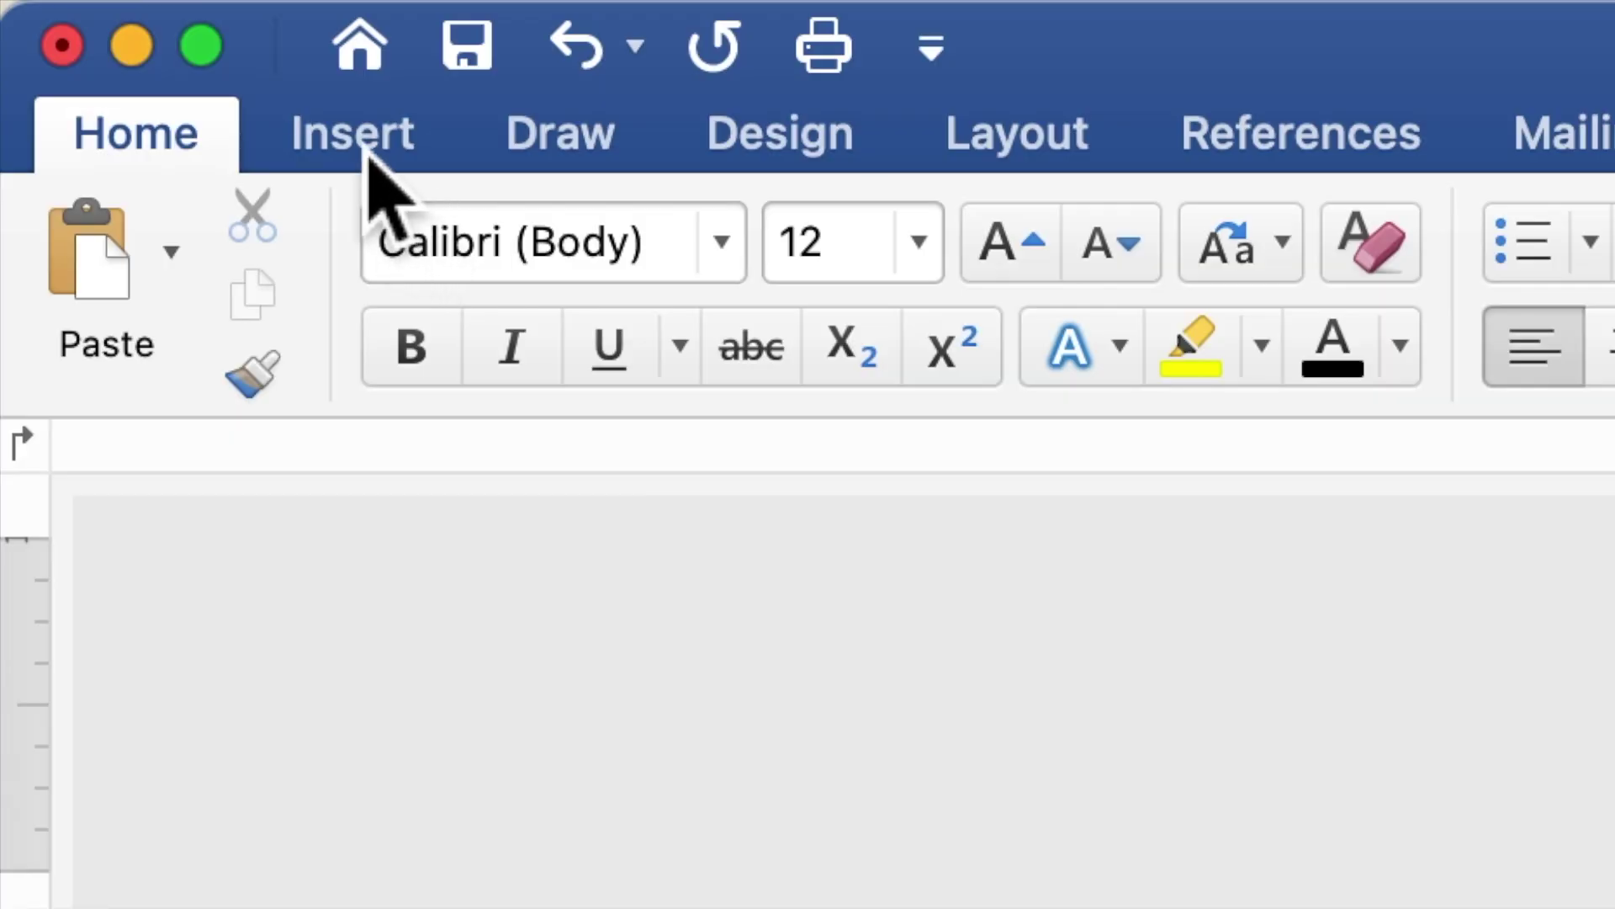
Insert the picture GREEN LEAVES IN GREEN BACKGROUND.jpg from file onto the blank page
click(367, 151)
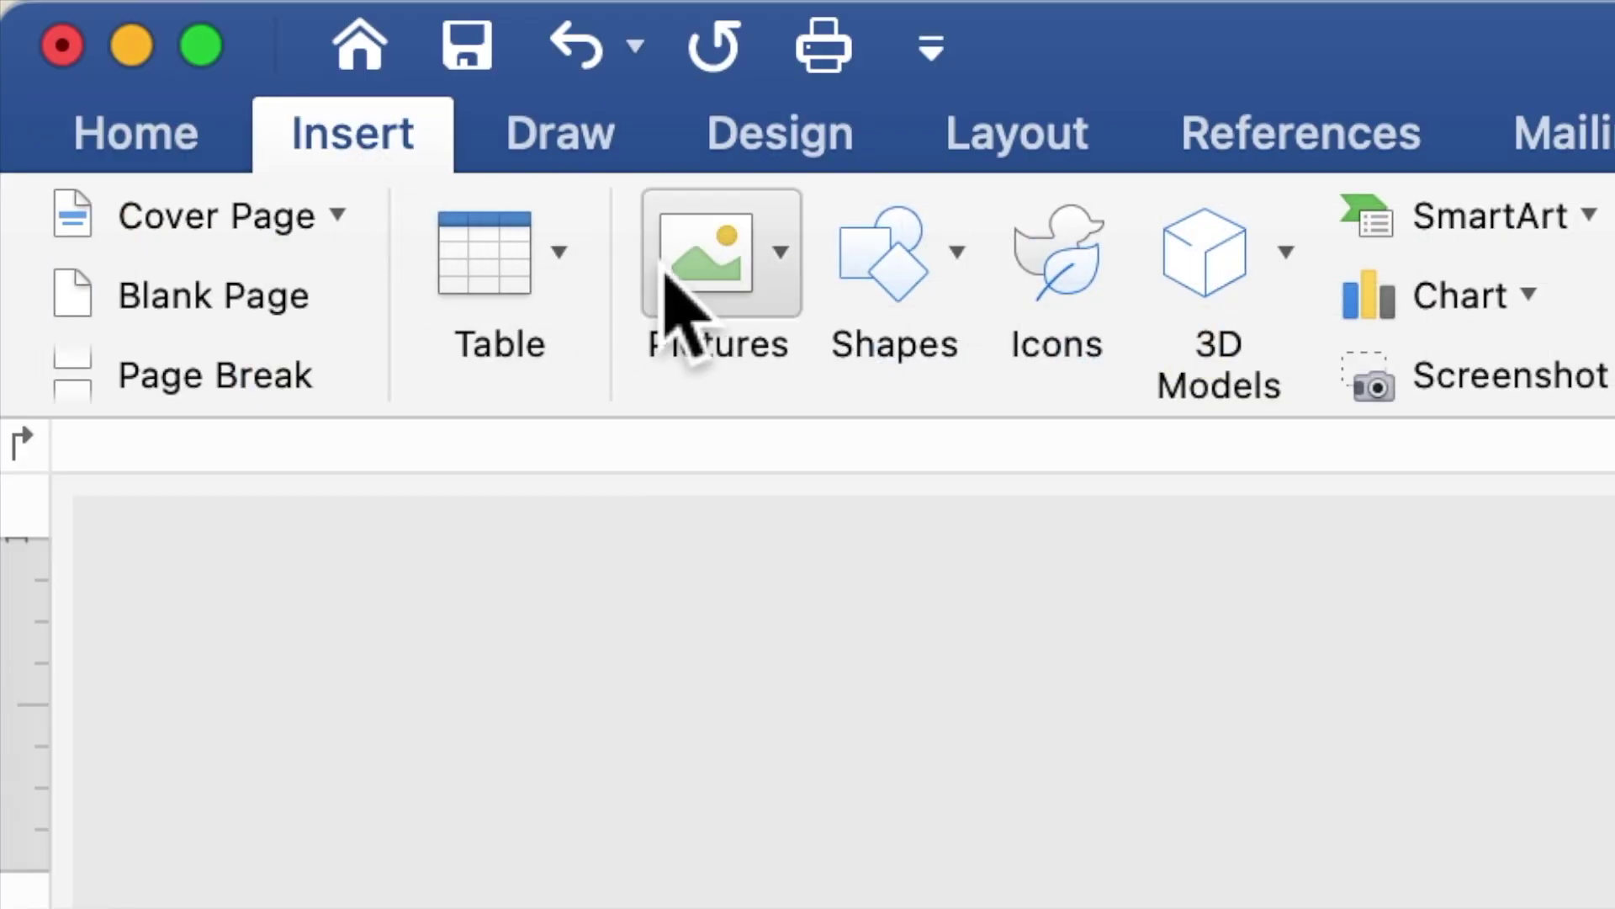
click(692, 278)
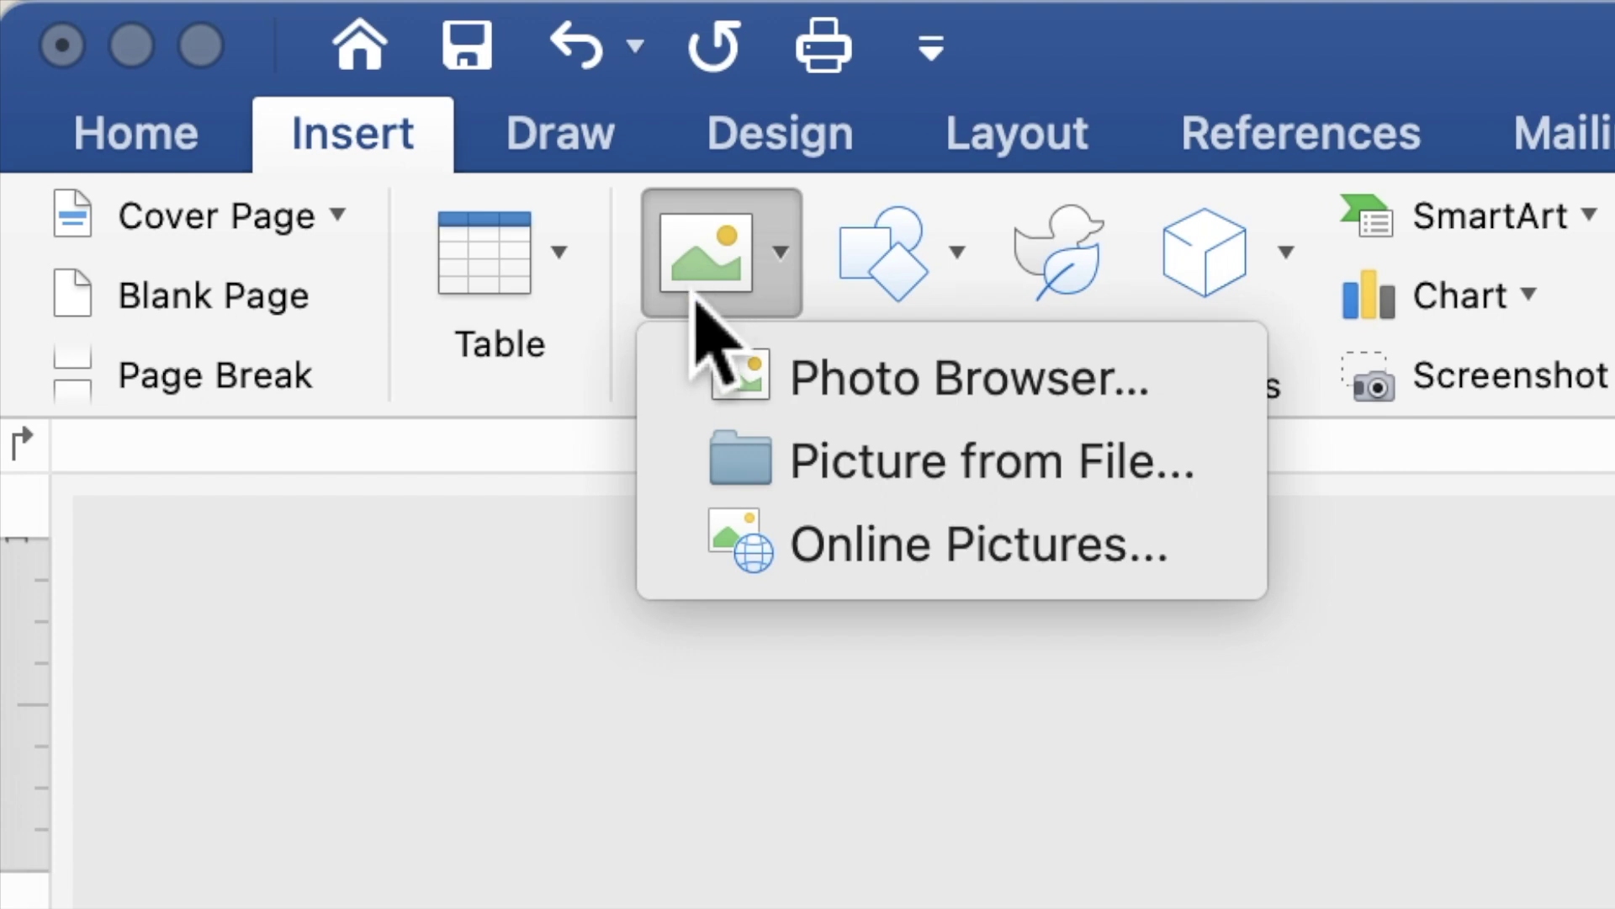
click(788, 463)
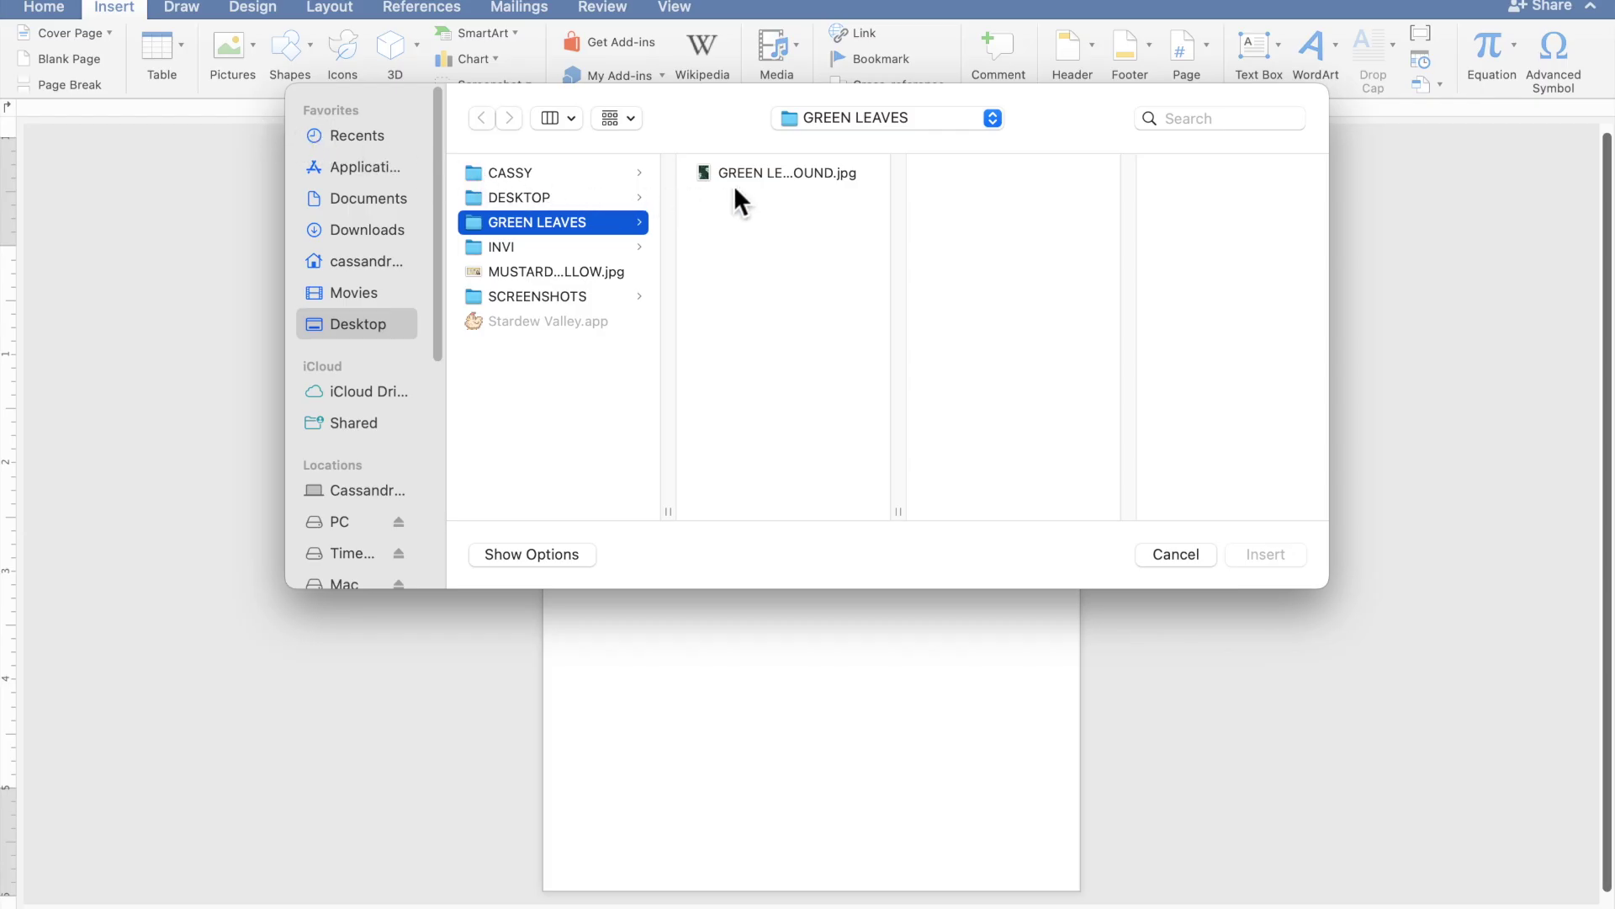
click(760, 173)
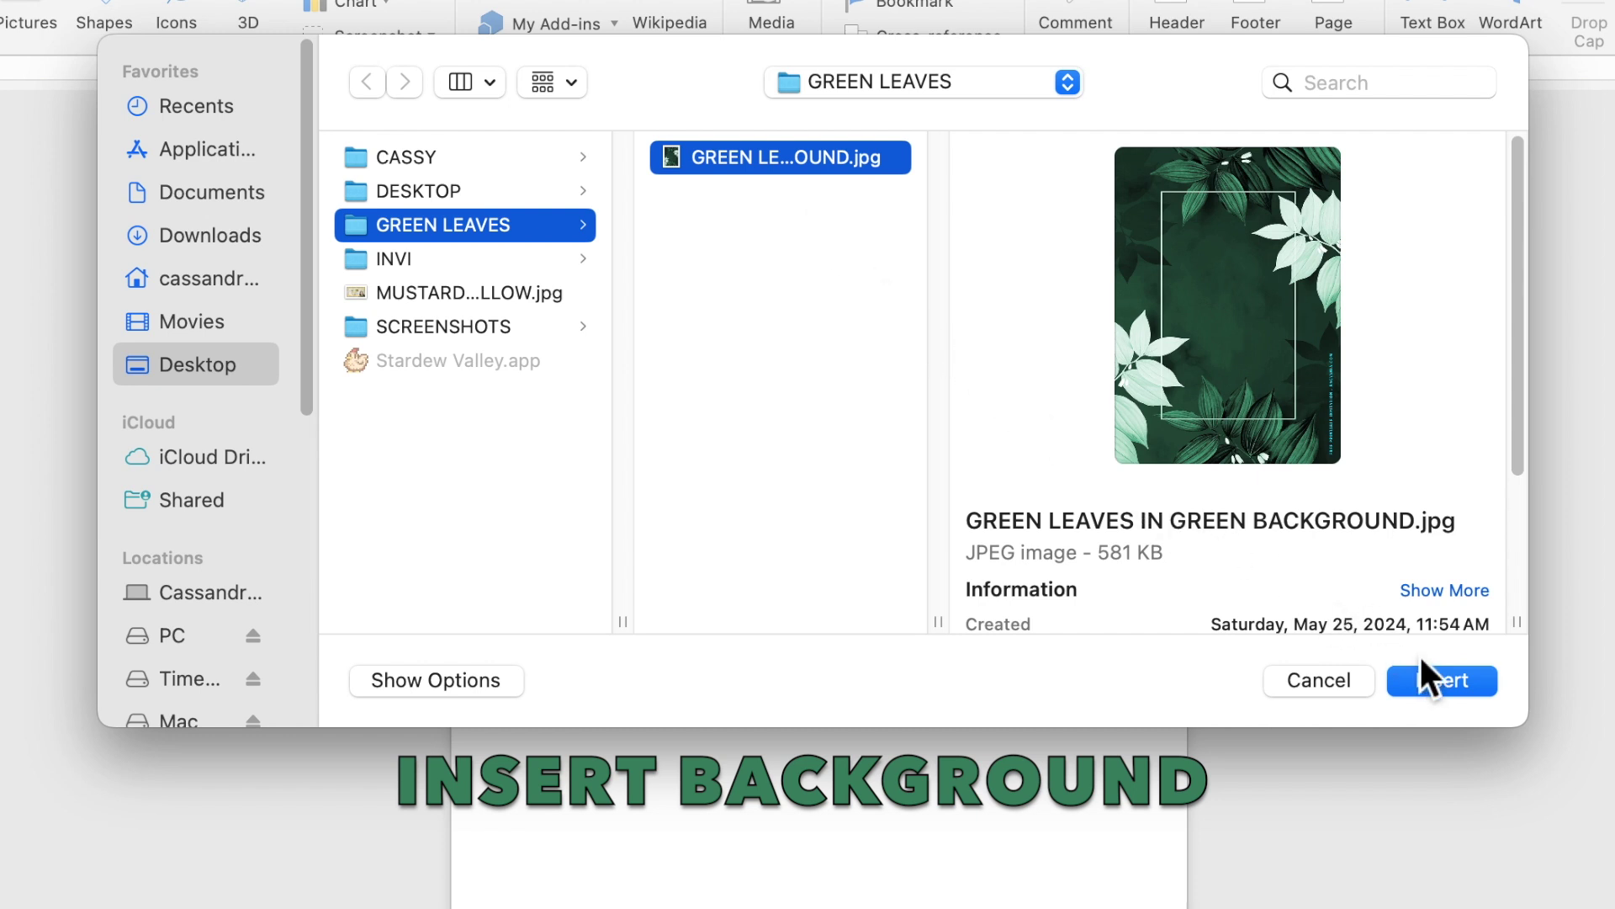
click(1442, 680)
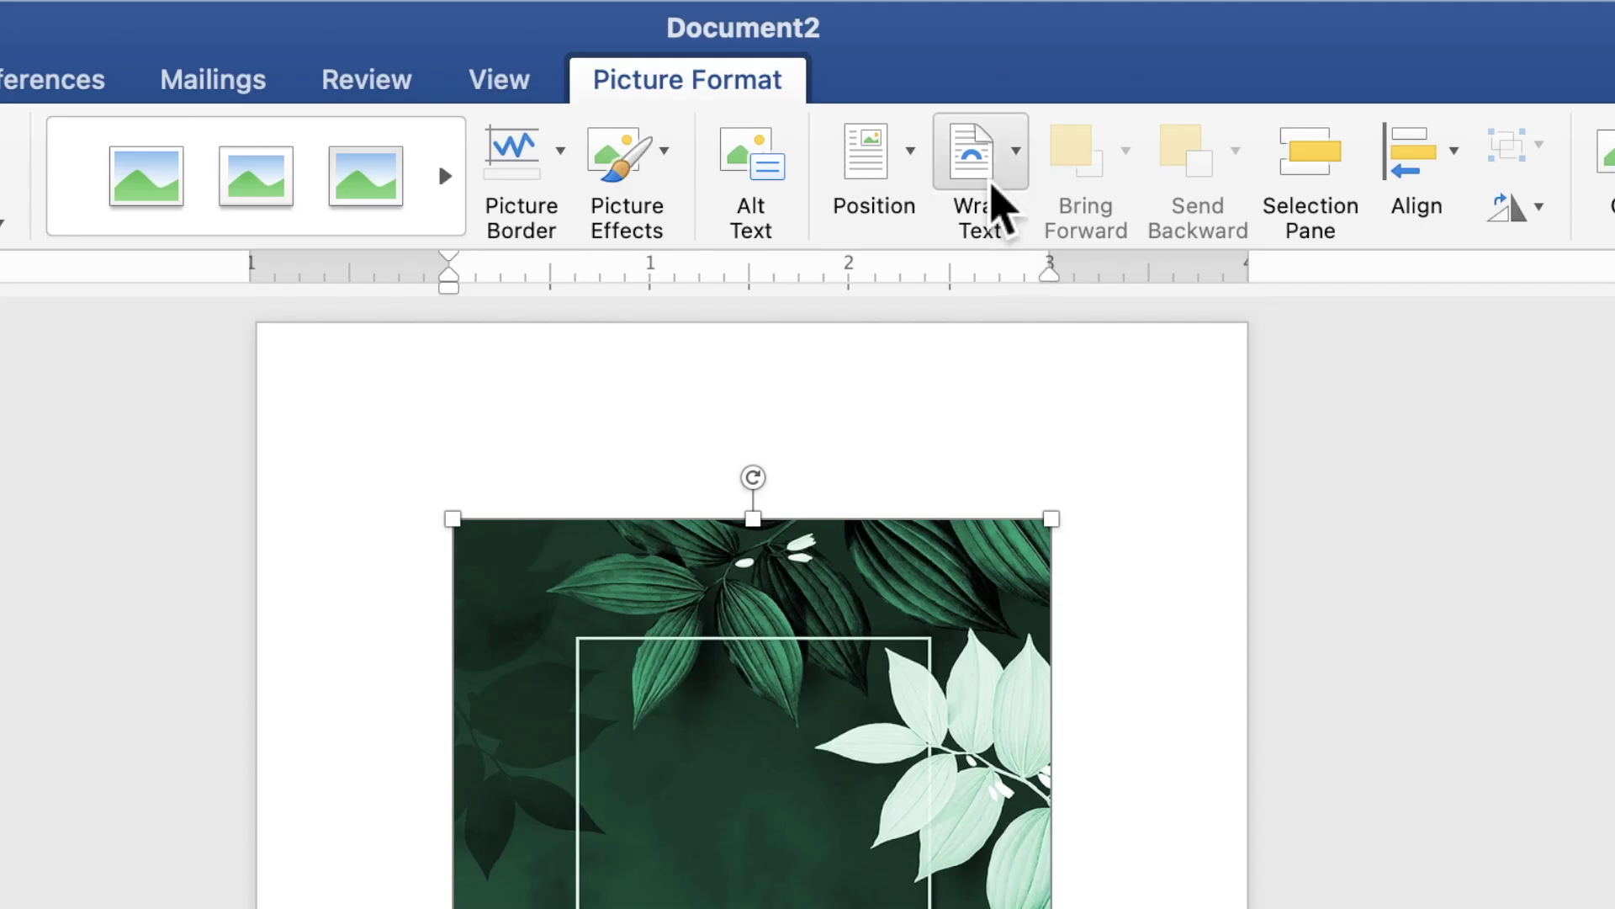
click(997, 201)
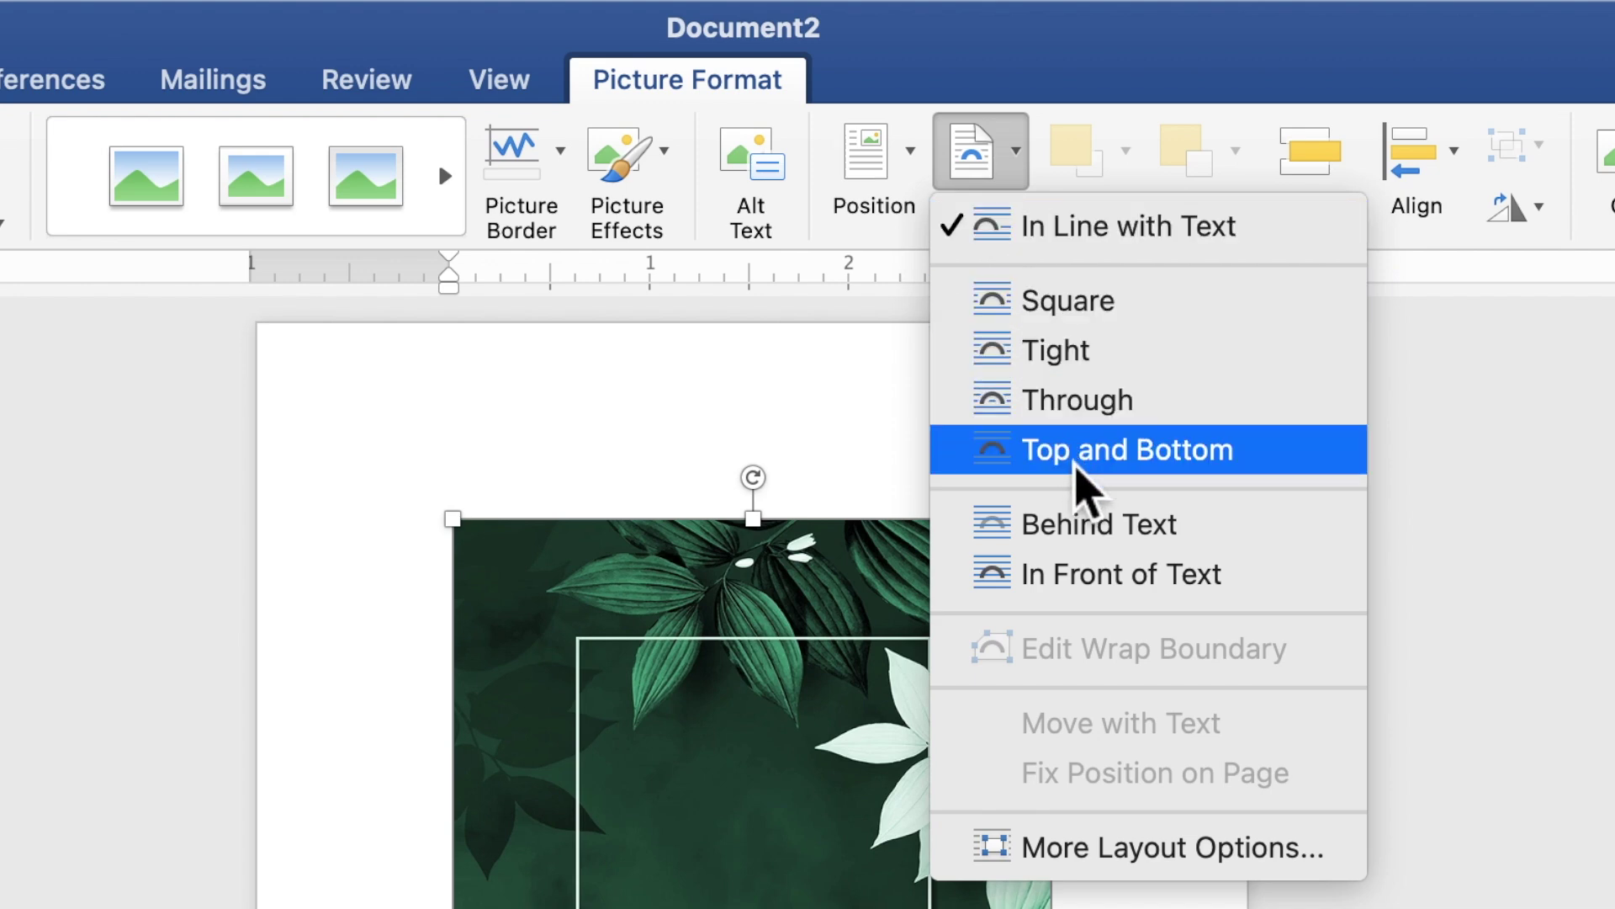
Put the leaf picture behind text, move it to the top-left, and stretch it over the page
click(1099, 535)
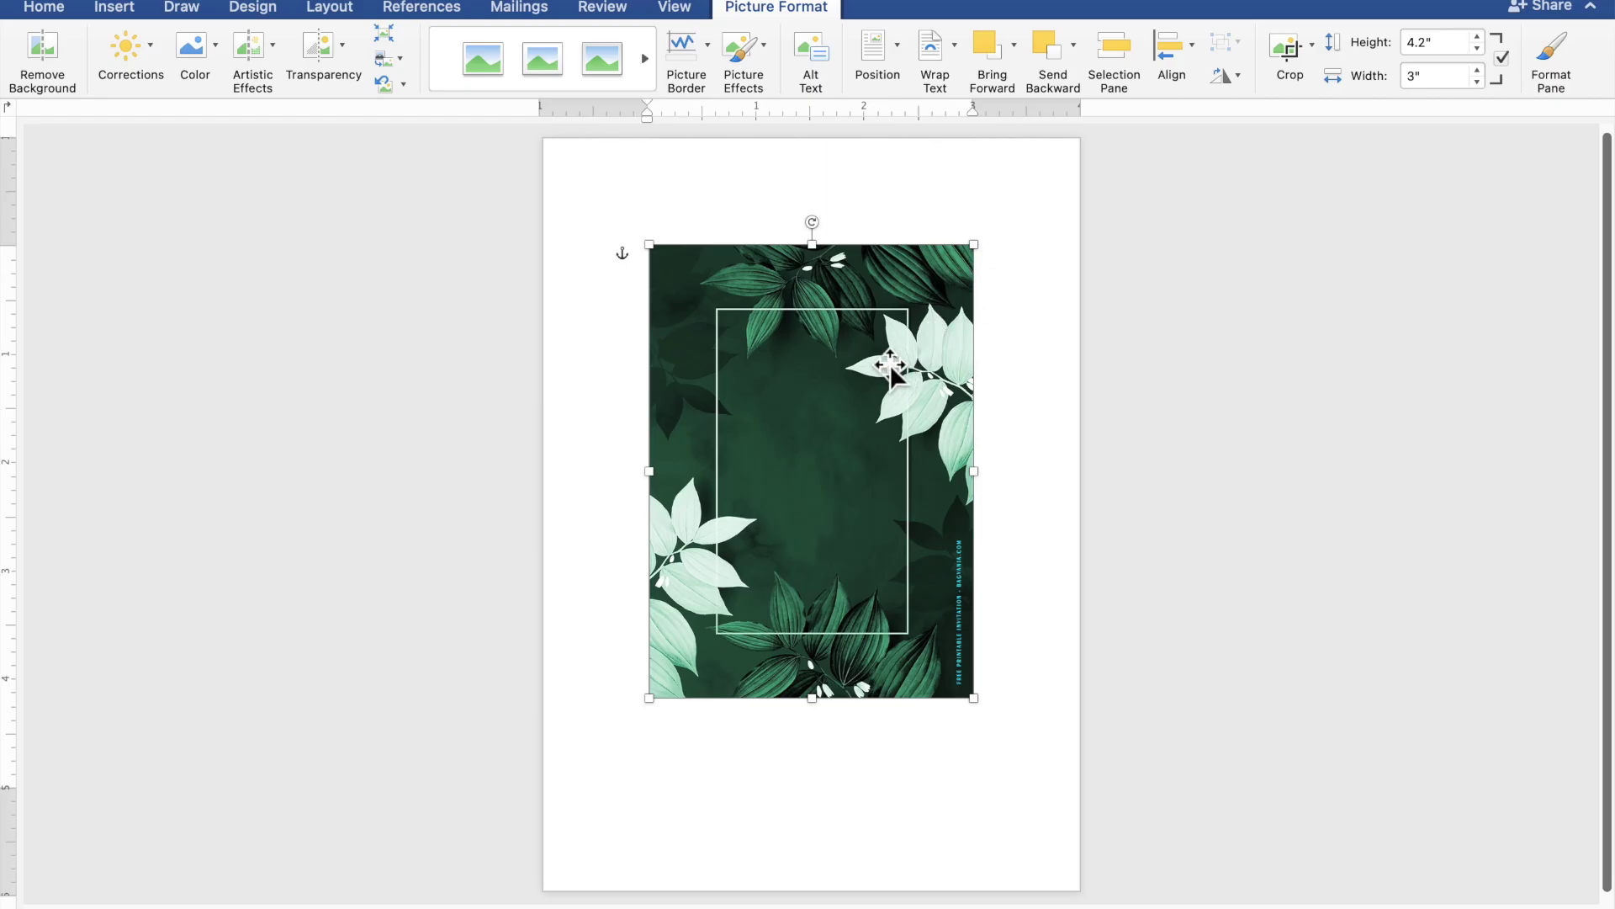
drag(890, 365, 775, 253)
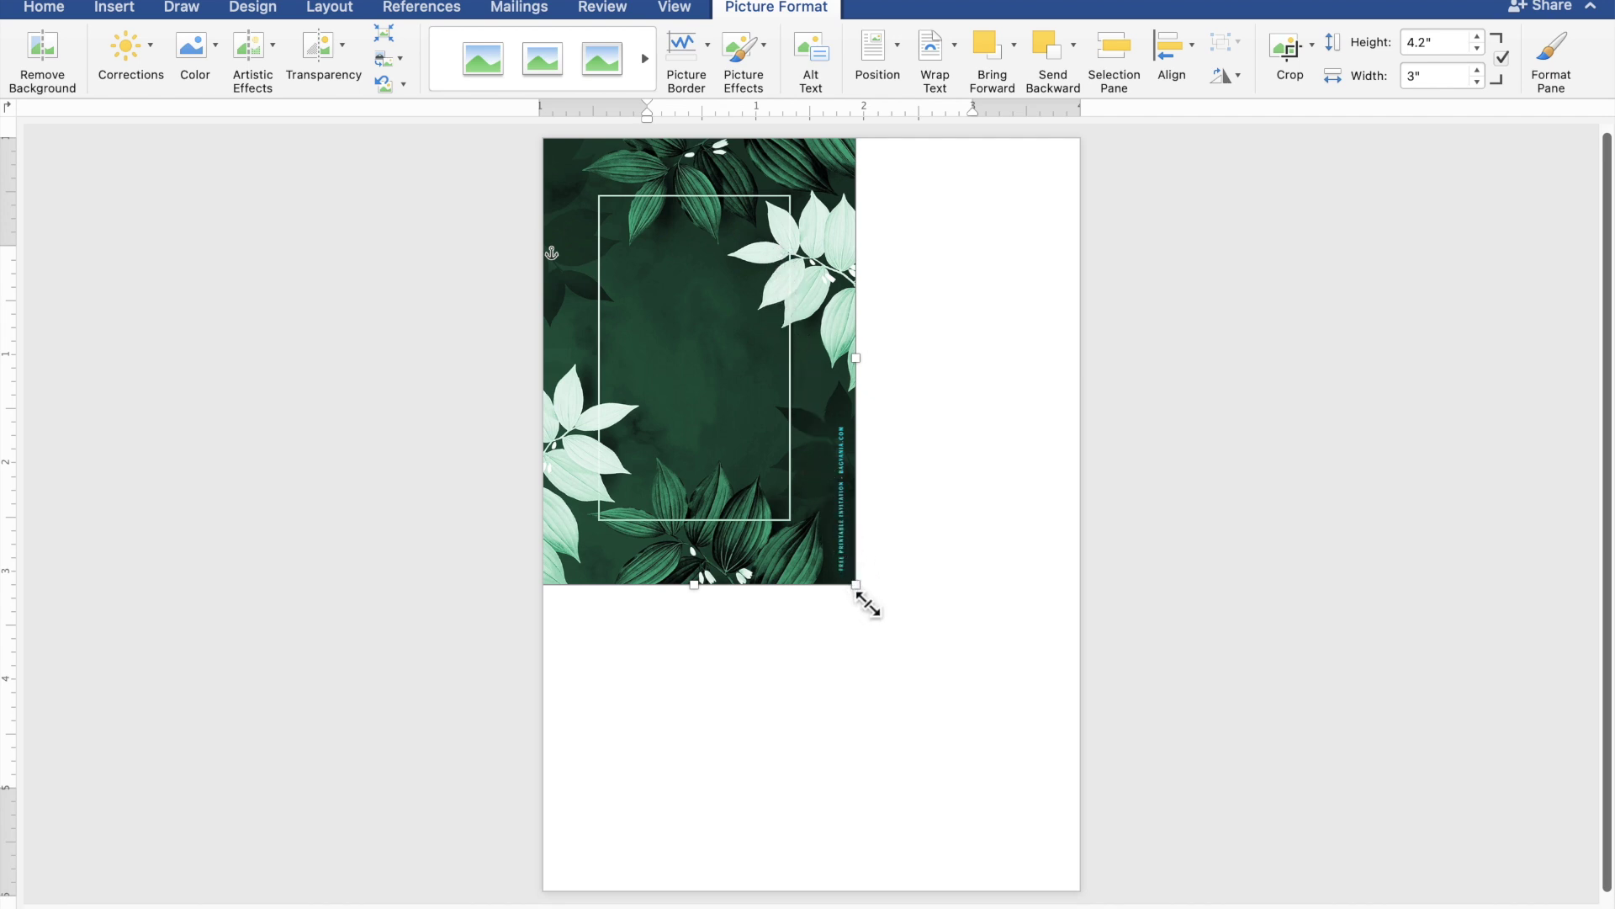
mouse_move(866, 603)
mouse_down()
mouse_move(971, 772)
mouse_move(1069, 871)
mouse_up()
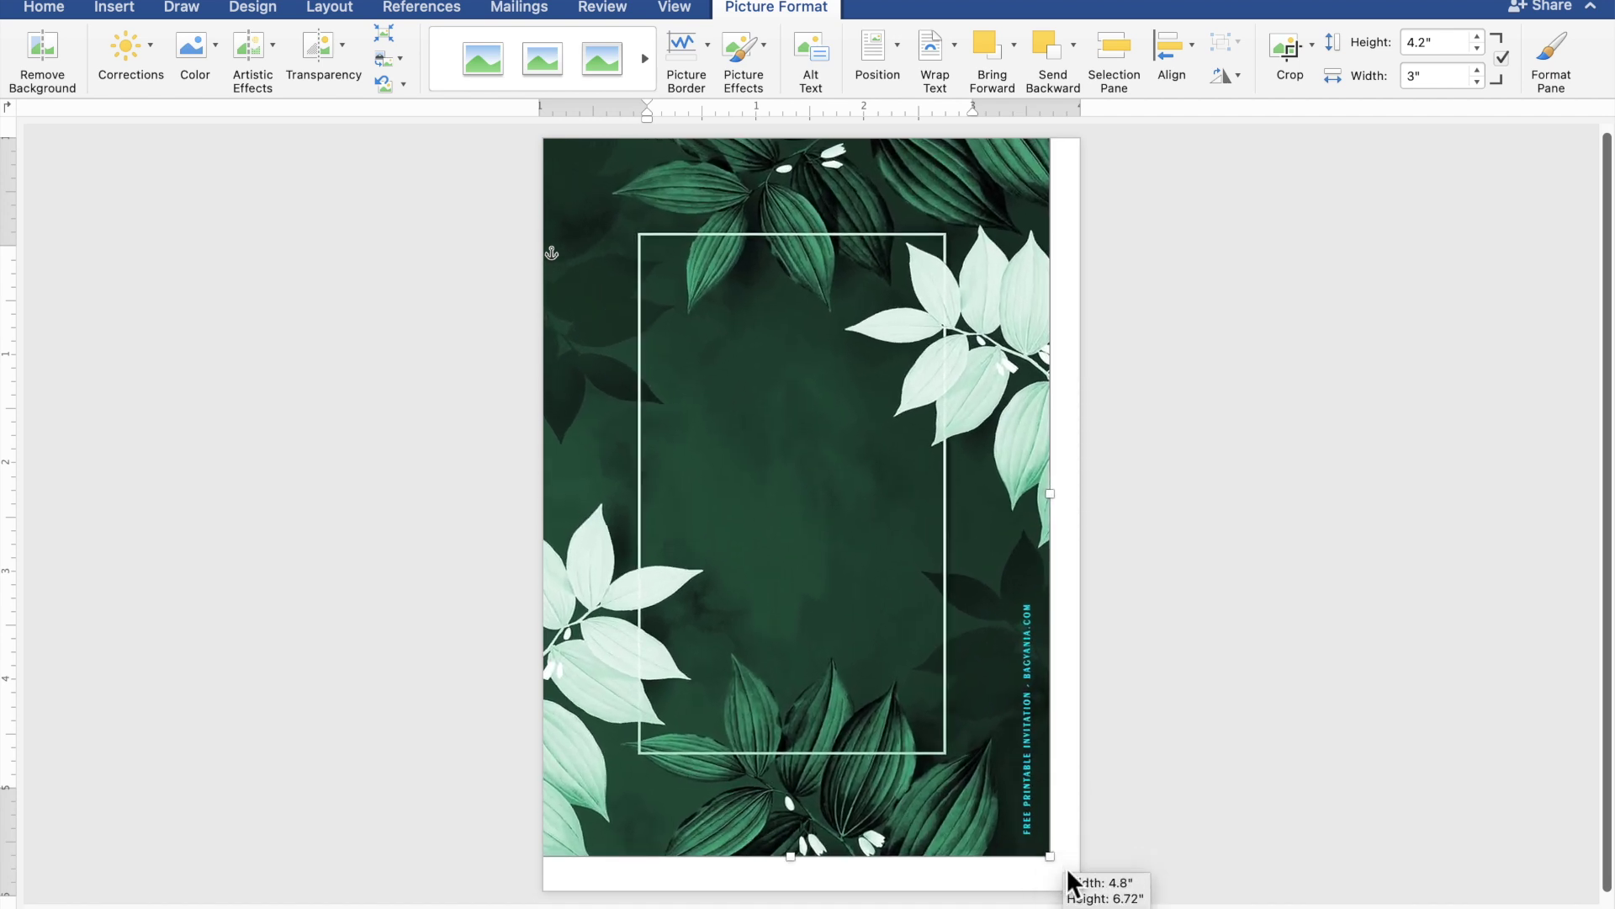
drag(1067, 871, 1119, 904)
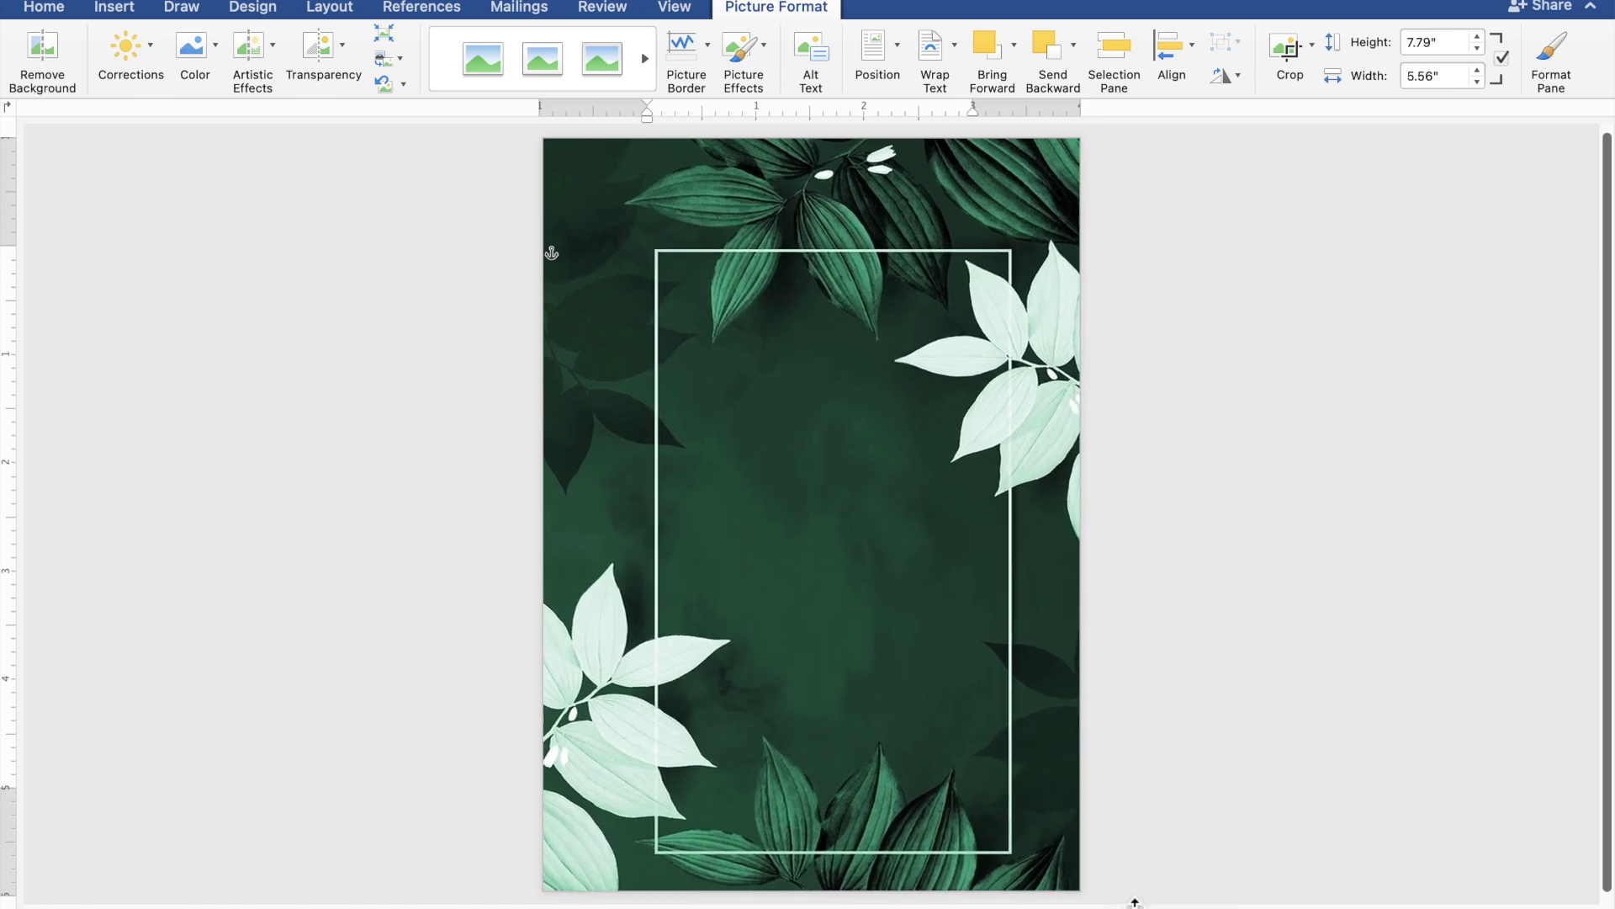
Fine-tune the picture's position so it covers the whole page at 7.79" by 5.56"
key(Up)
drag(958, 709, 948, 700)
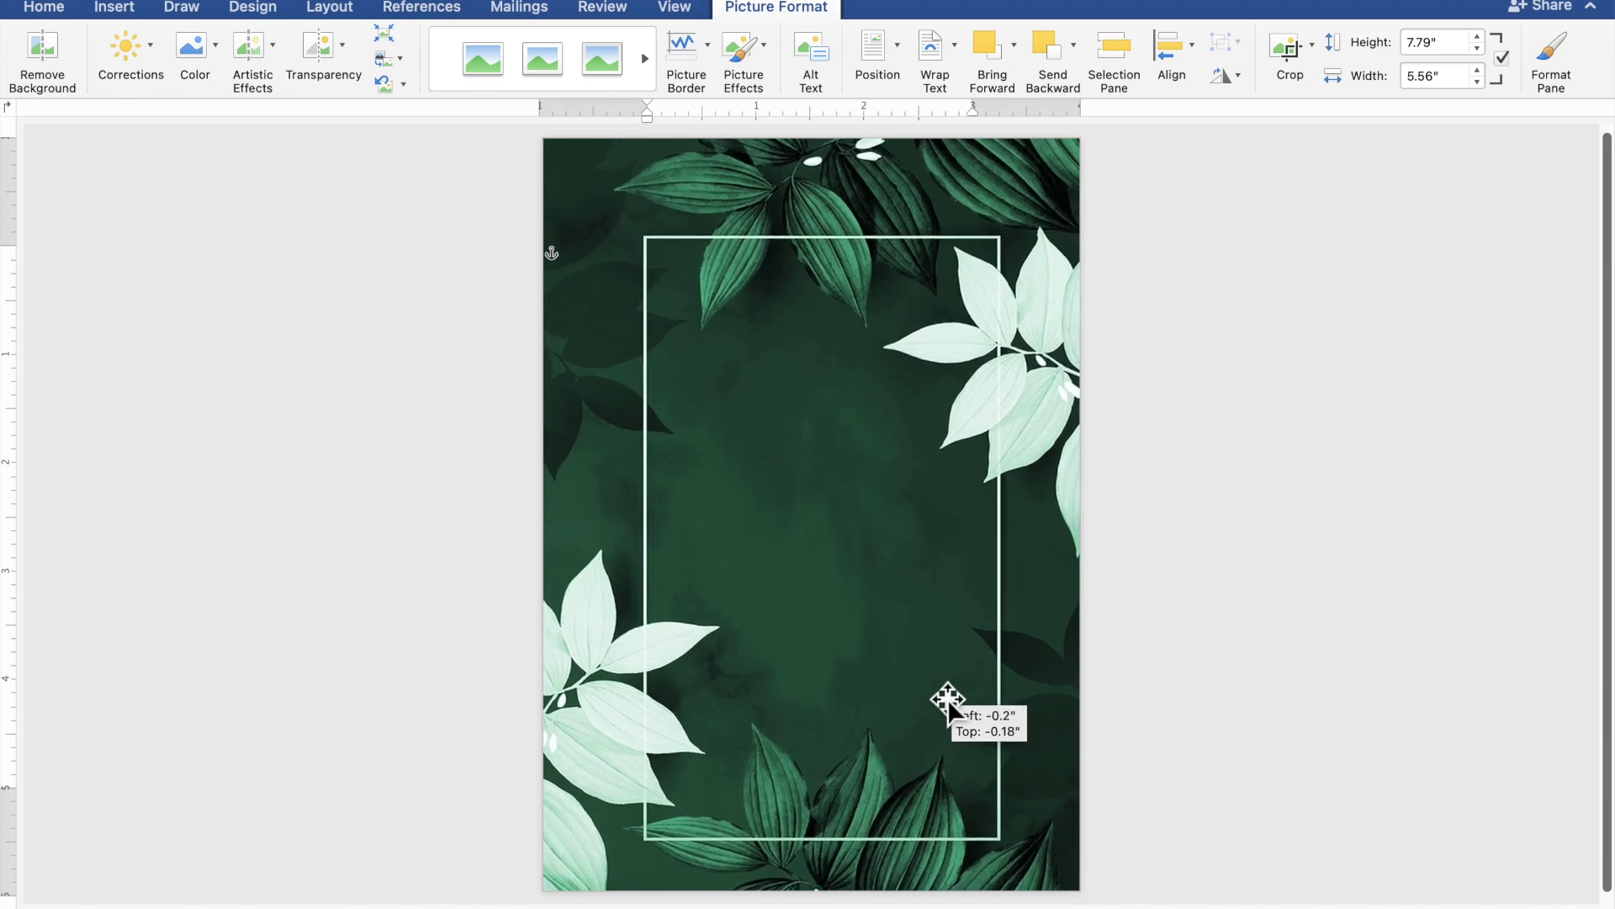
drag(948, 701, 946, 700)
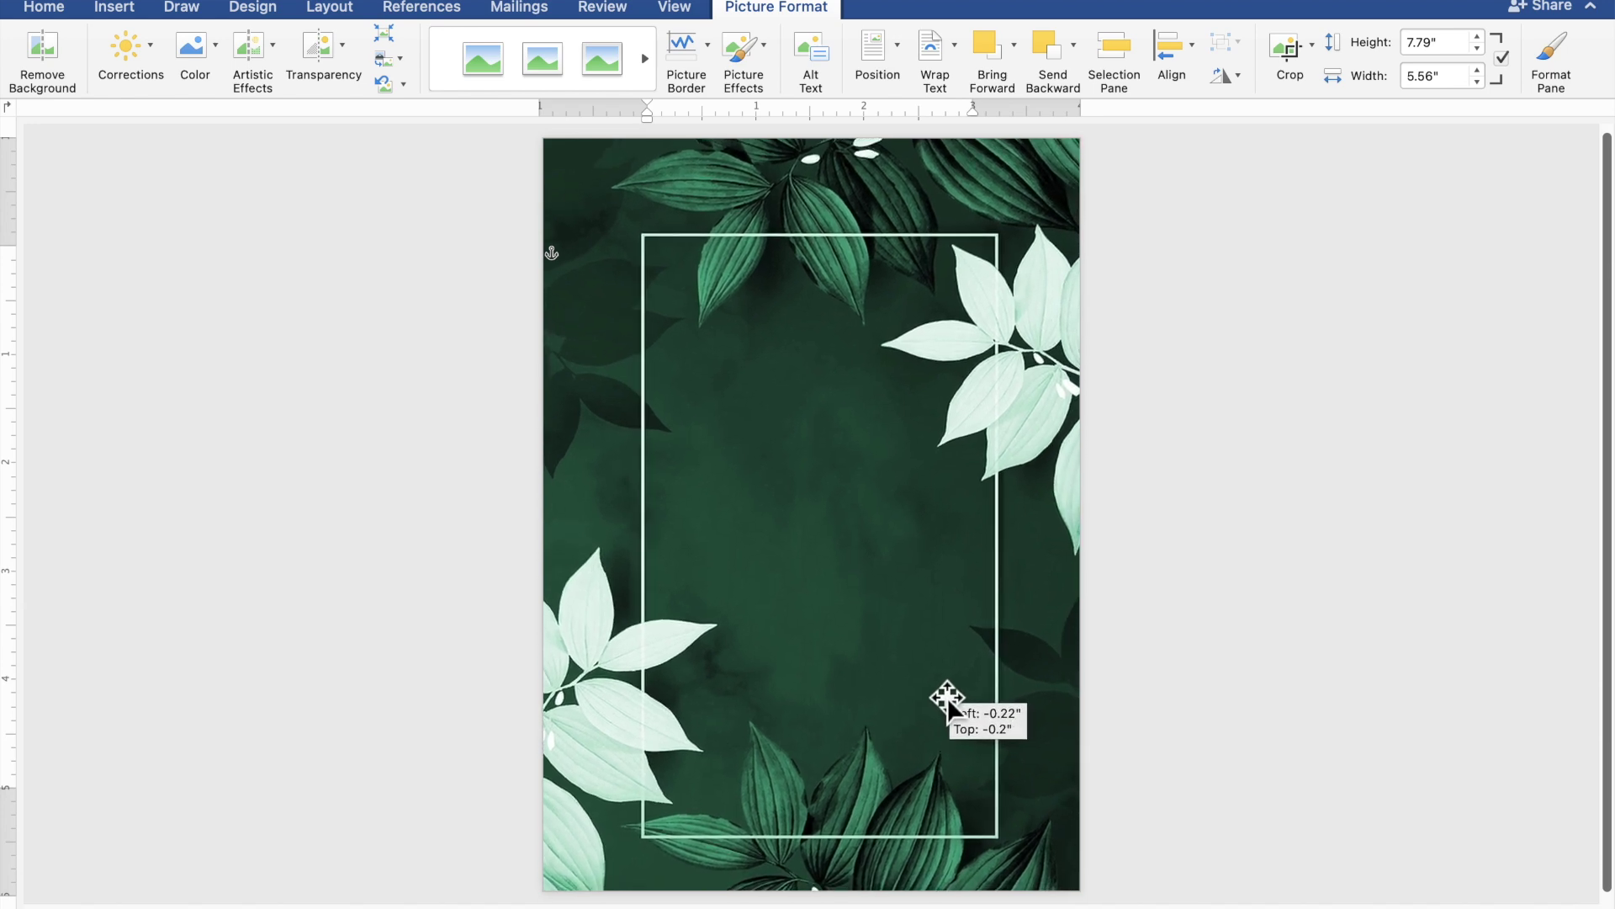
drag(946, 699, 939, 674)
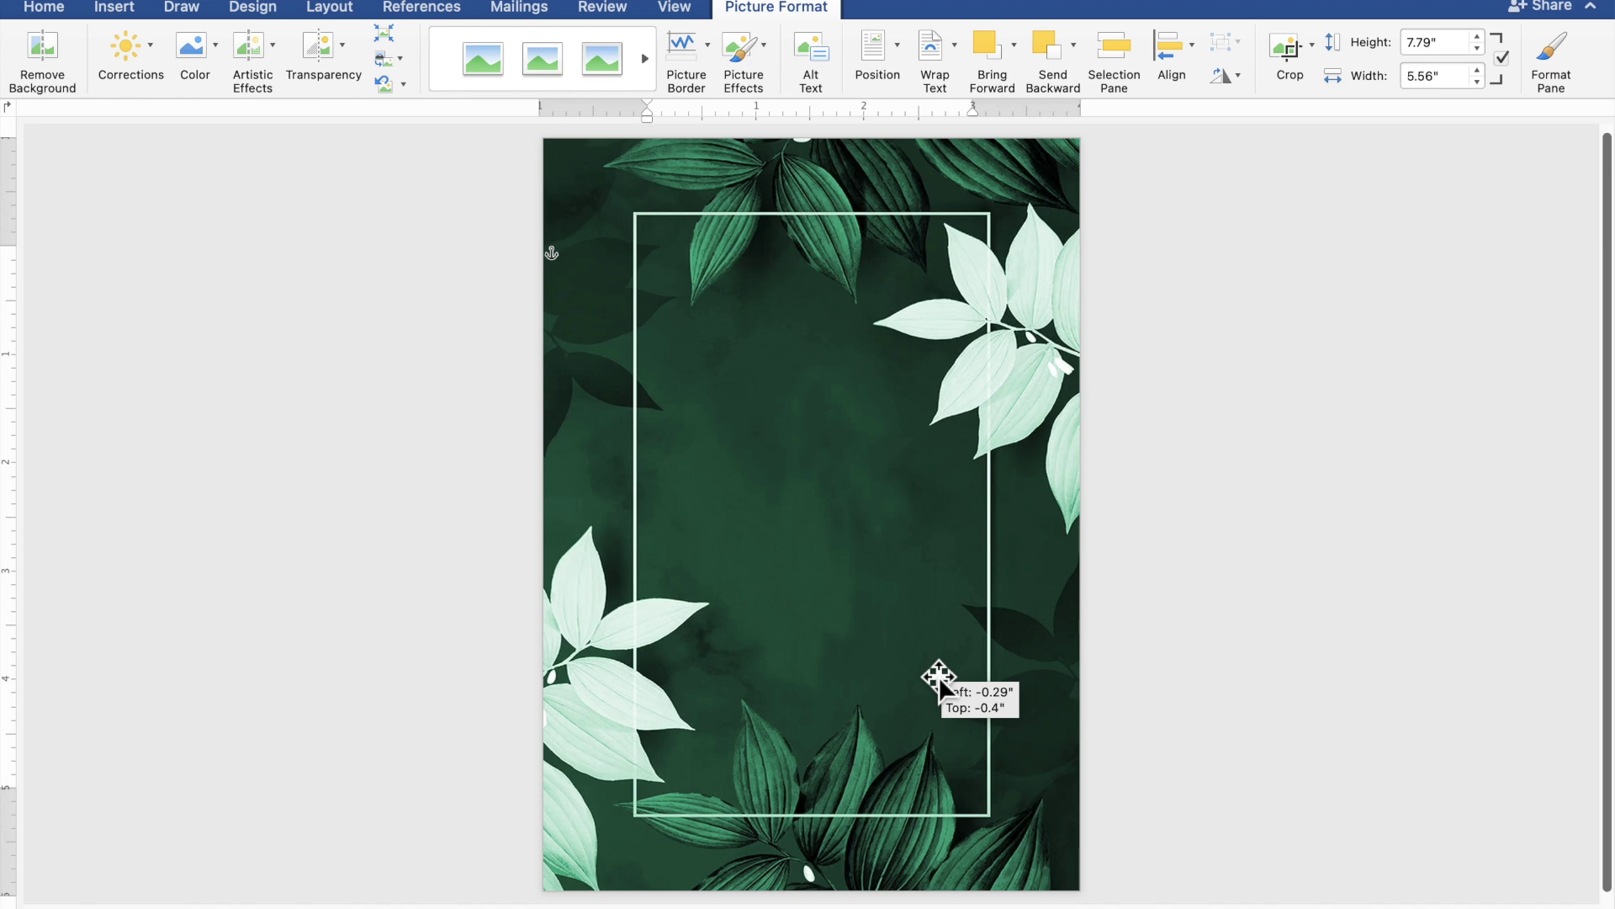
drag(939, 677, 939, 676)
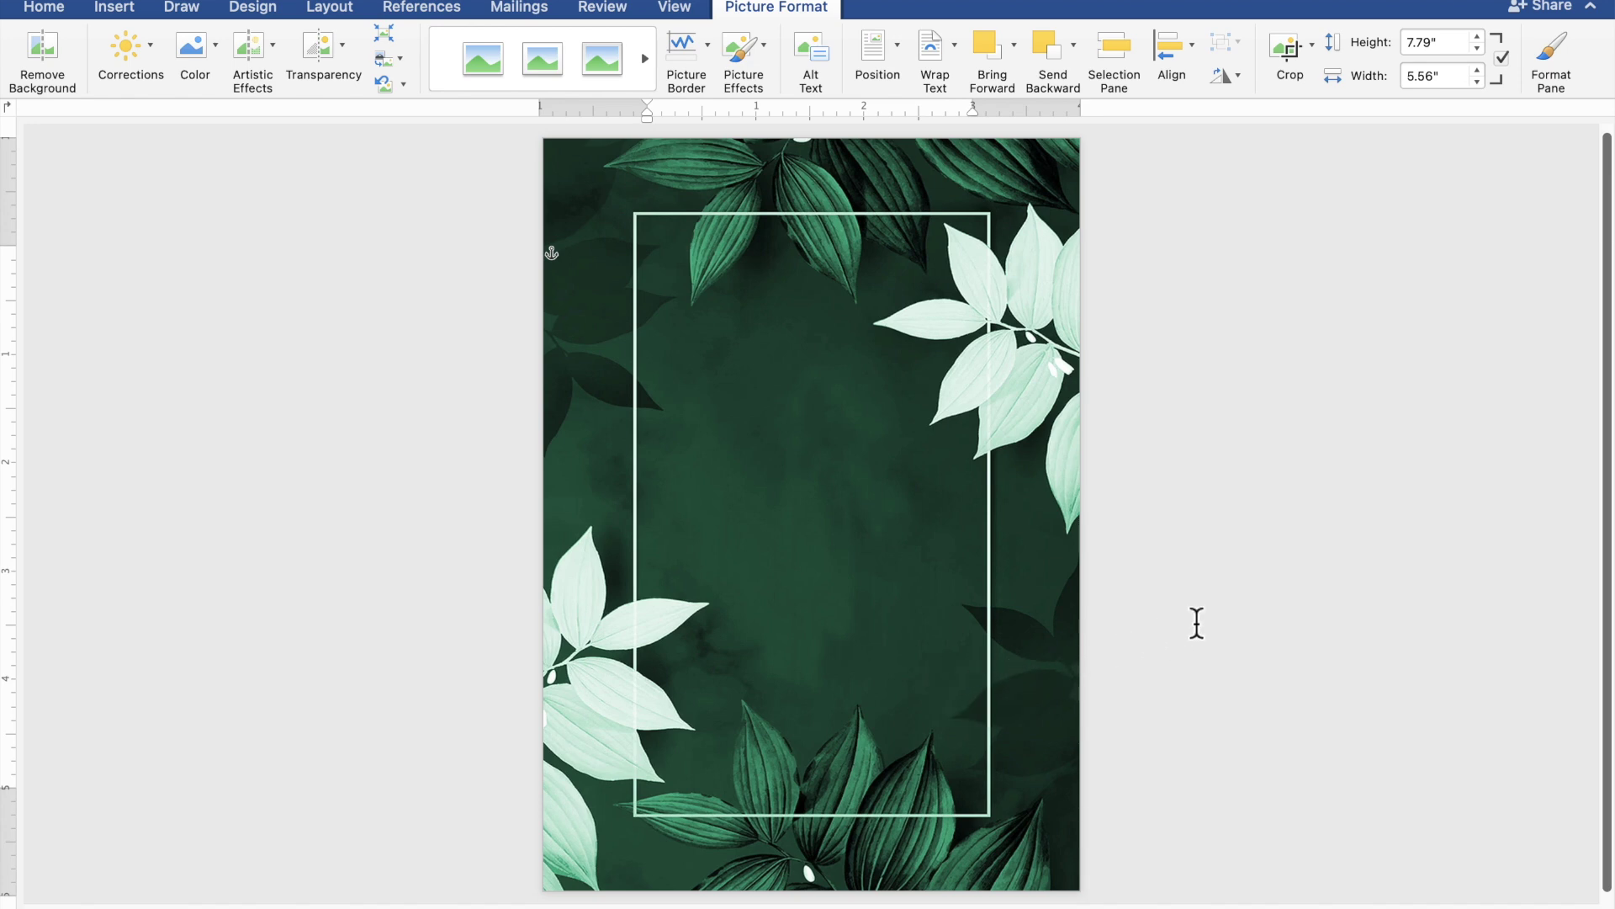
Draw a text box of about 4.72" by 4.58" across the page centre
click(1290, 576)
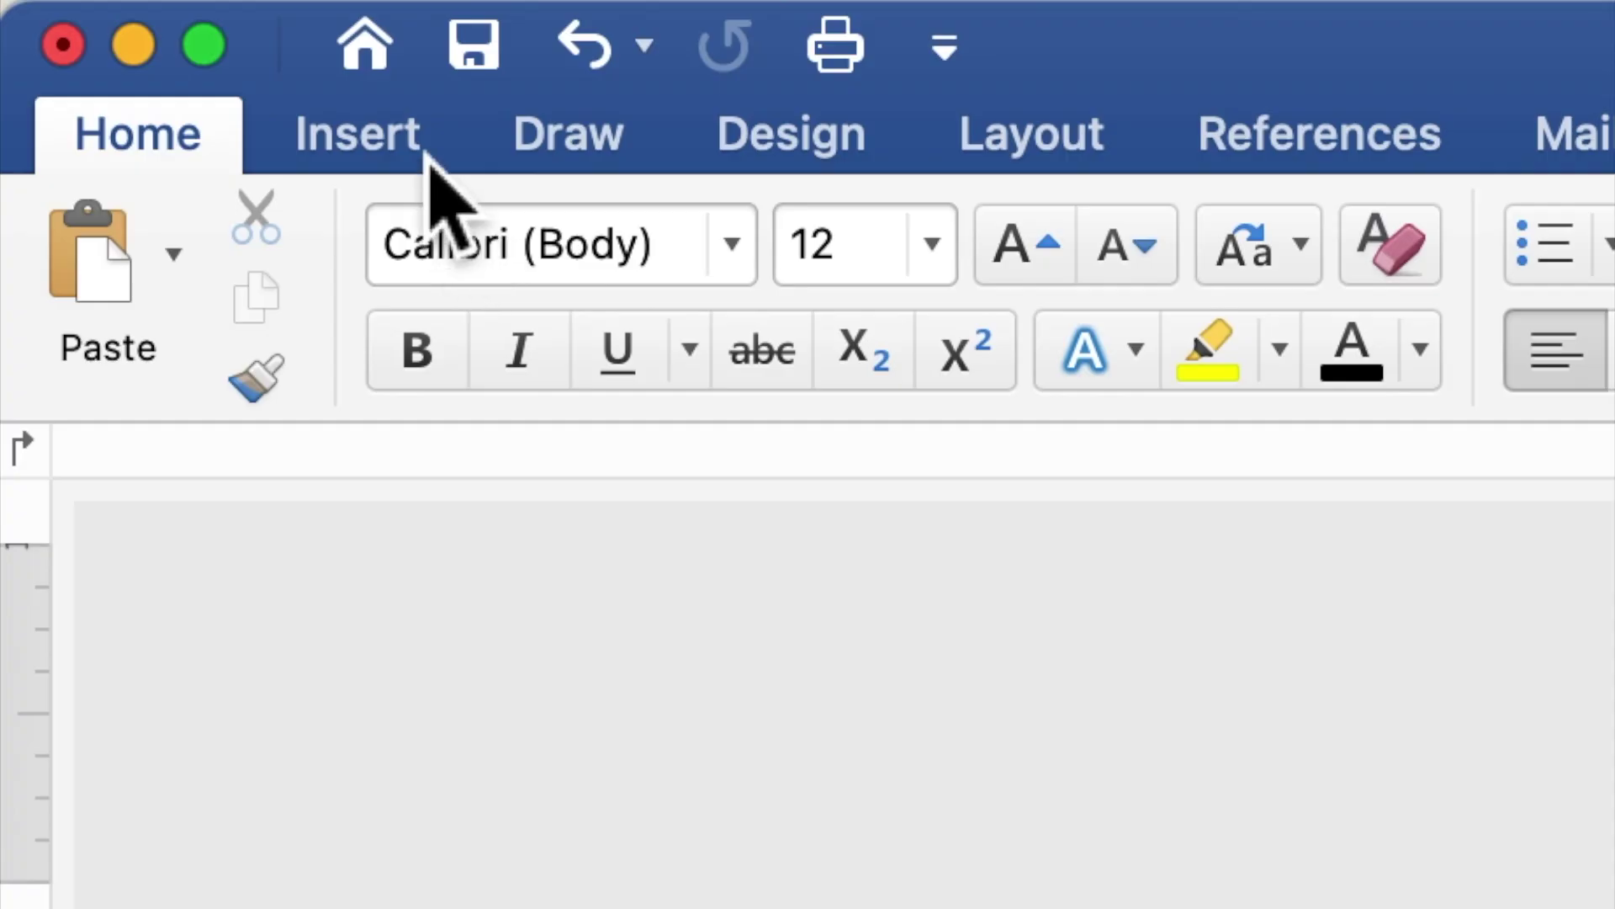
click(427, 156)
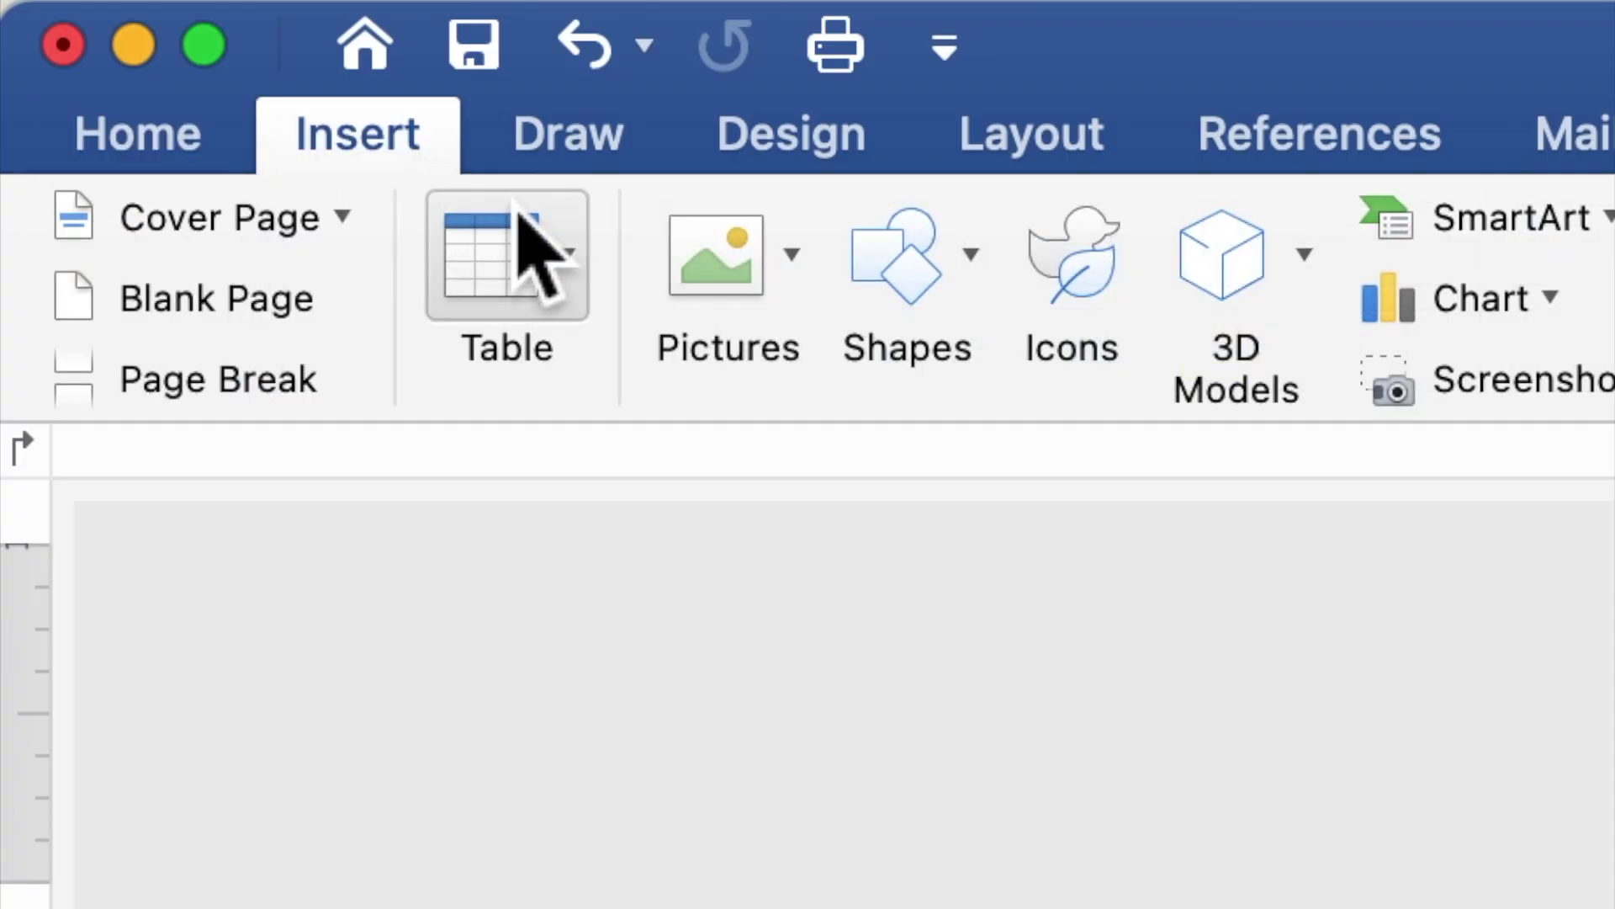
click(955, 290)
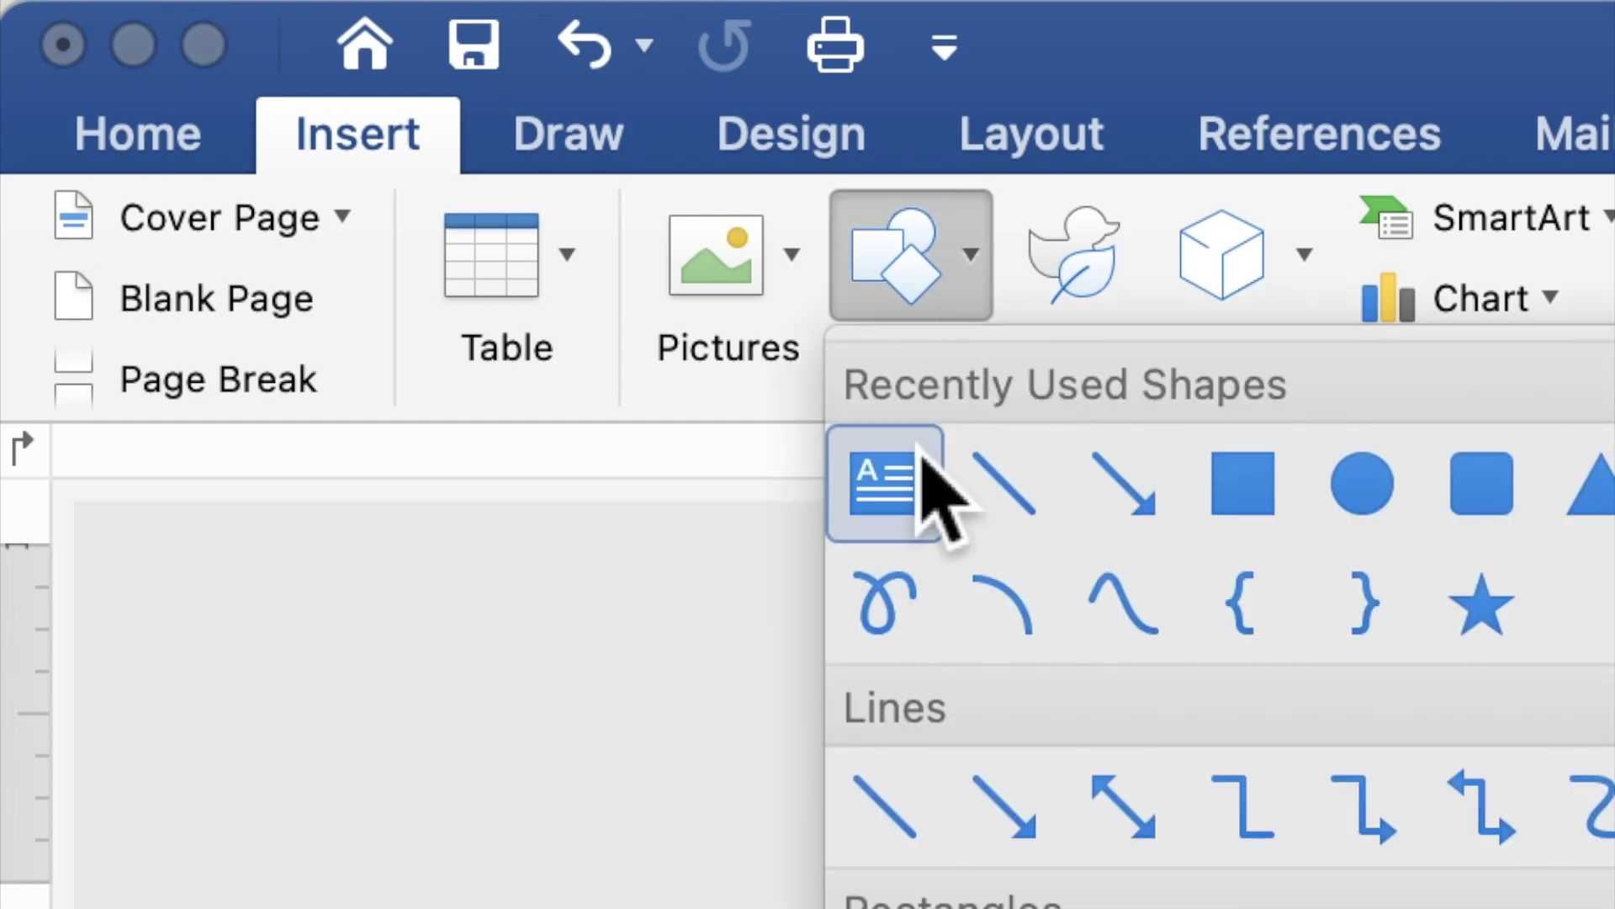
click(884, 484)
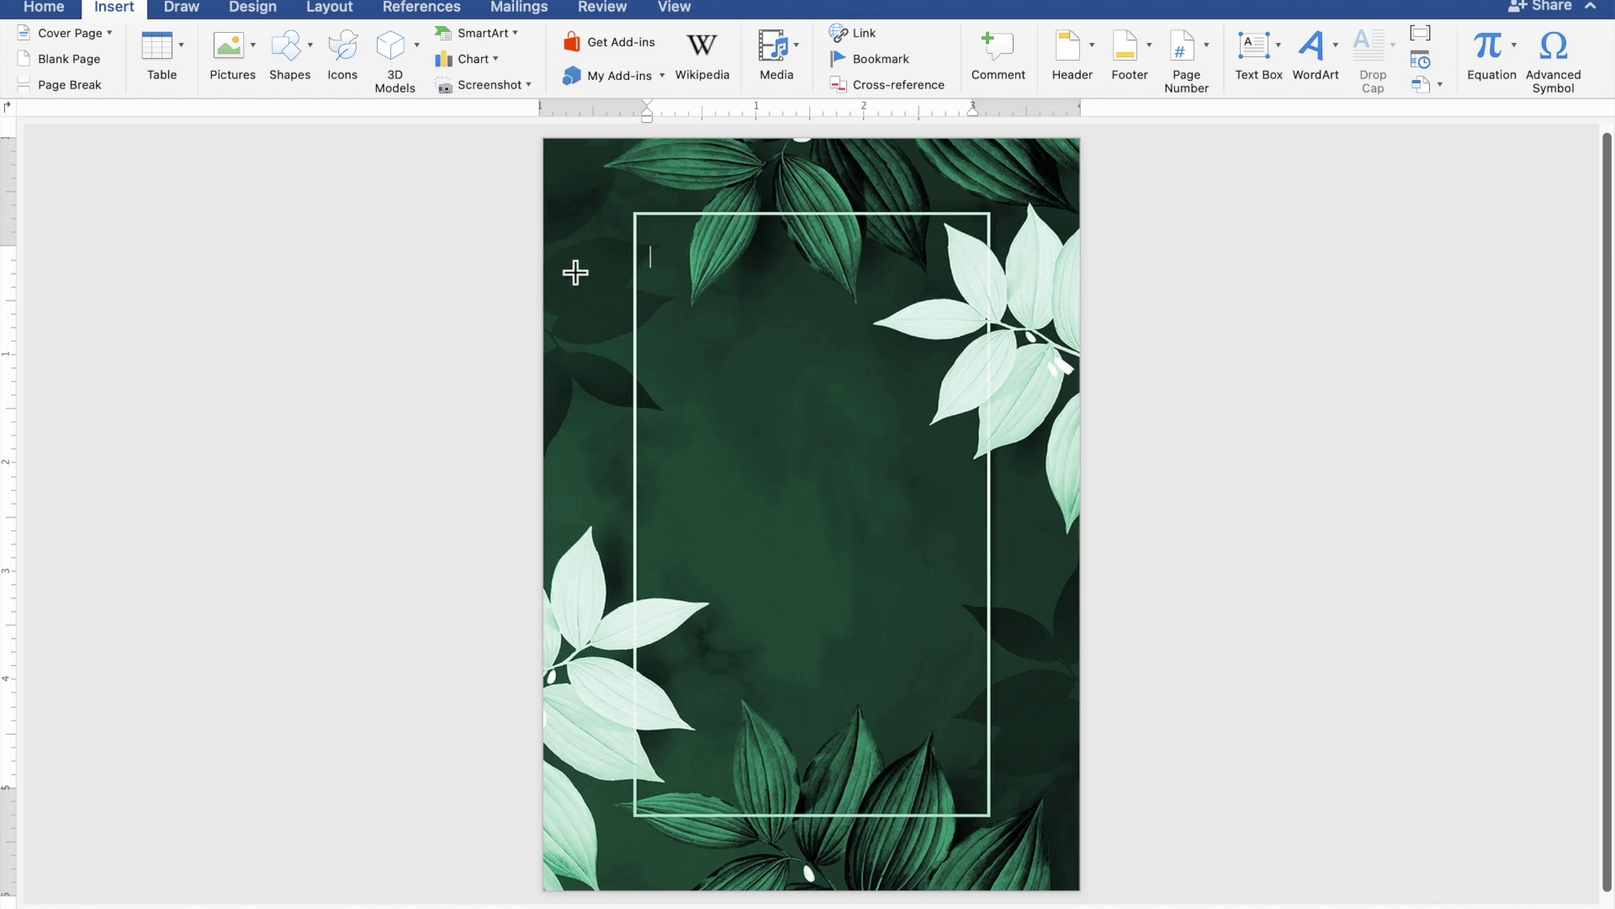
mouse_move(578, 262)
mouse_down()
mouse_move(722, 577)
mouse_move(1072, 767)
mouse_up()
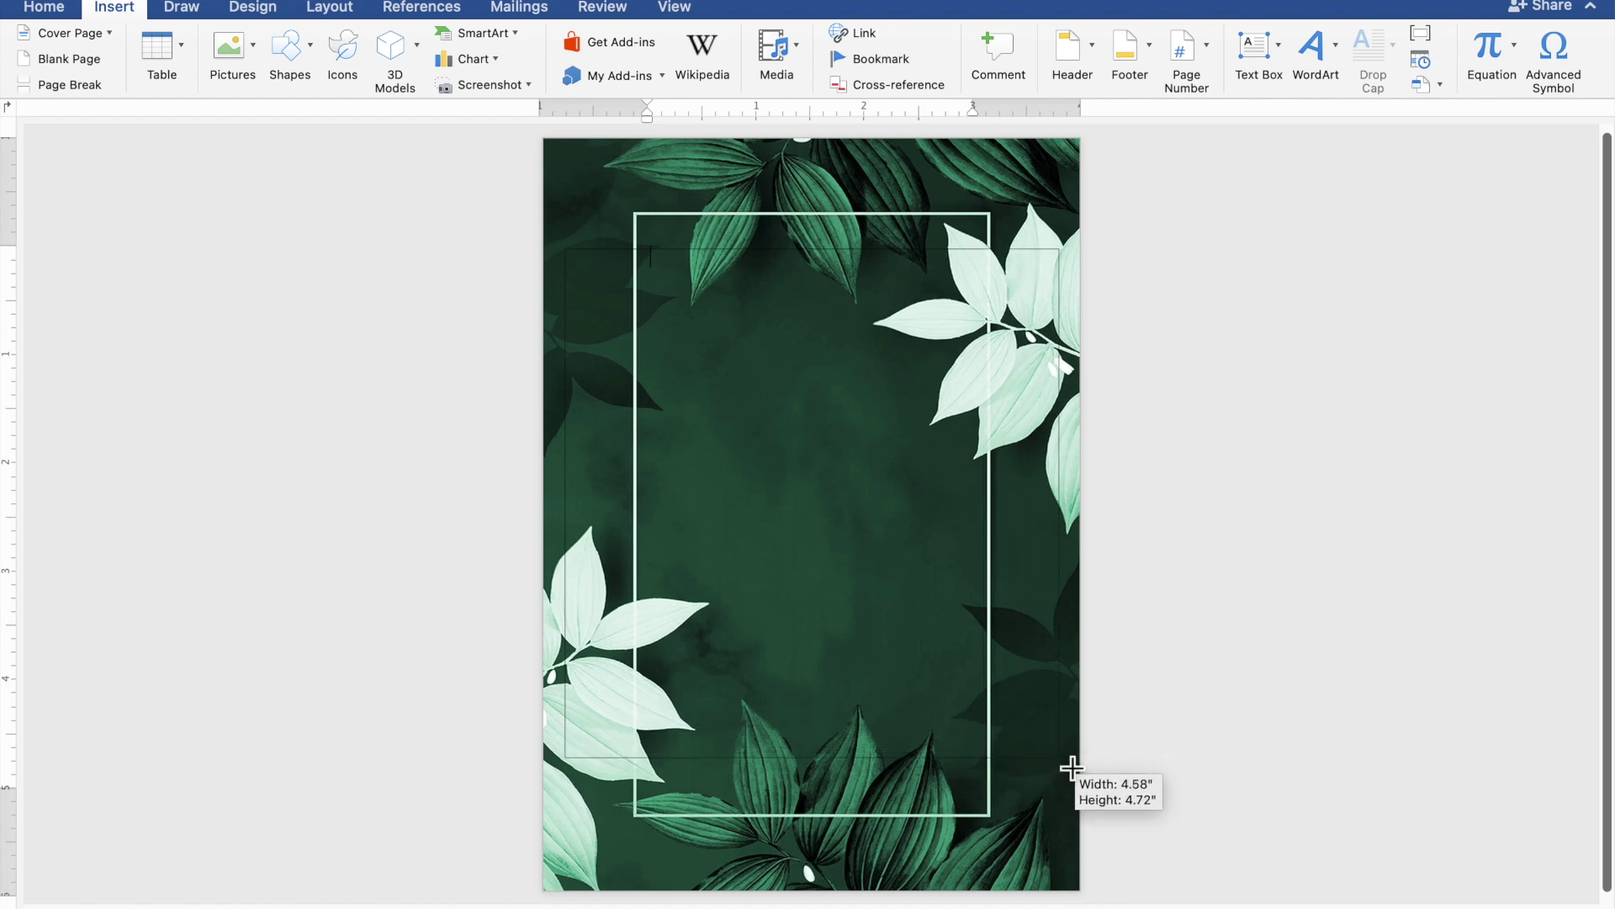
drag(1072, 767, 1070, 767)
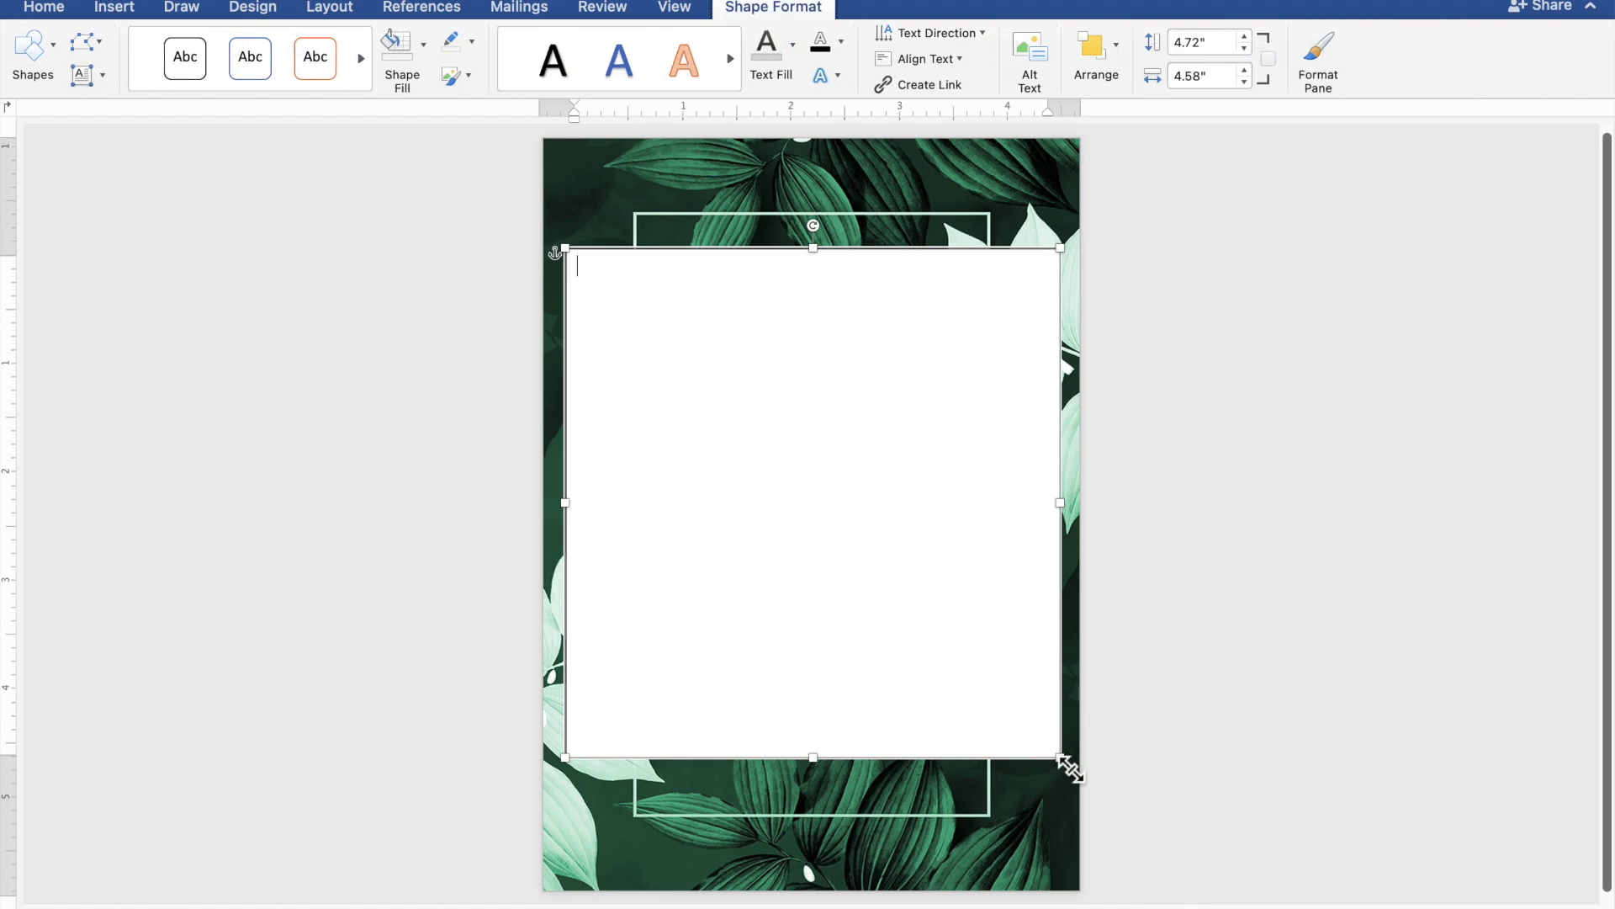
Scroll back up and place the cursor inside the new text box
scroll(1070, 767, up, 2)
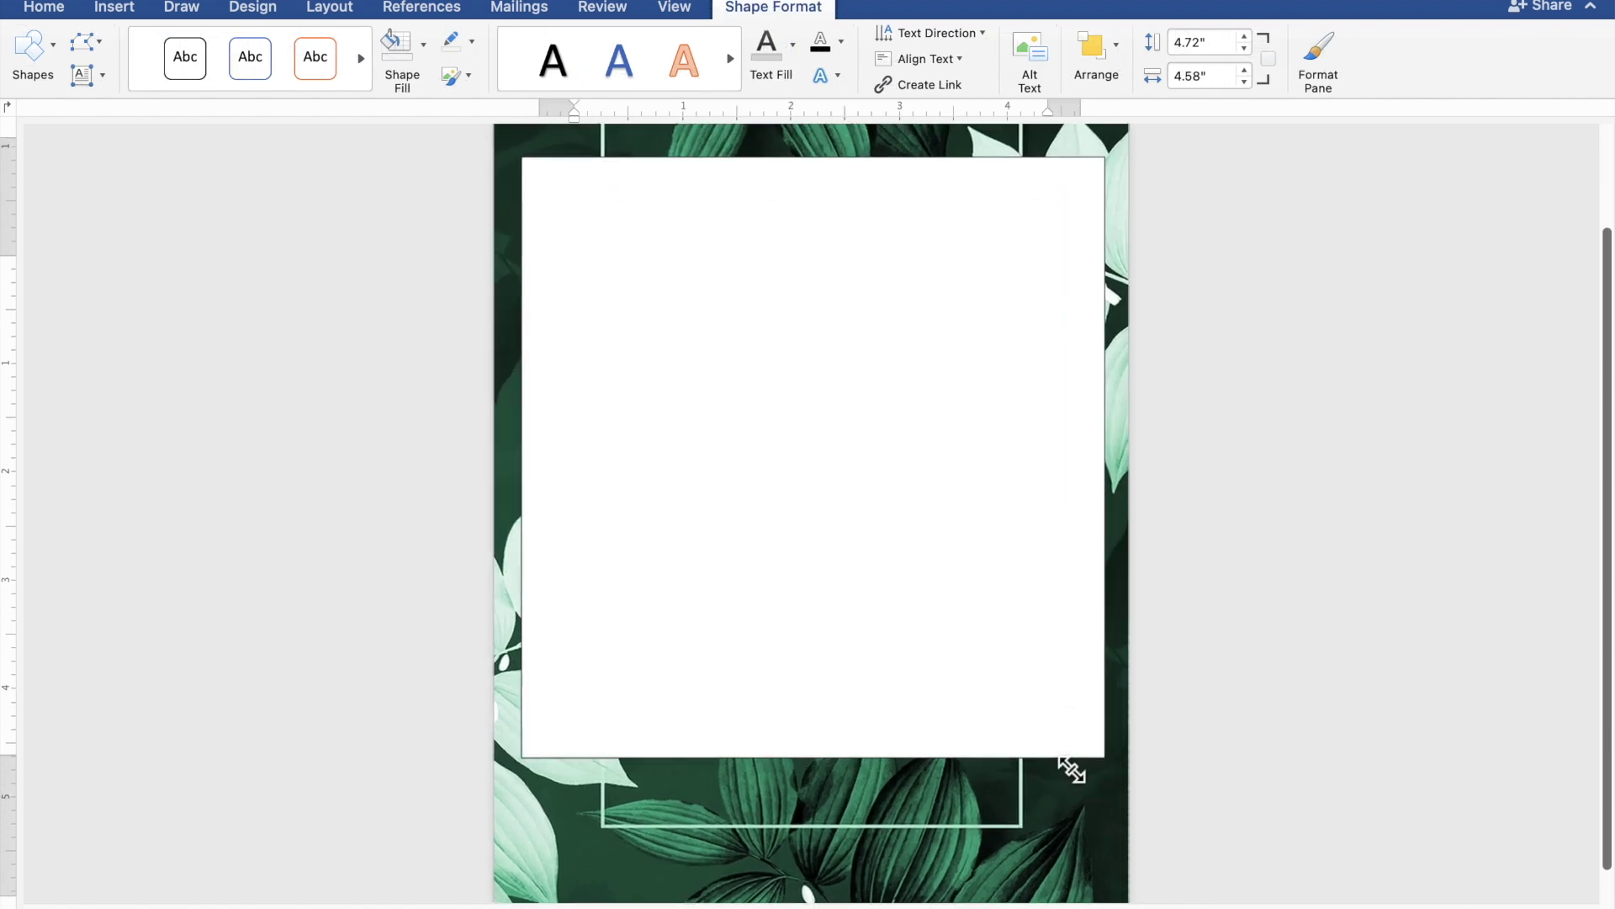
scroll(1070, 767, up, 4)
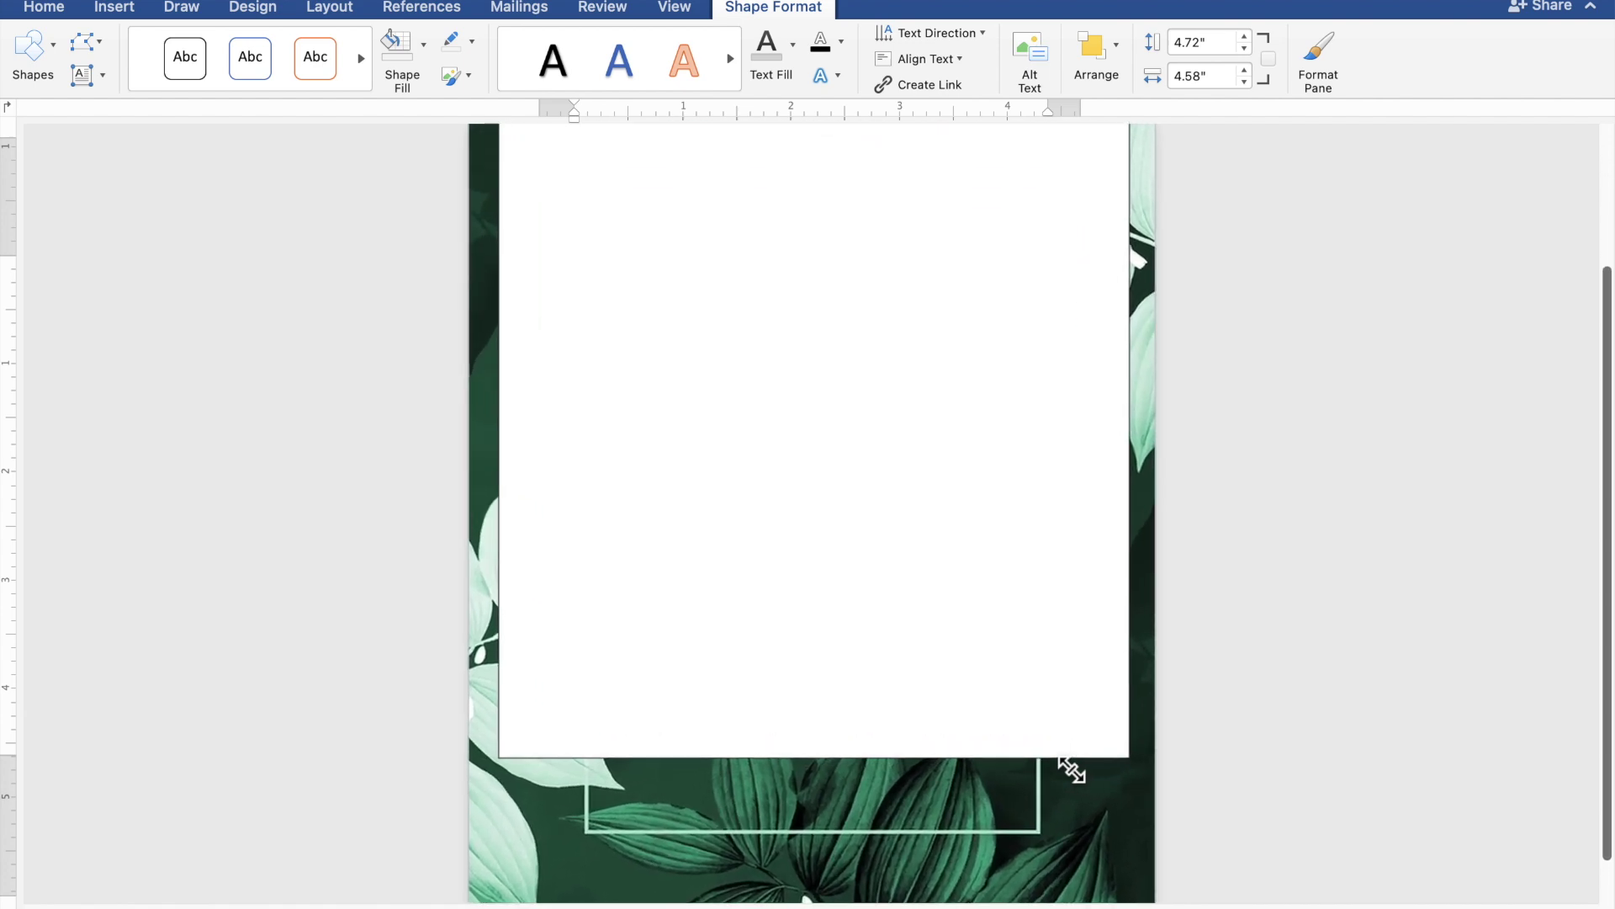
scroll(1070, 768, up, 2)
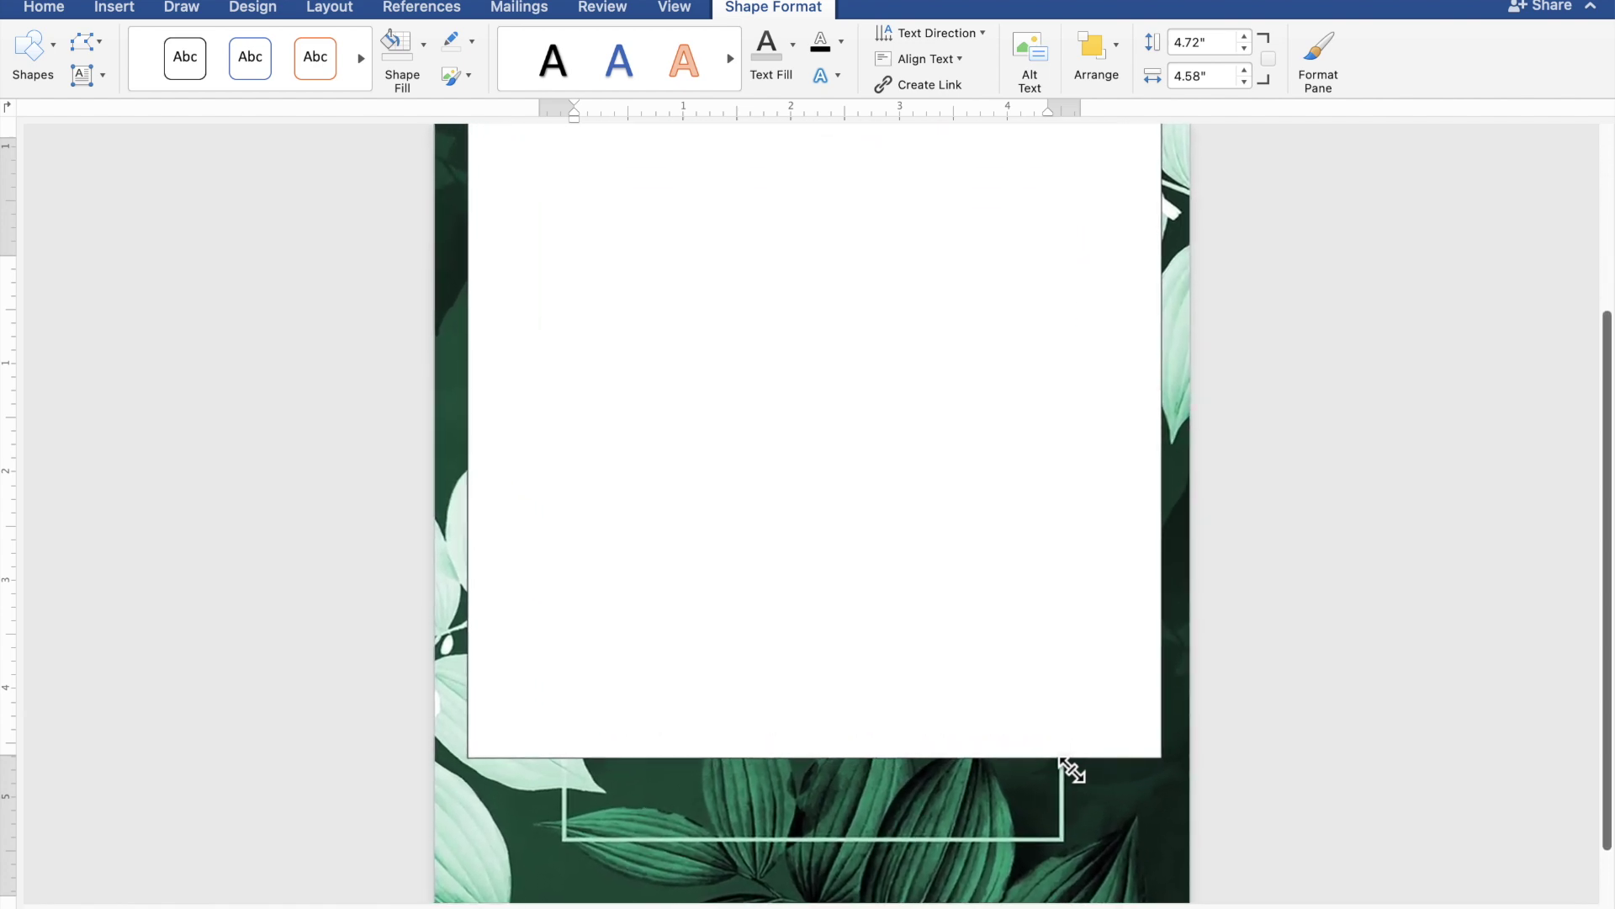
scroll(1068, 766, up, 2)
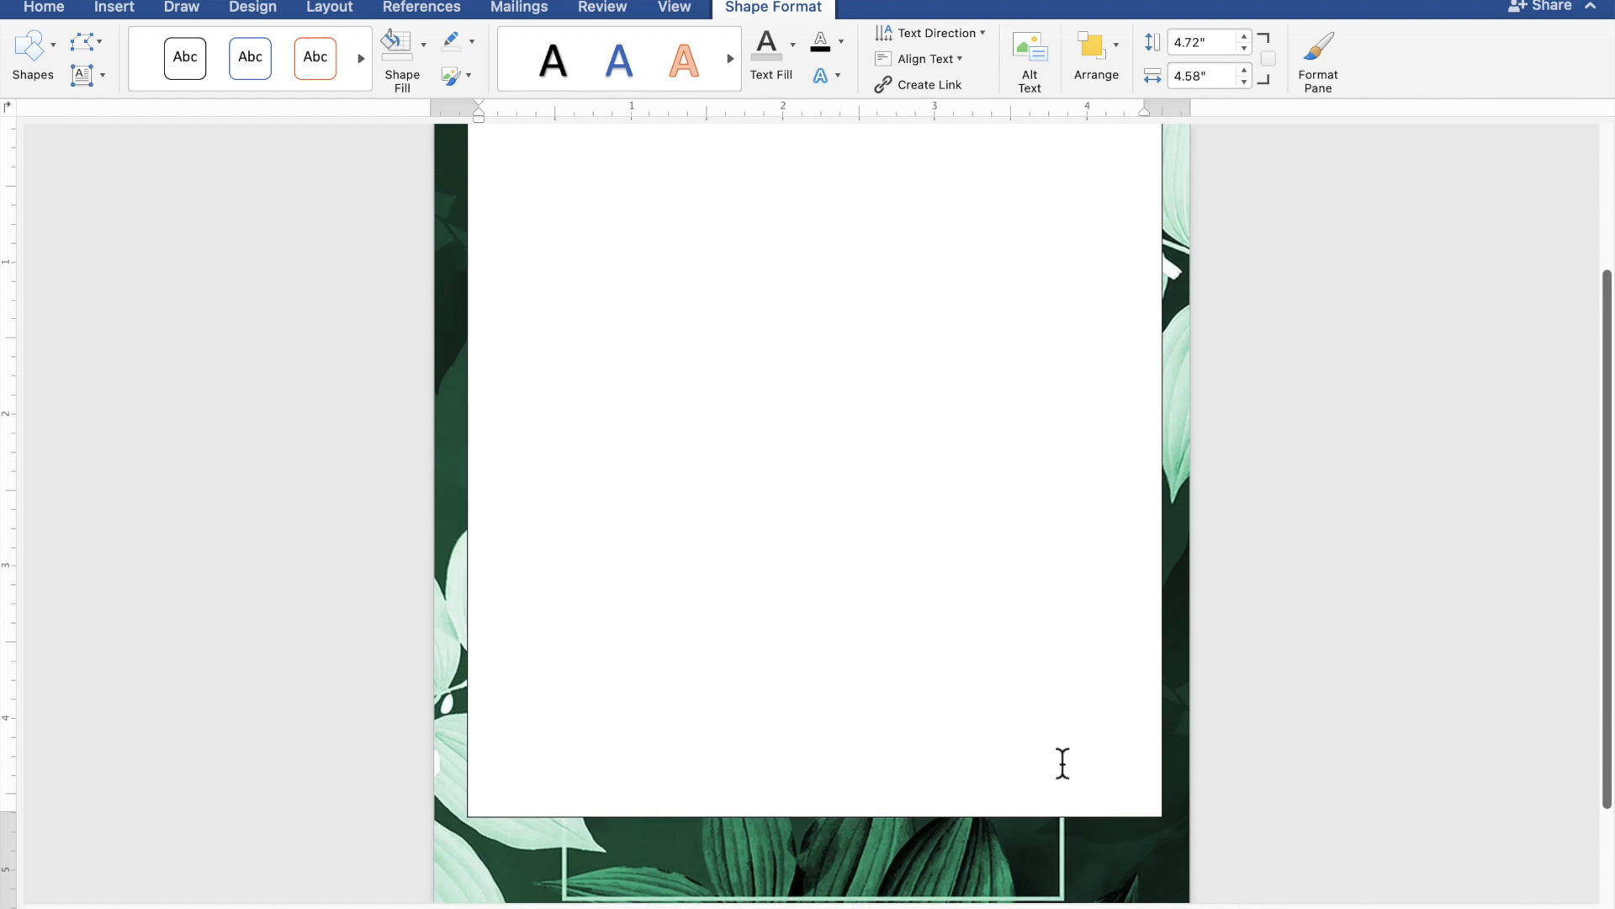
scroll(1062, 763, up, 2)
scroll(1062, 764, up, 1)
click(1063, 763)
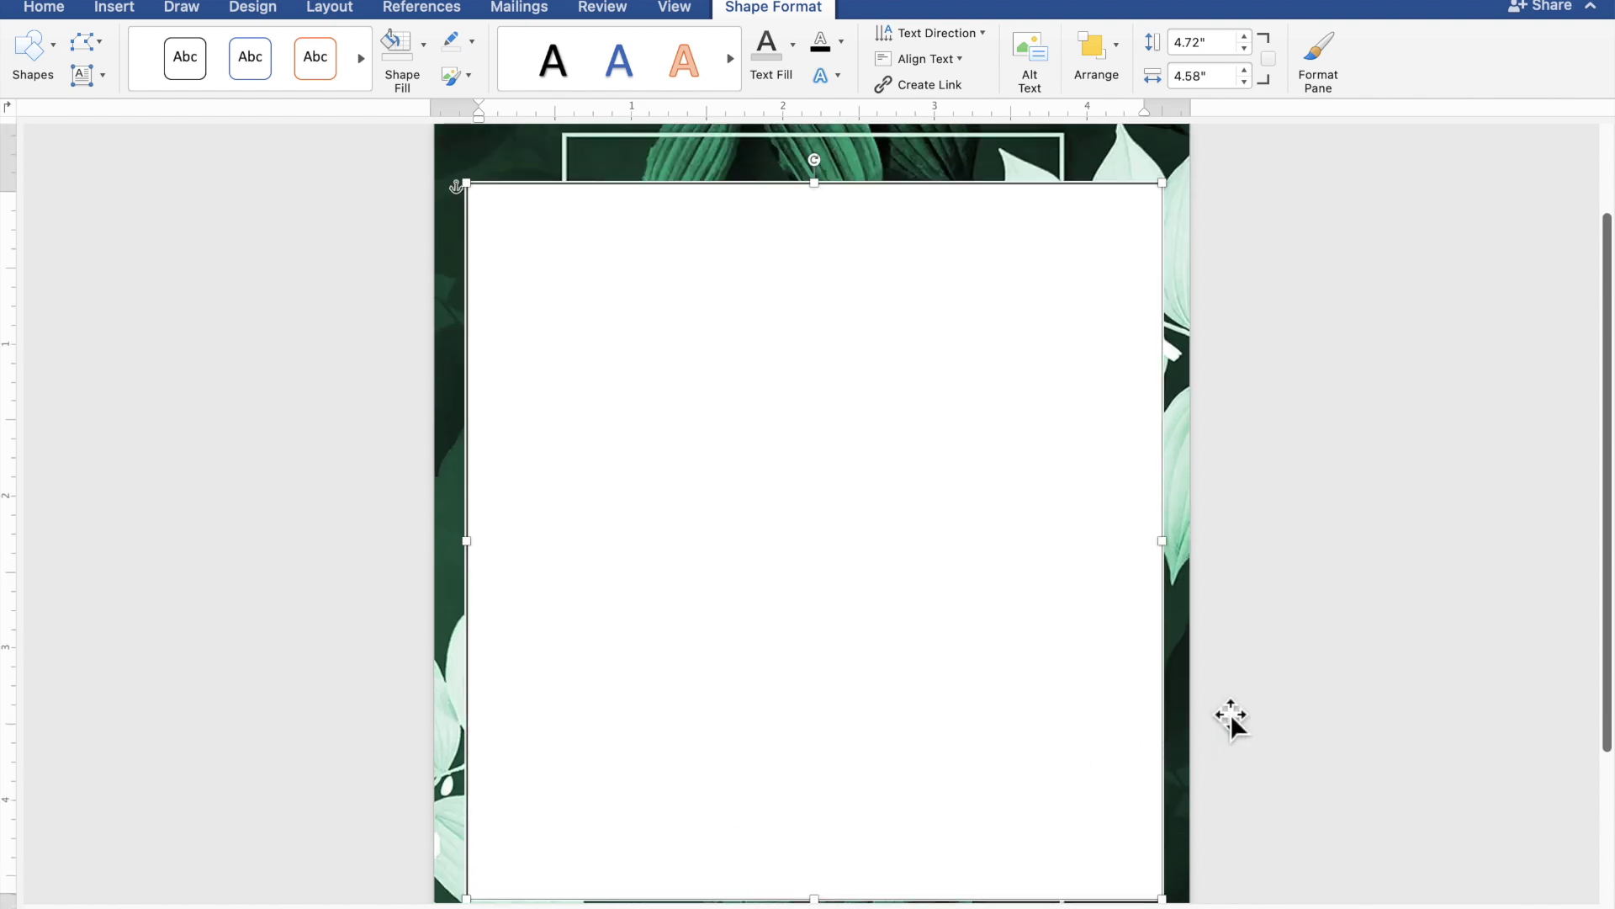
Type TOGETHER WITH THEIR FAMILIES, the groom's name, AND the bride's name, then REQUEST THE PLEASURE OF YOUR PRESENCE
text(TOGETHER )
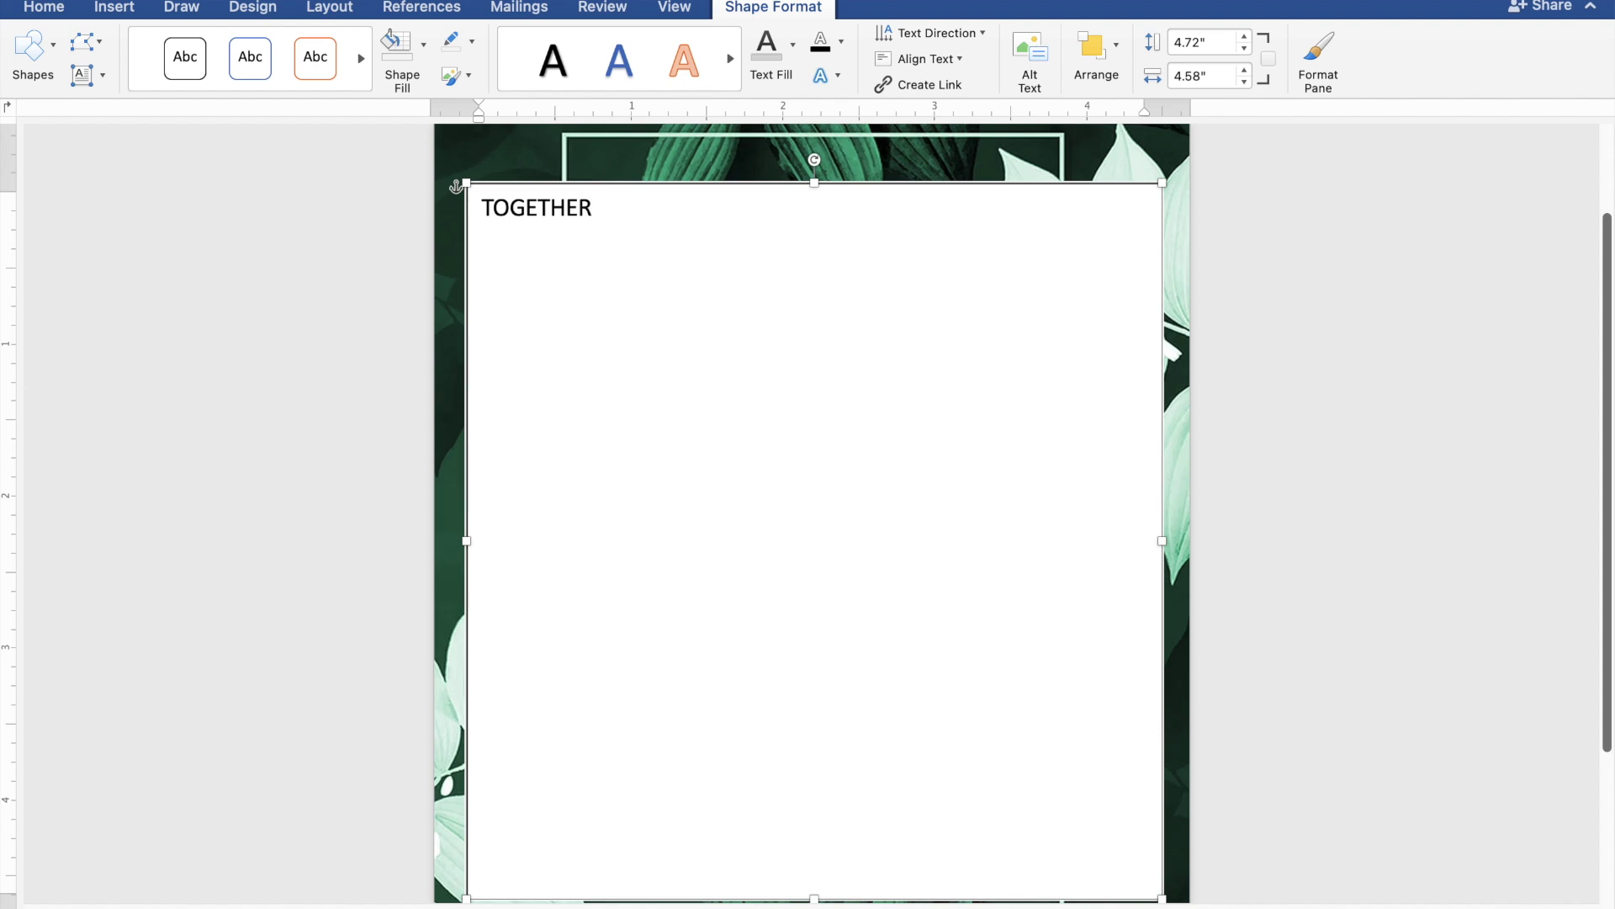
text(WI)
text(TH THEIR F)
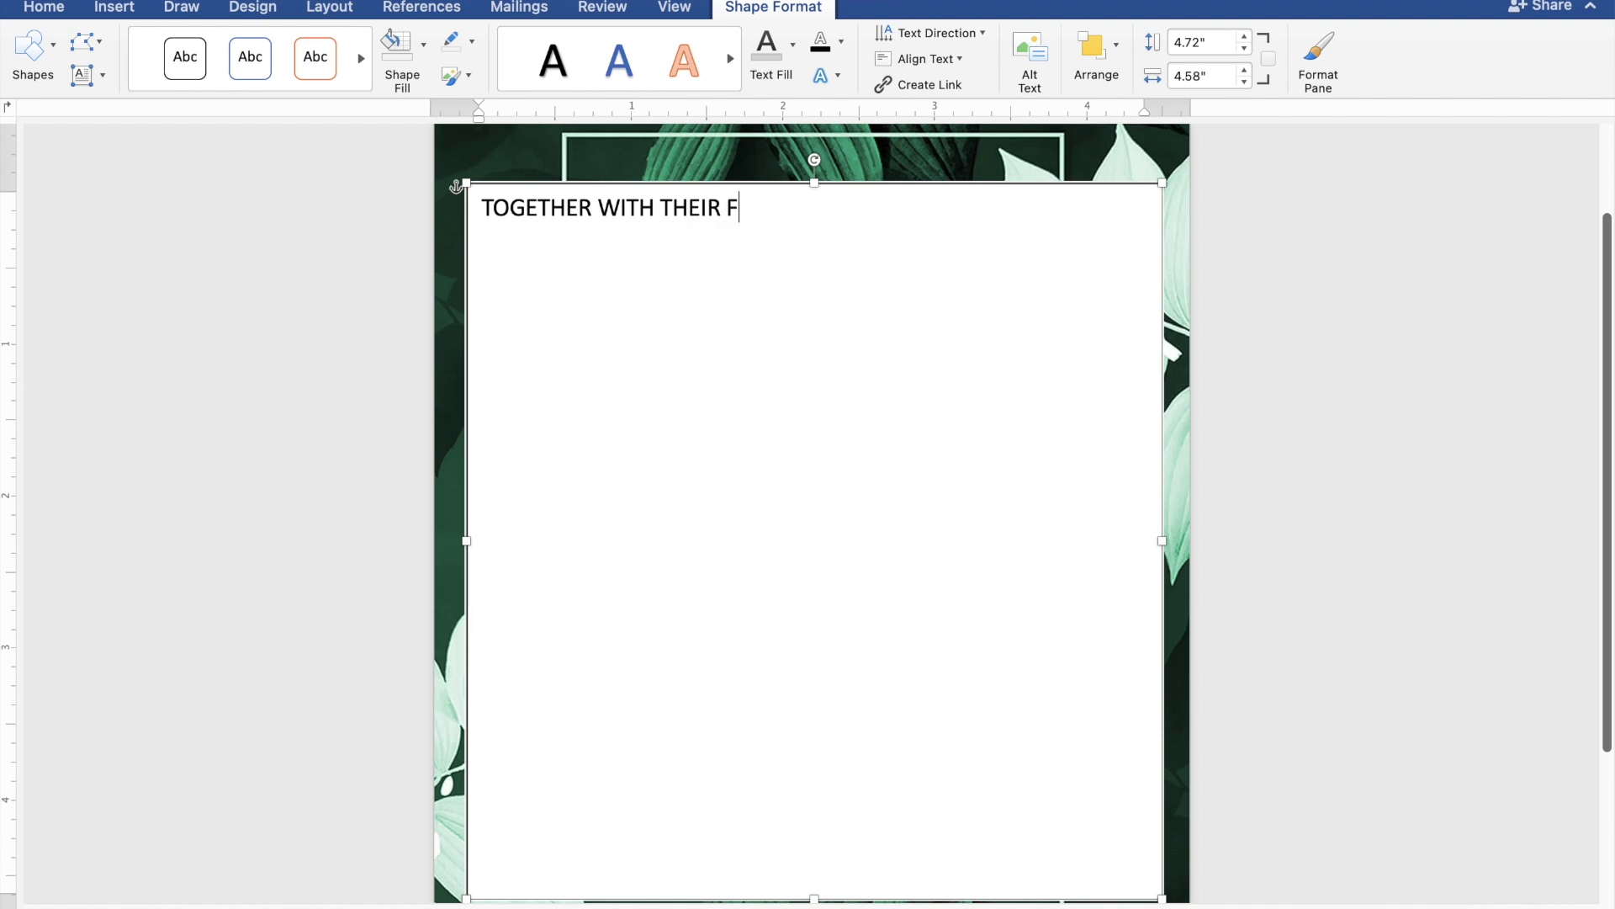
text(AM)
text(ILIES)
key(Return)
key(Return)
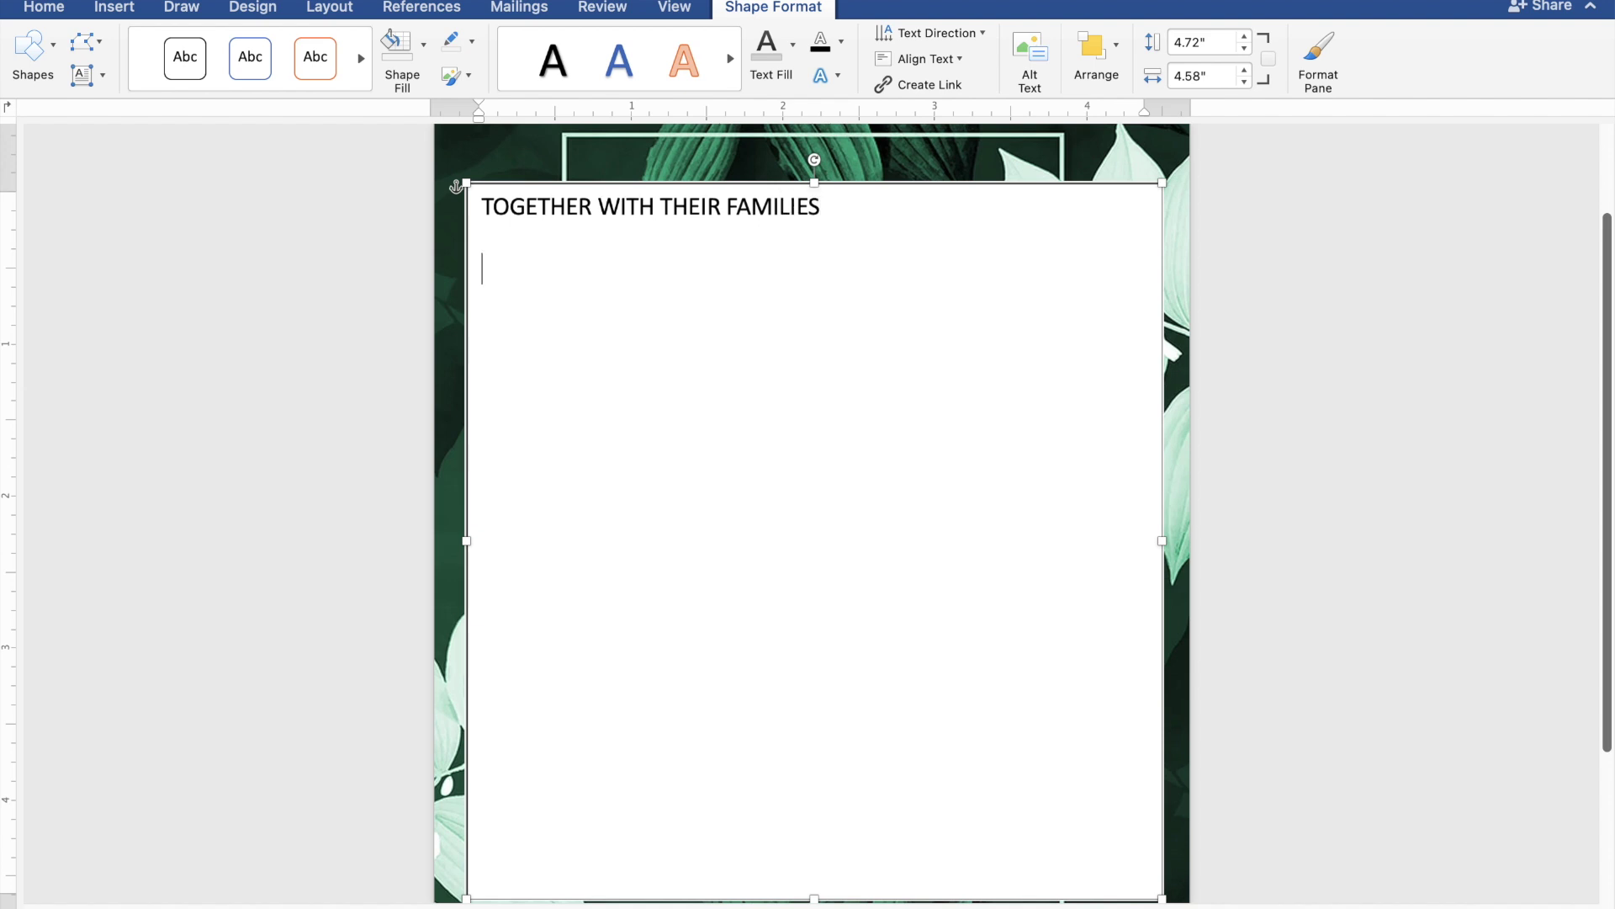
text(Ke)
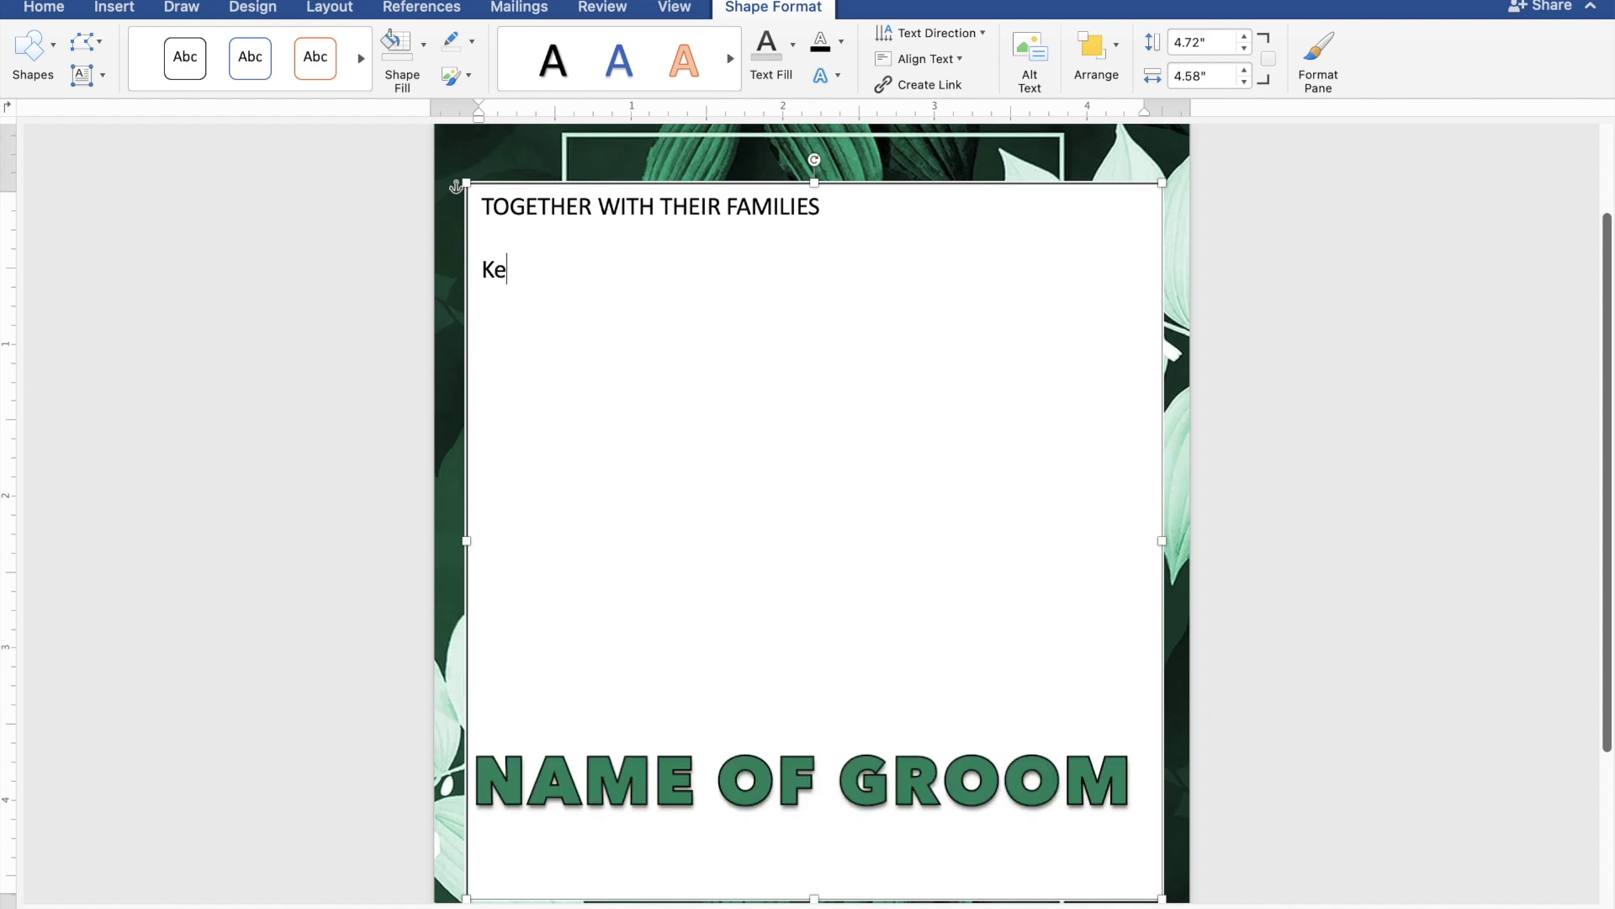
text(n Aqui)
text(no)
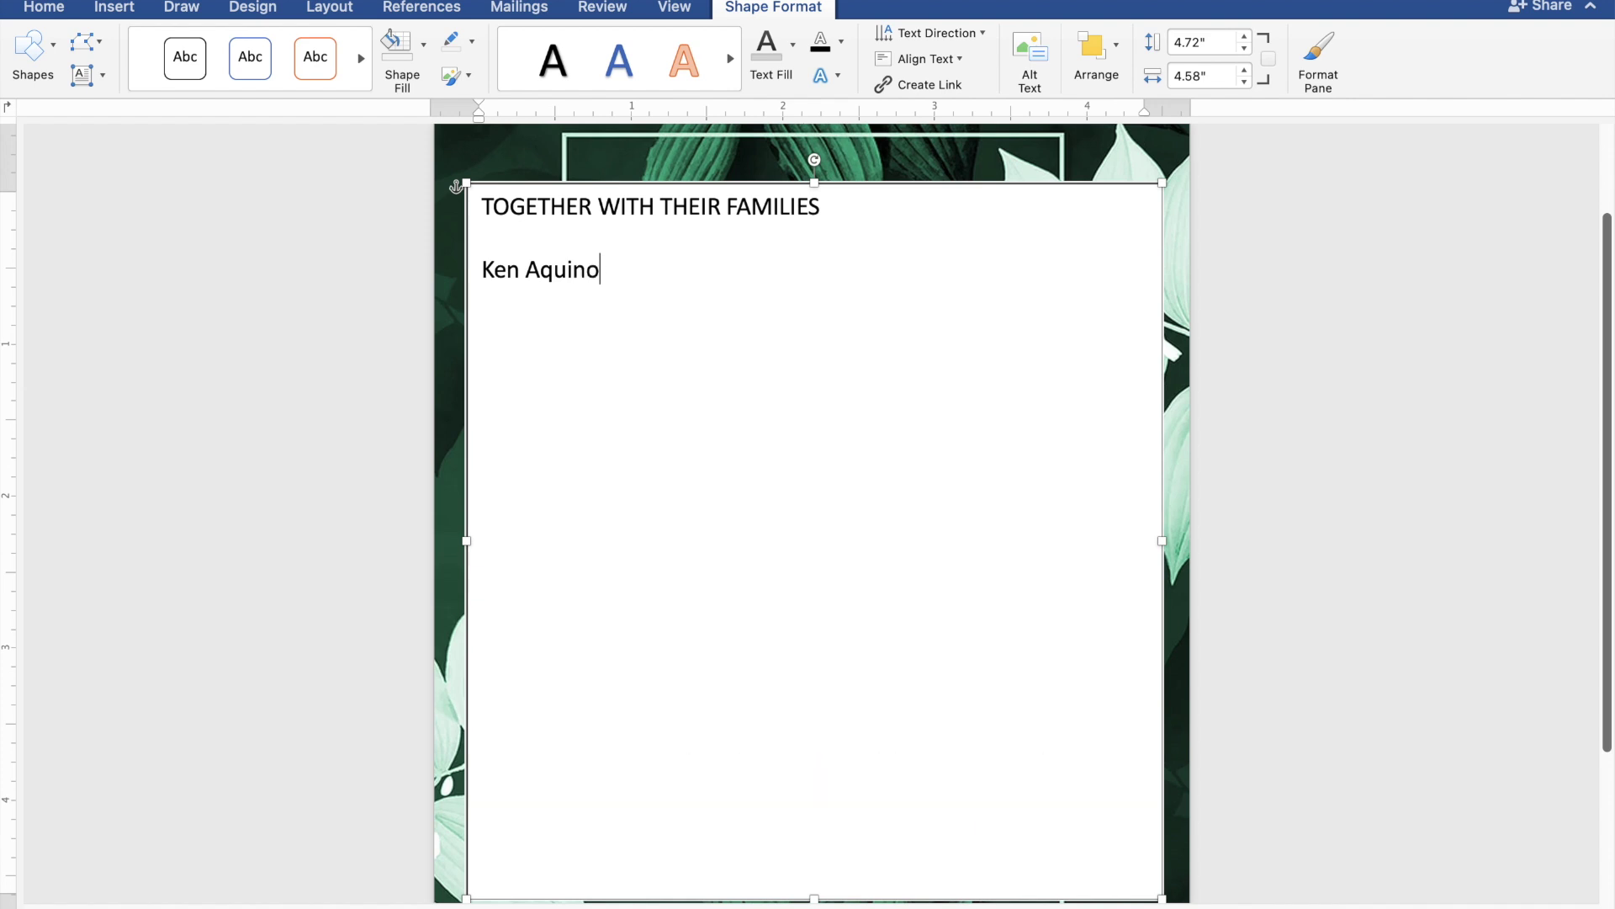
key(Return)
text(ND )
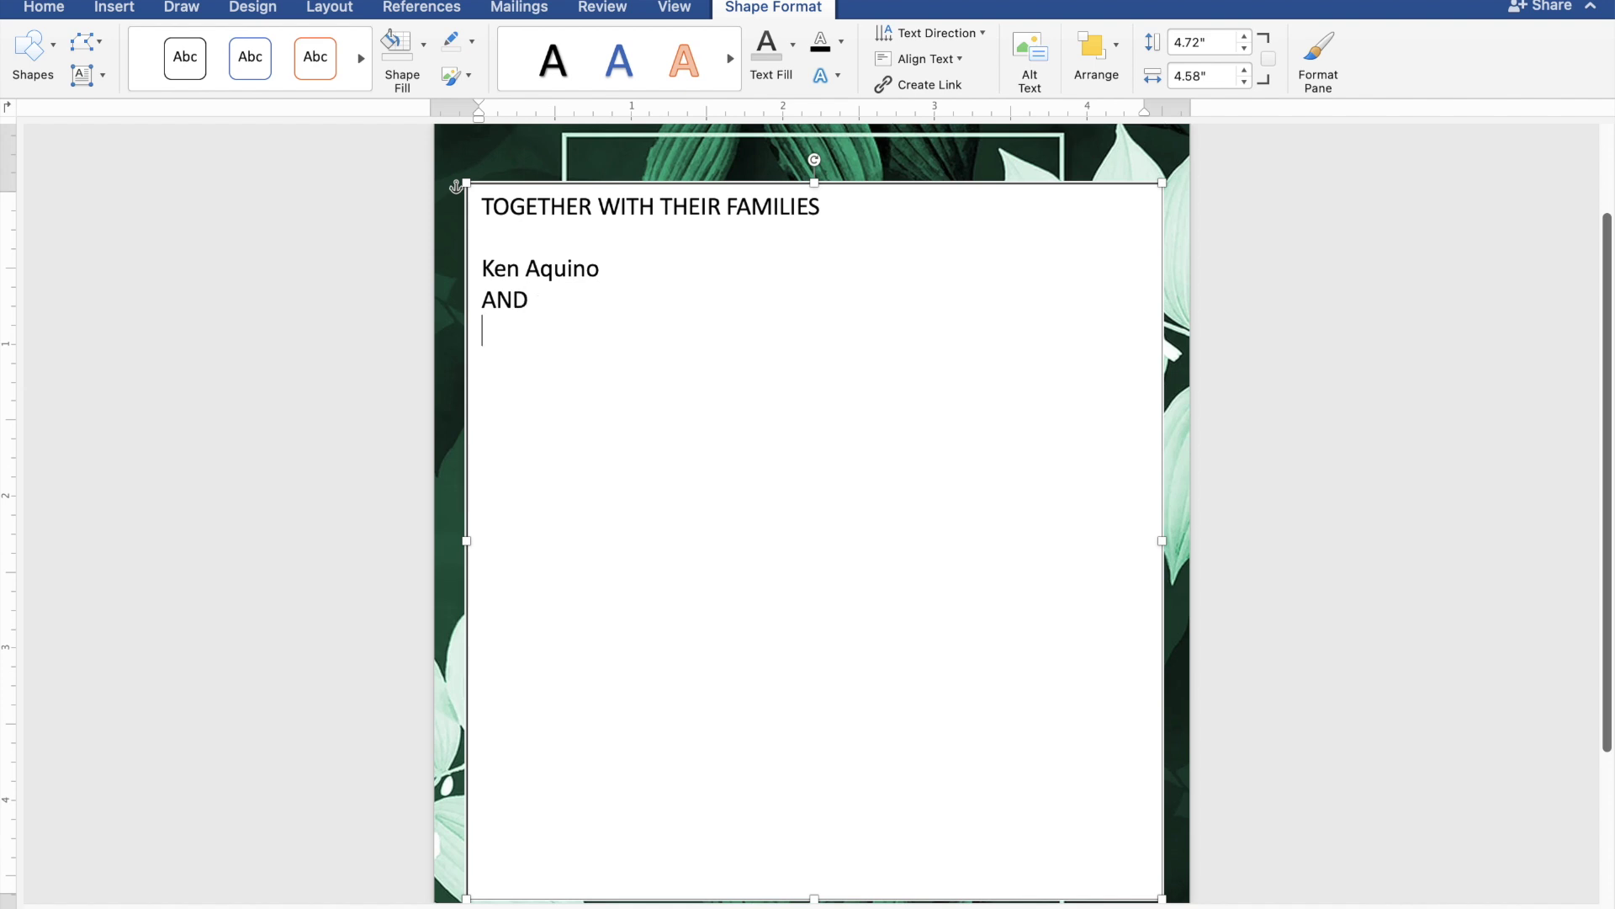
text(Cassy Sor)
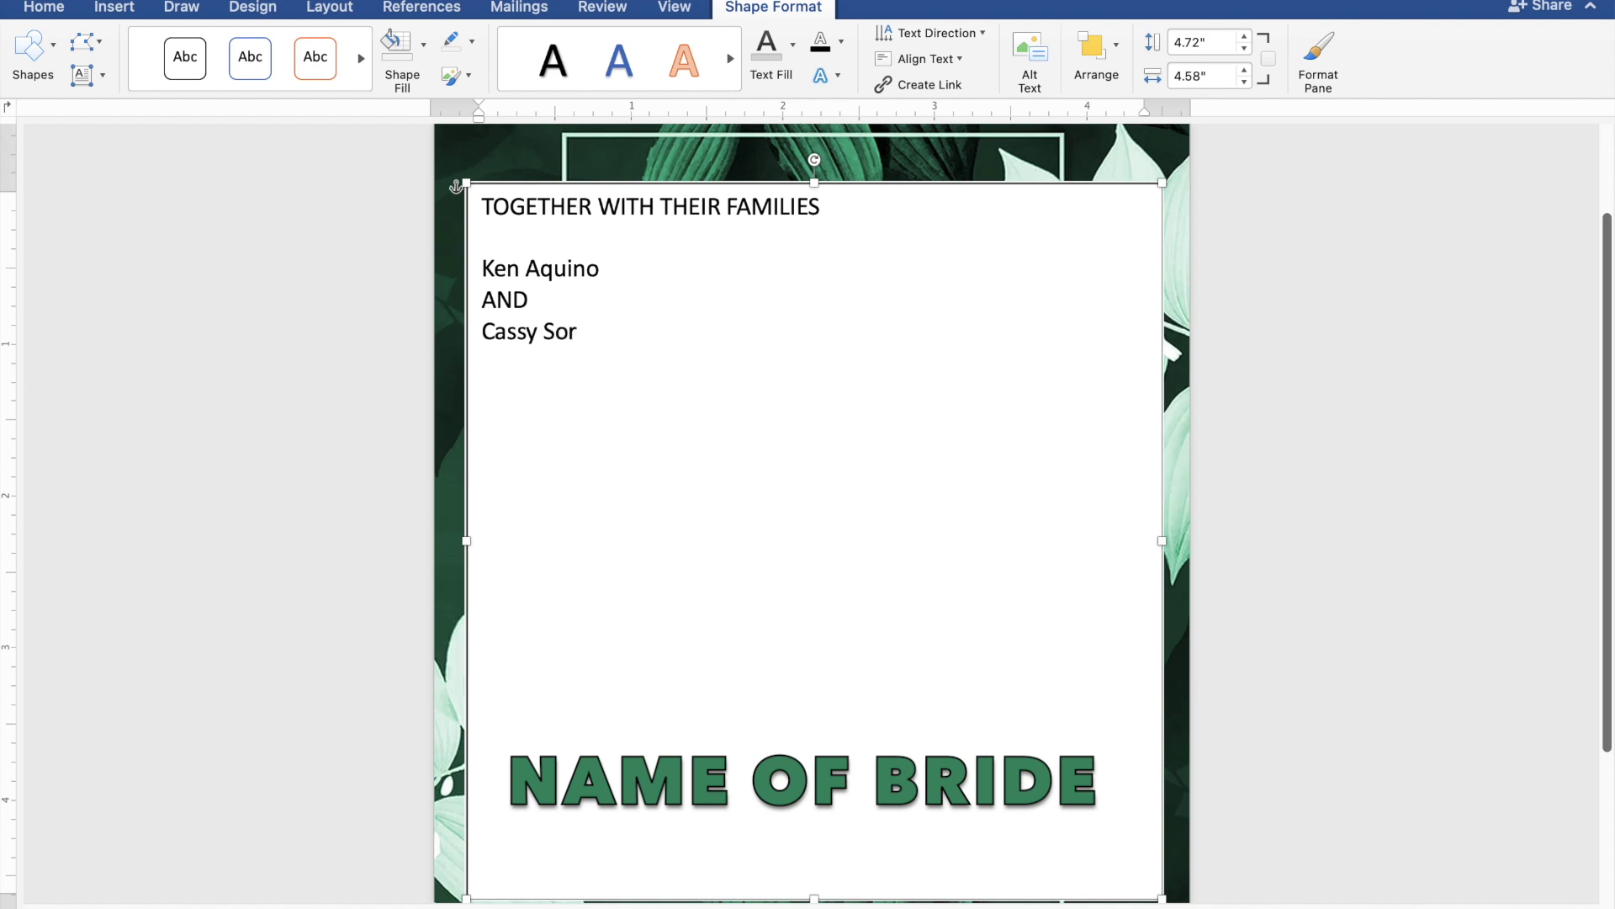
text(iano)
key(Return)
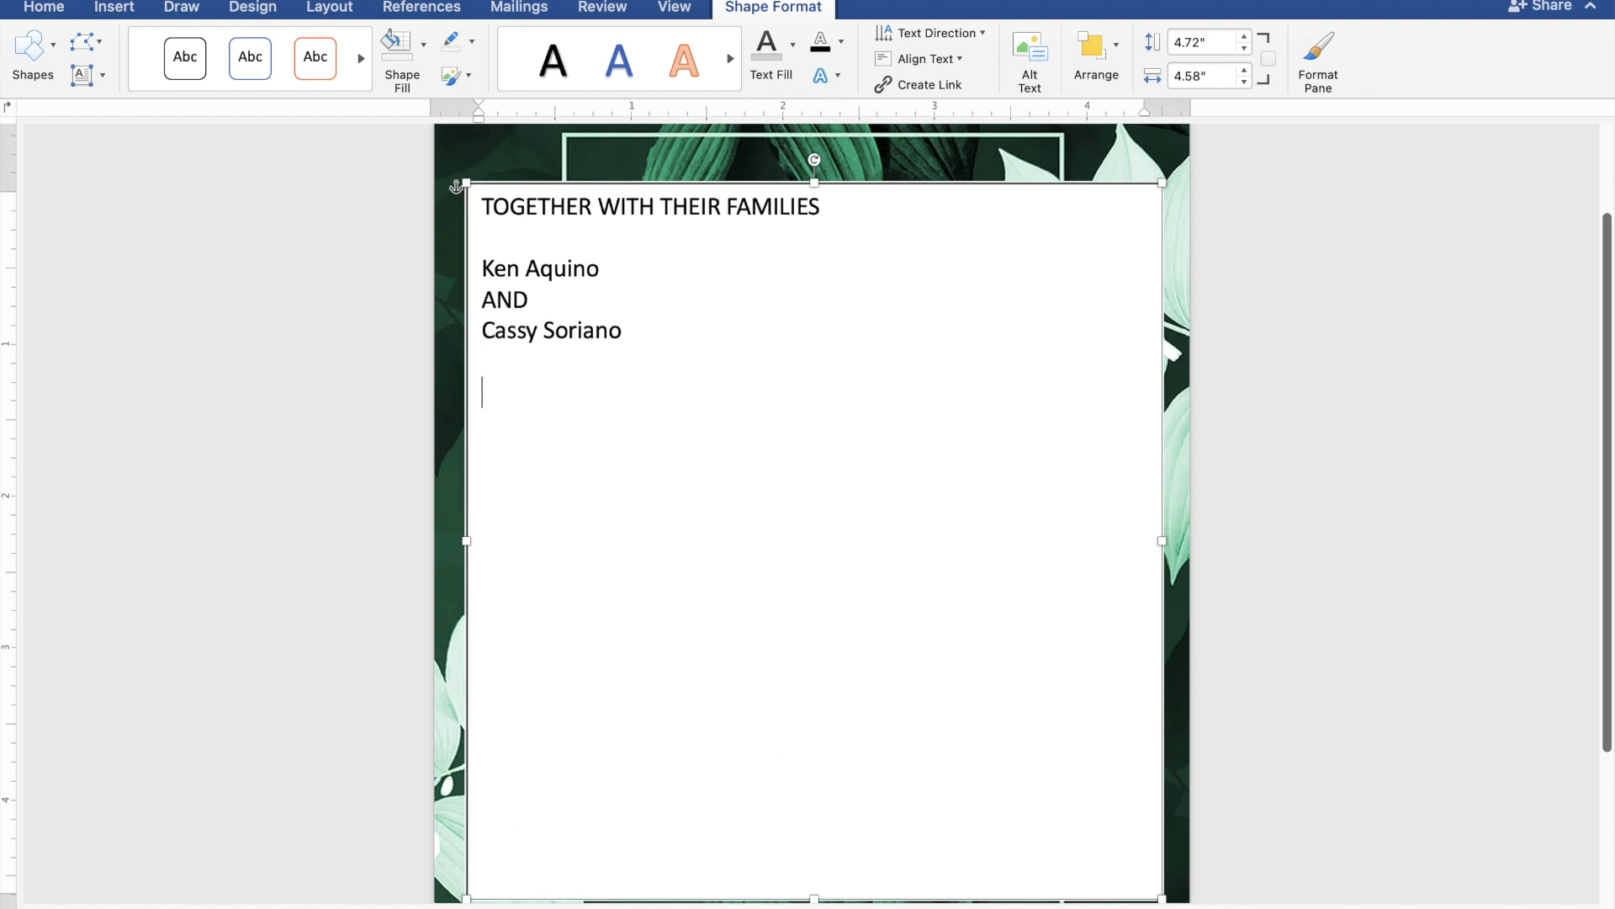
text(RE)
text(QUEST THE)
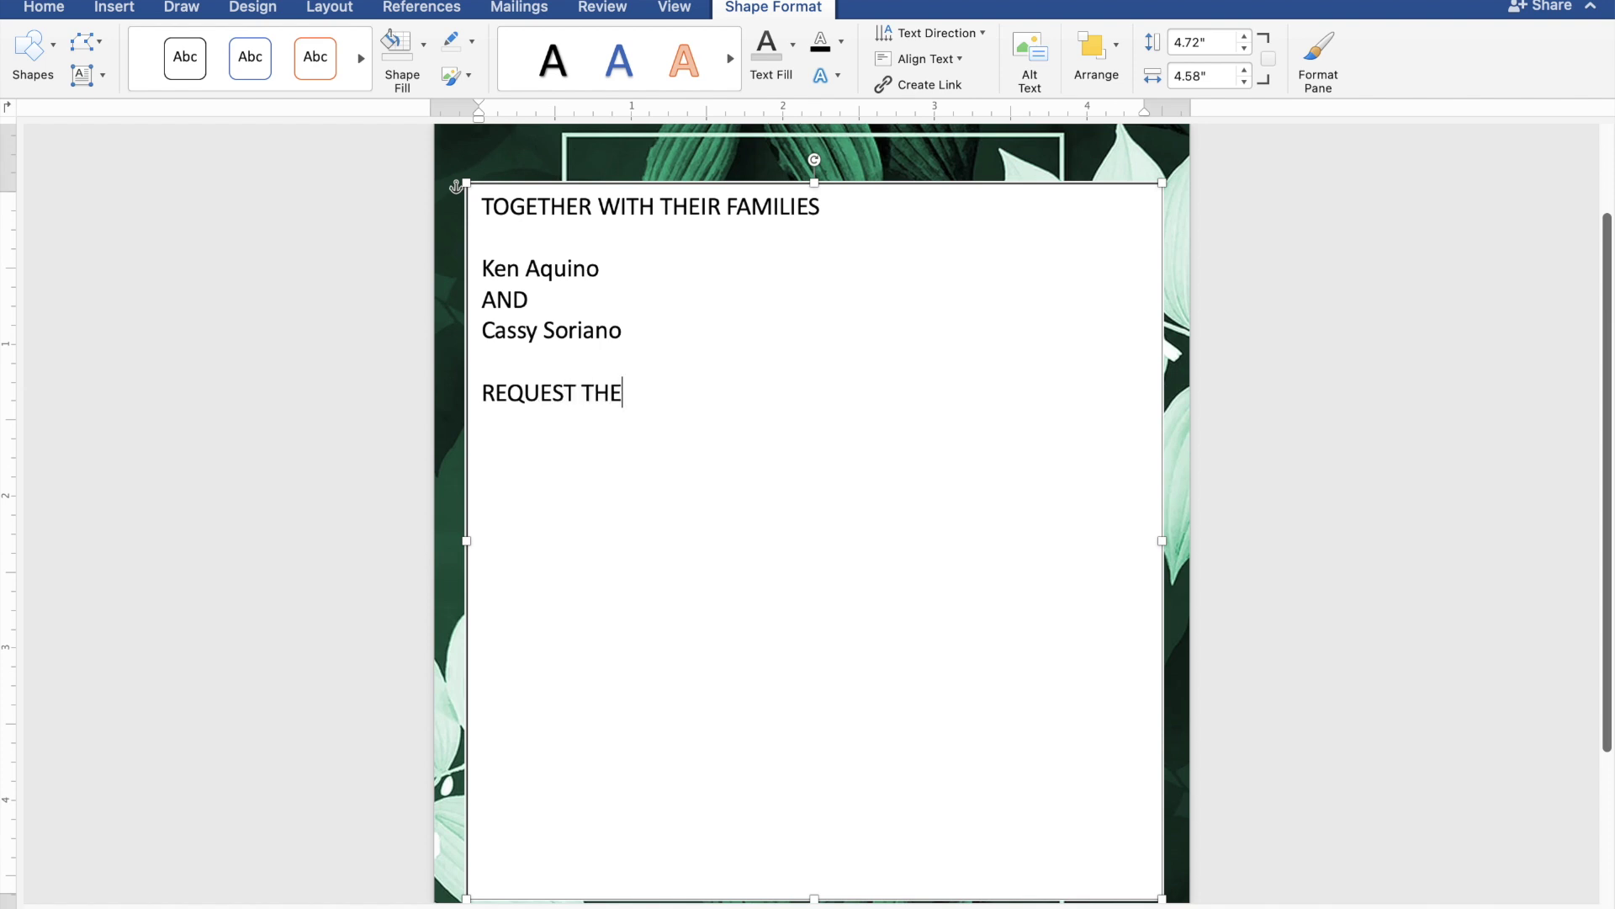
text( PLEASU)
text(RE )
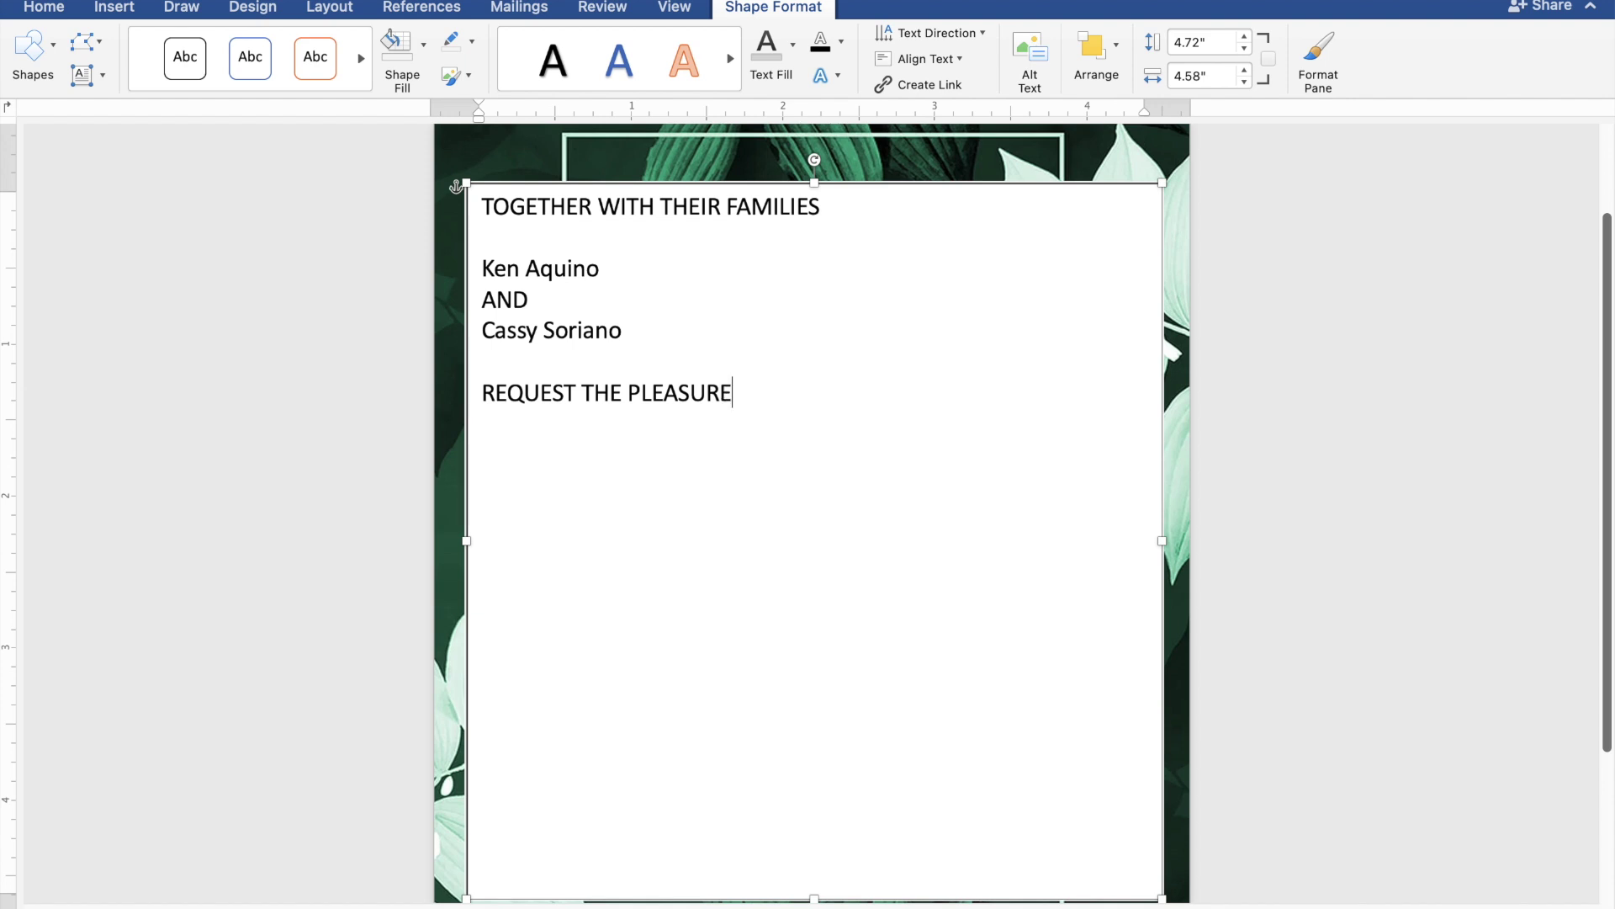
text(OF Y)
text(OU)
text(R)
text(PRESENC)
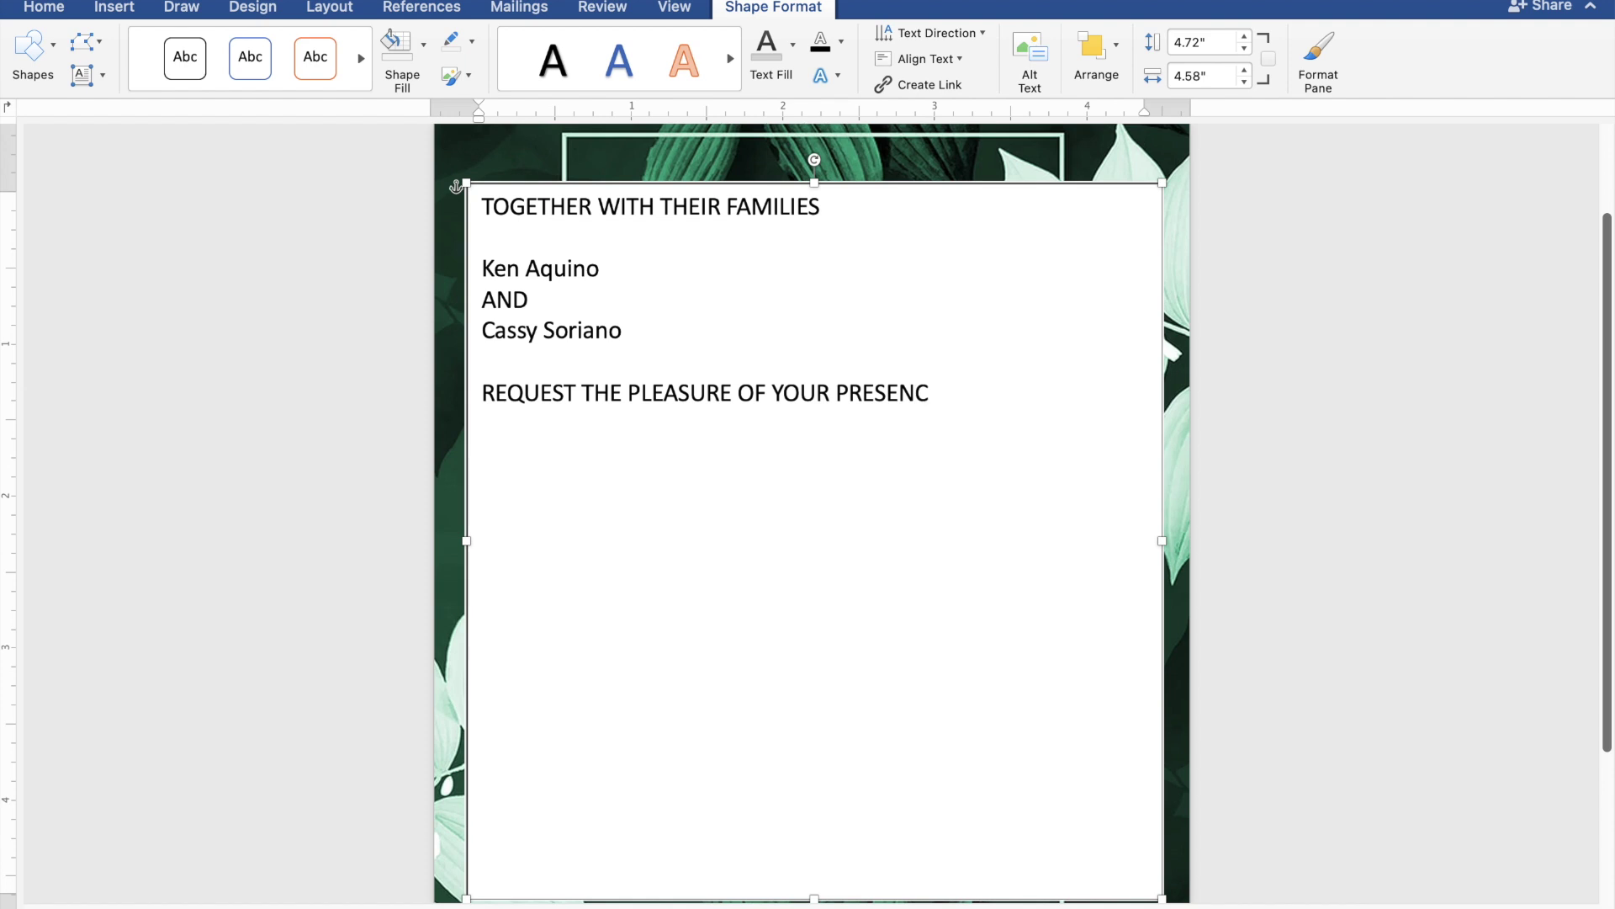
text(E)
key(Return)
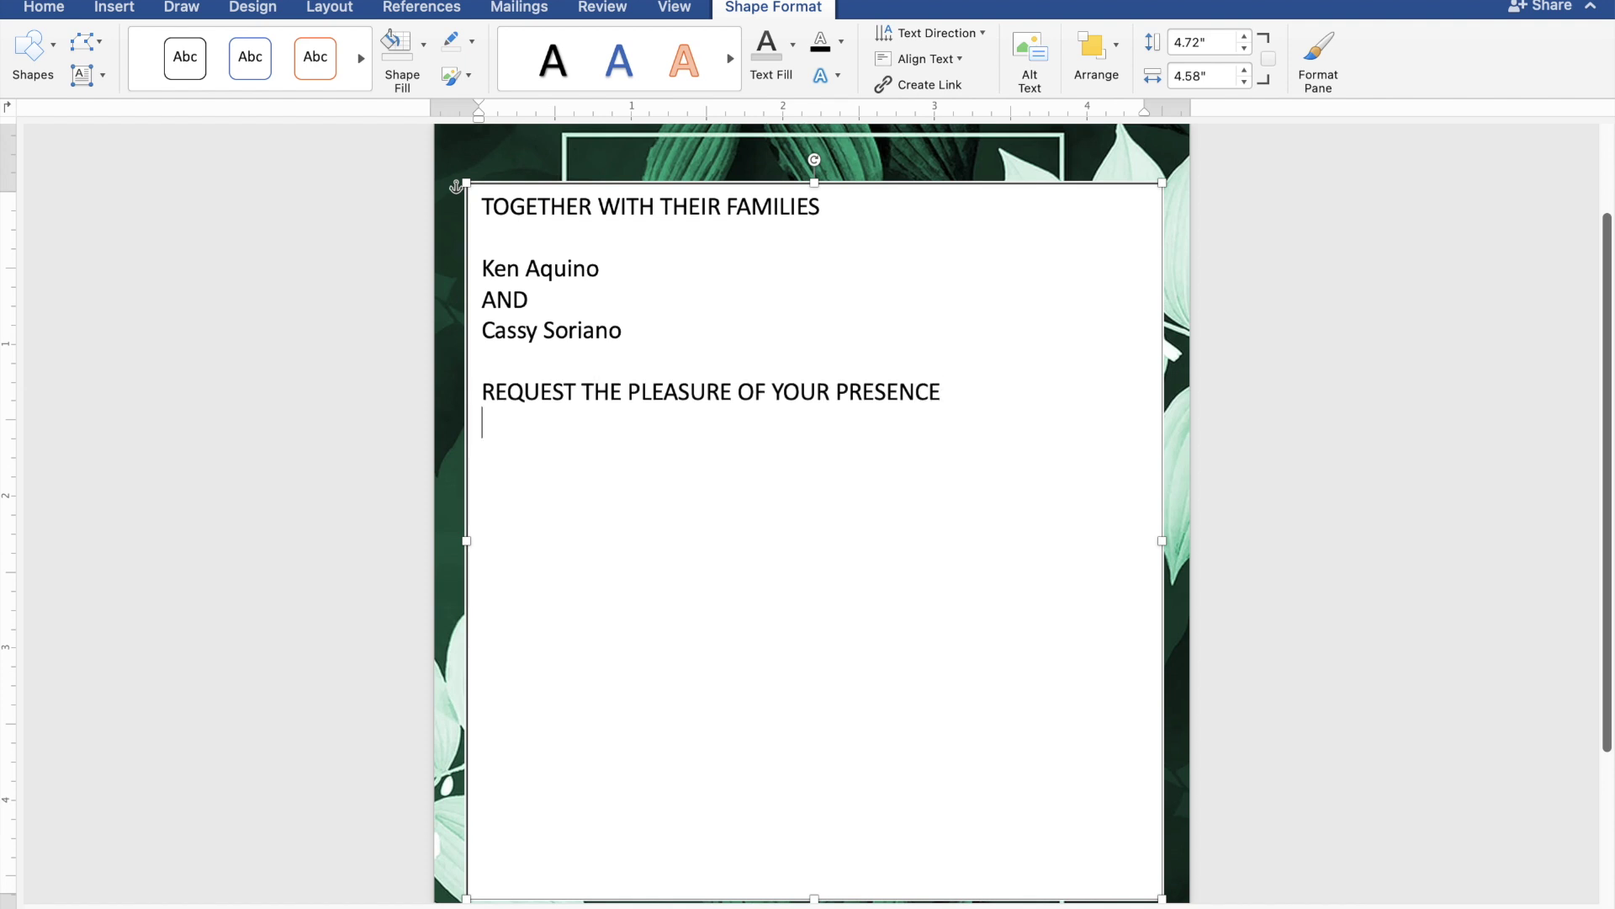
Add the lines AS THEY JOYFULLY UNITE IN MARRIAGE, SUNDAY, and AUGUST 25, 2024
text(AS T)
text(HEY J)
text(OYFULLY)
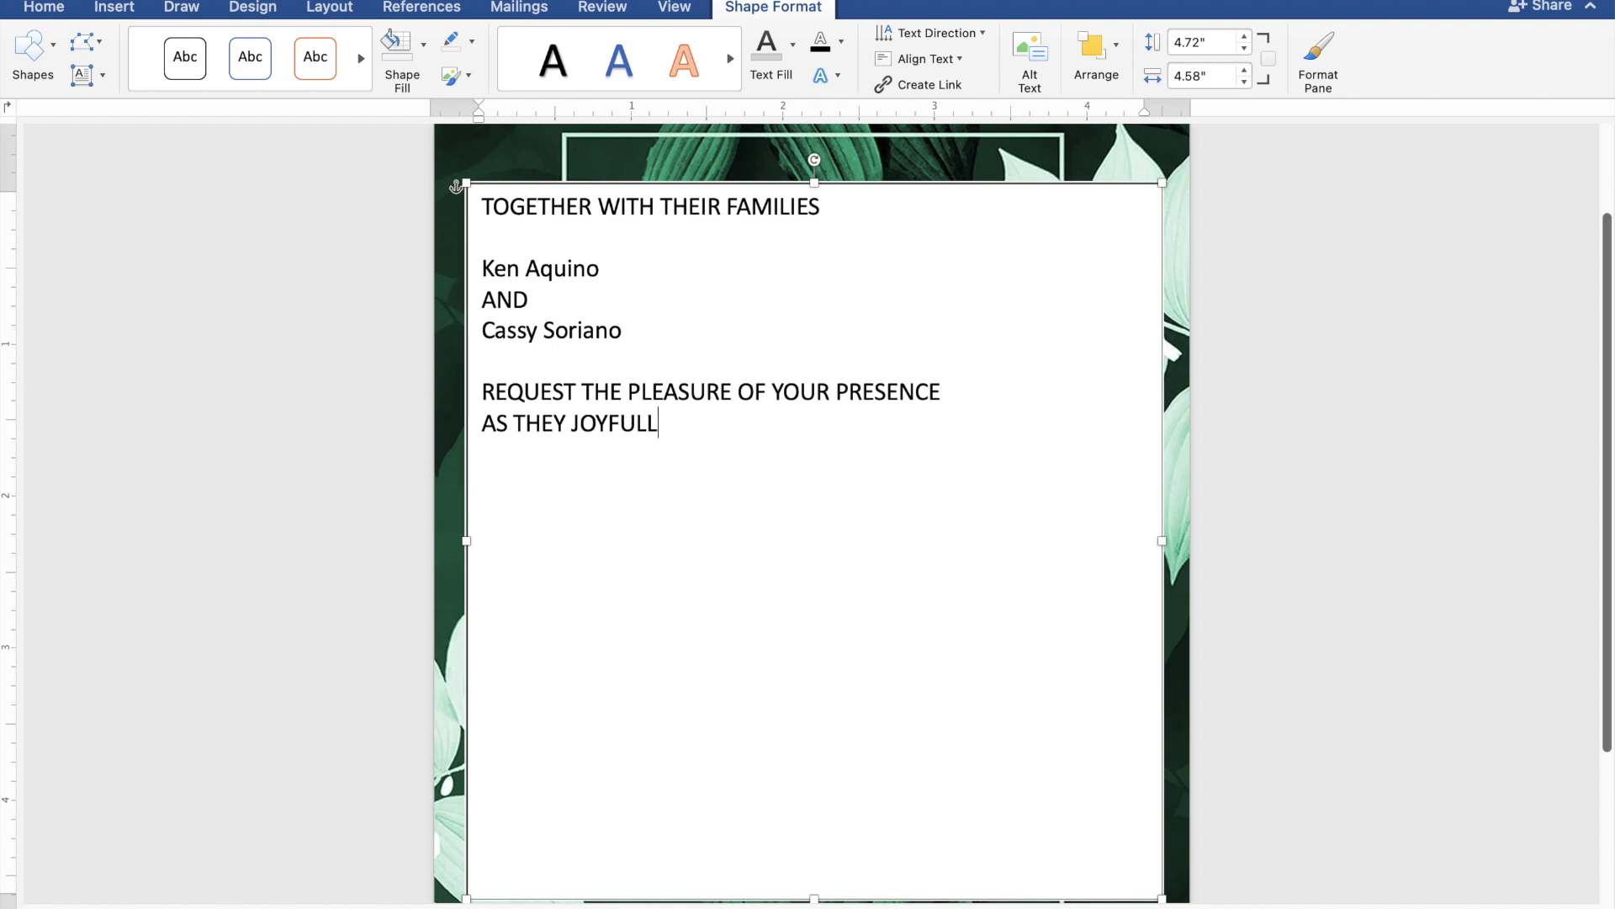
text( U)
text(NIT)
text(E I)
text(N M)
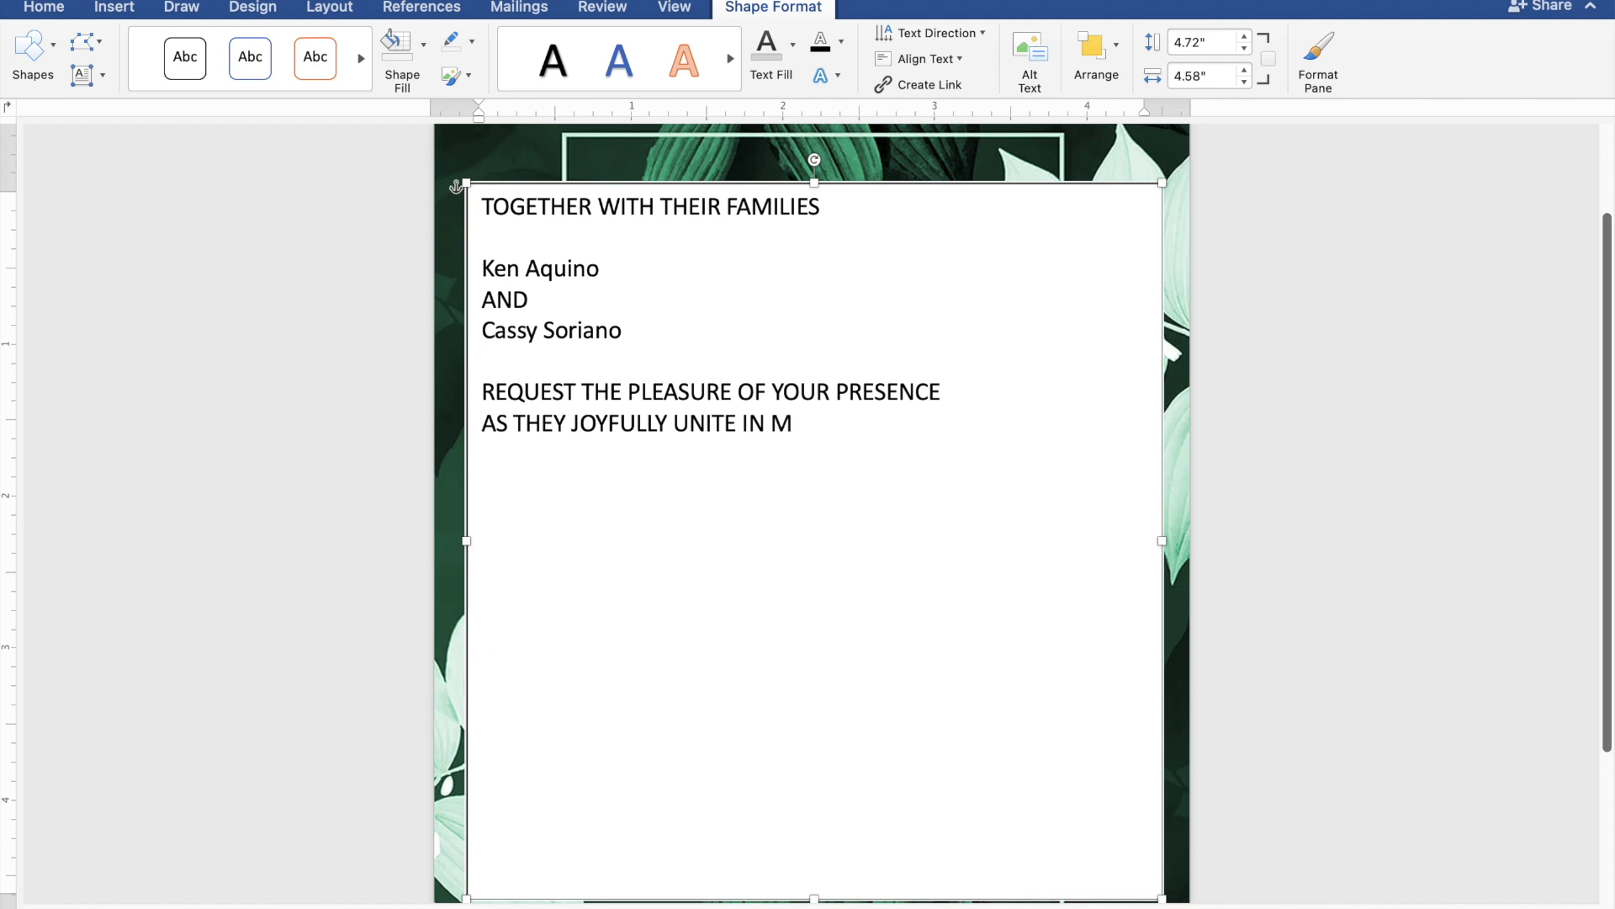
text(ARRI)
text(AGE)
key(Return)
key(Return)
text(SUNDAY)
key(Return)
text(A)
text(UGUST )
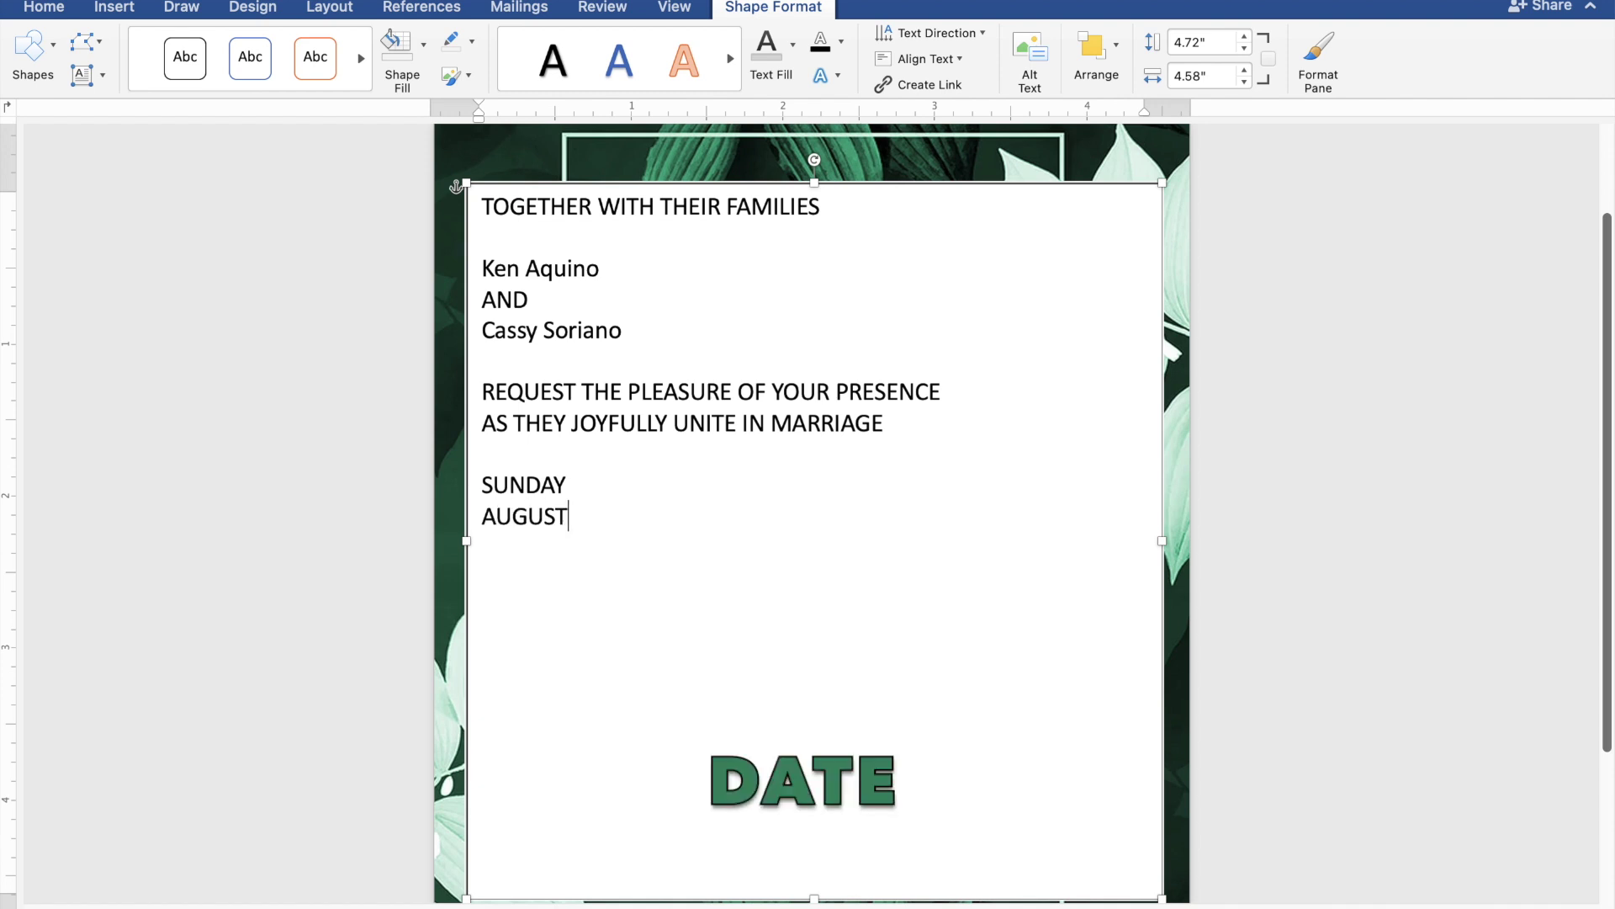
text(25,)
text( 2024)
key(Return)
Add 10:00 IN THE MORNING, the church name and town, and Reception to follow
text(10:00 I)
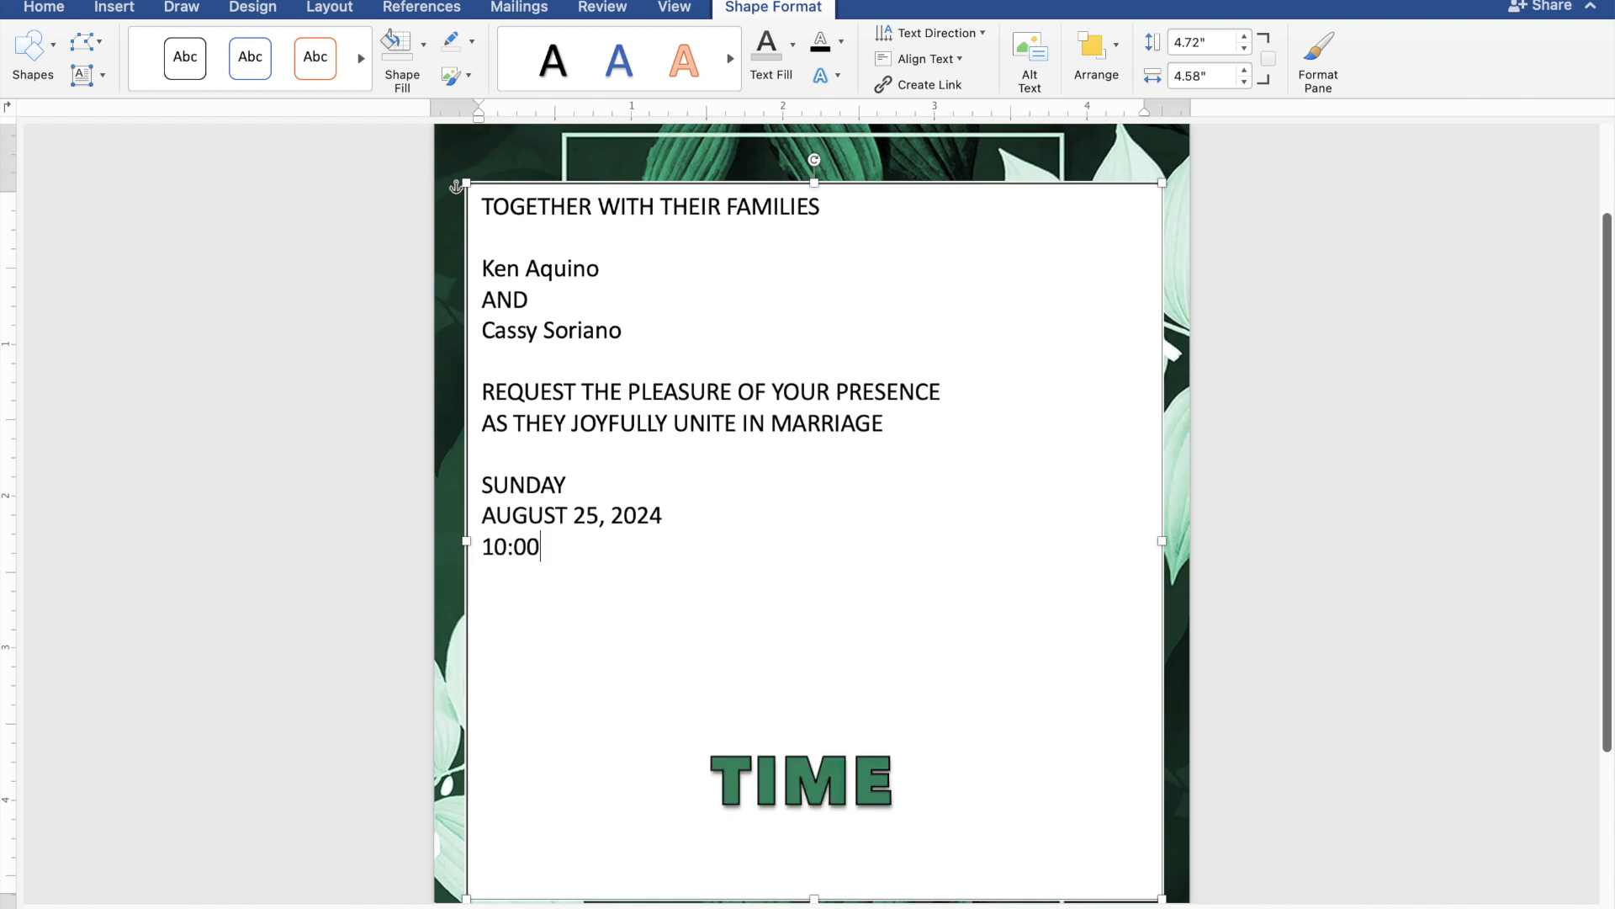
text(N T)
text(HE )
text(MORNIN)
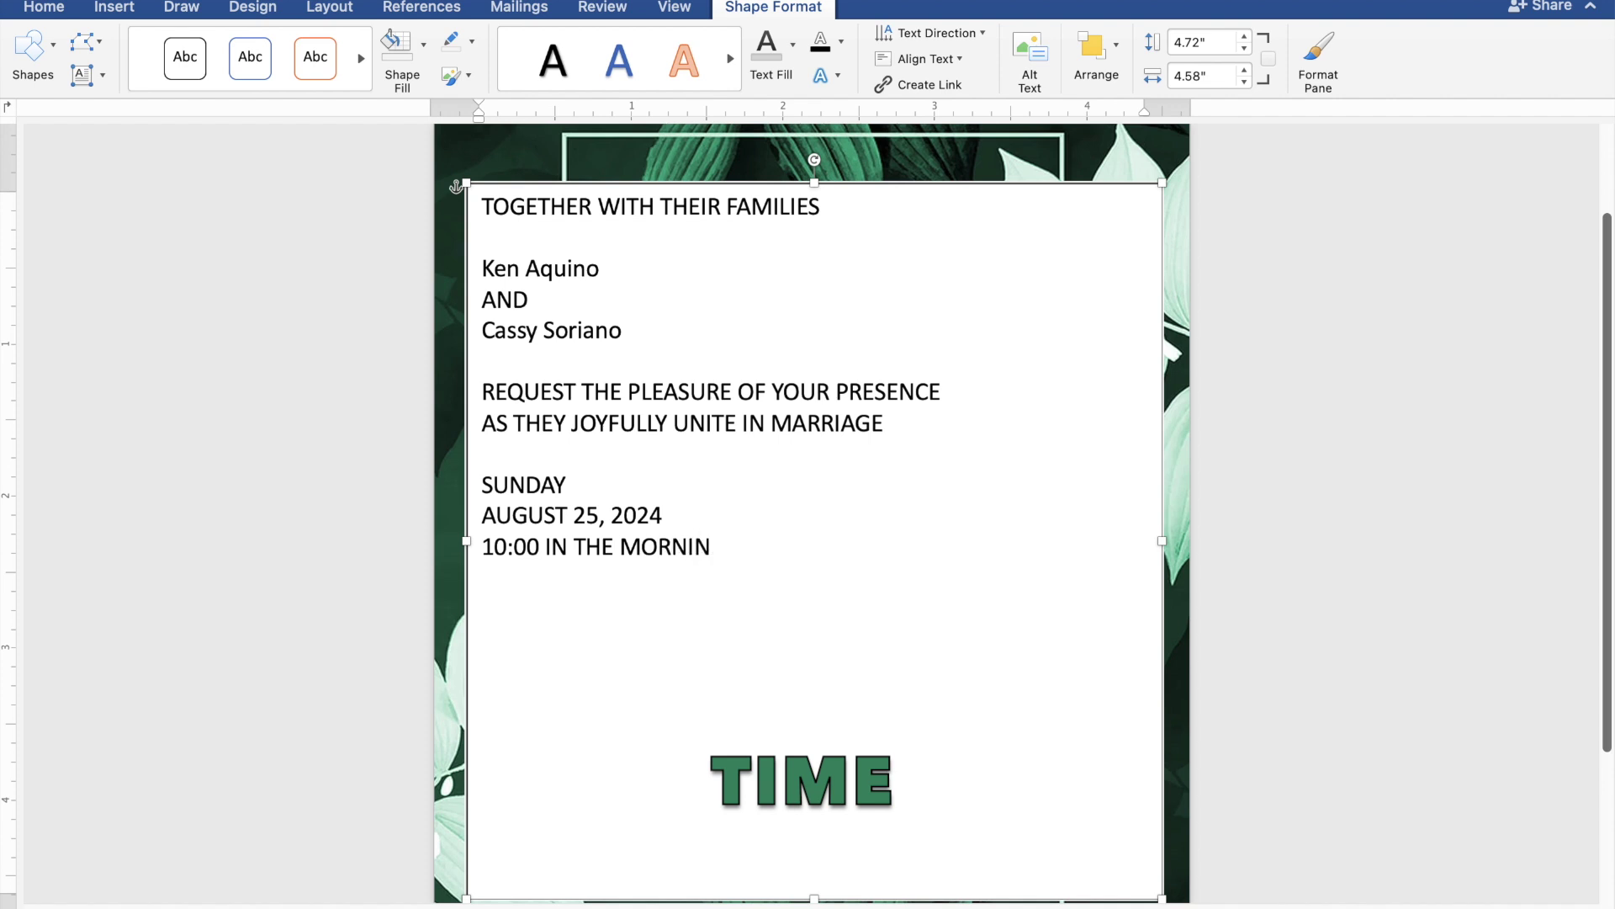
text(G)
key(Return)
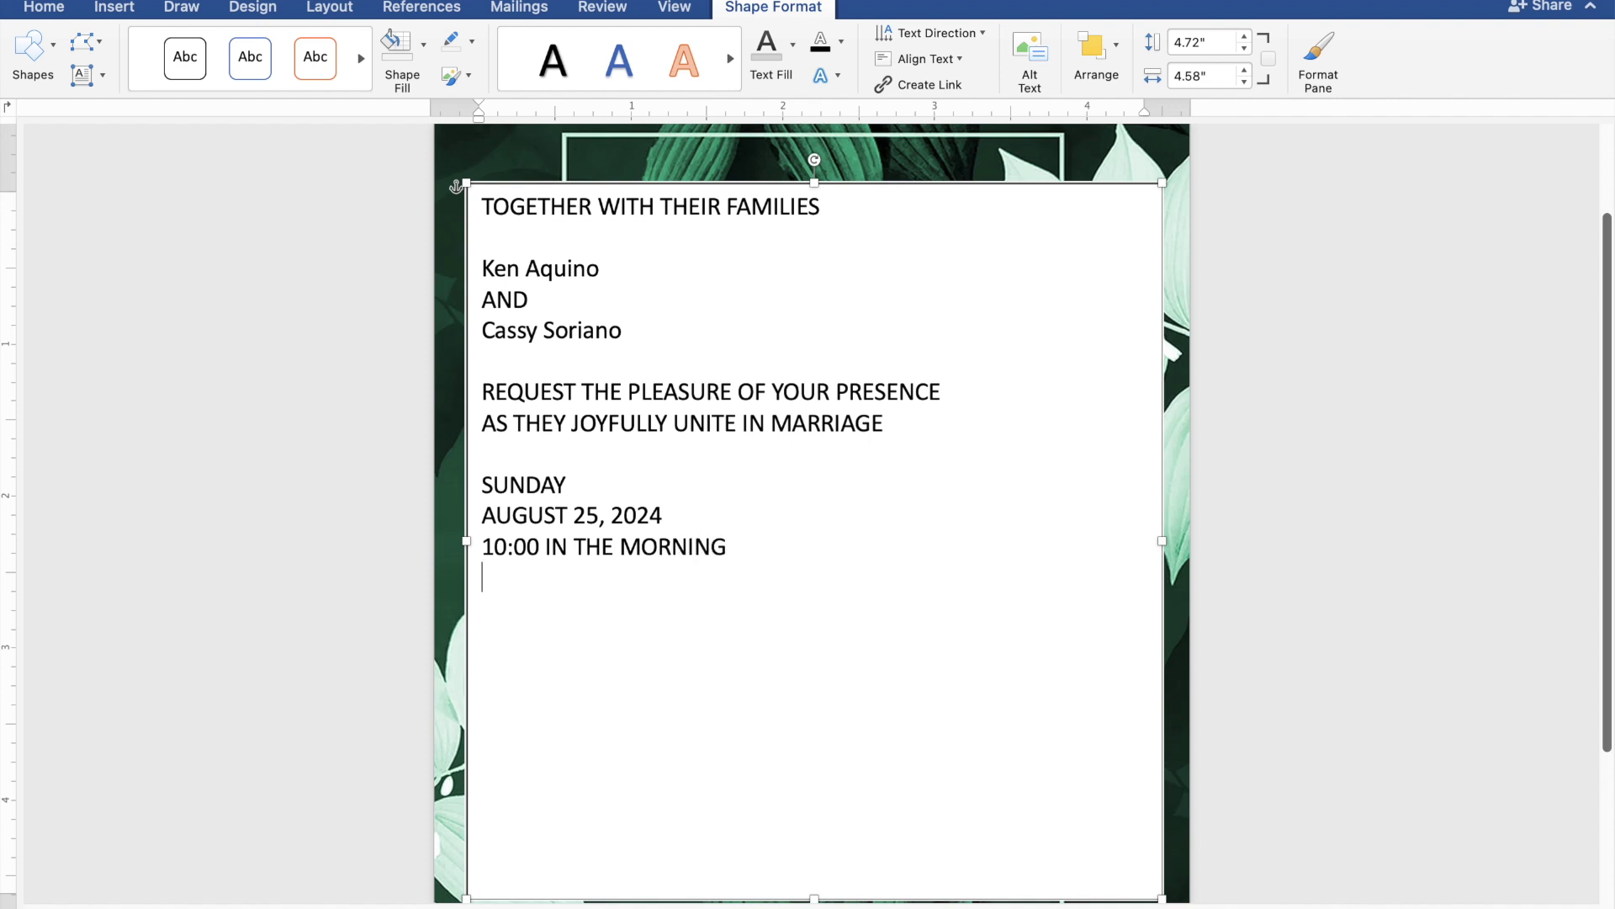
text(ST.)
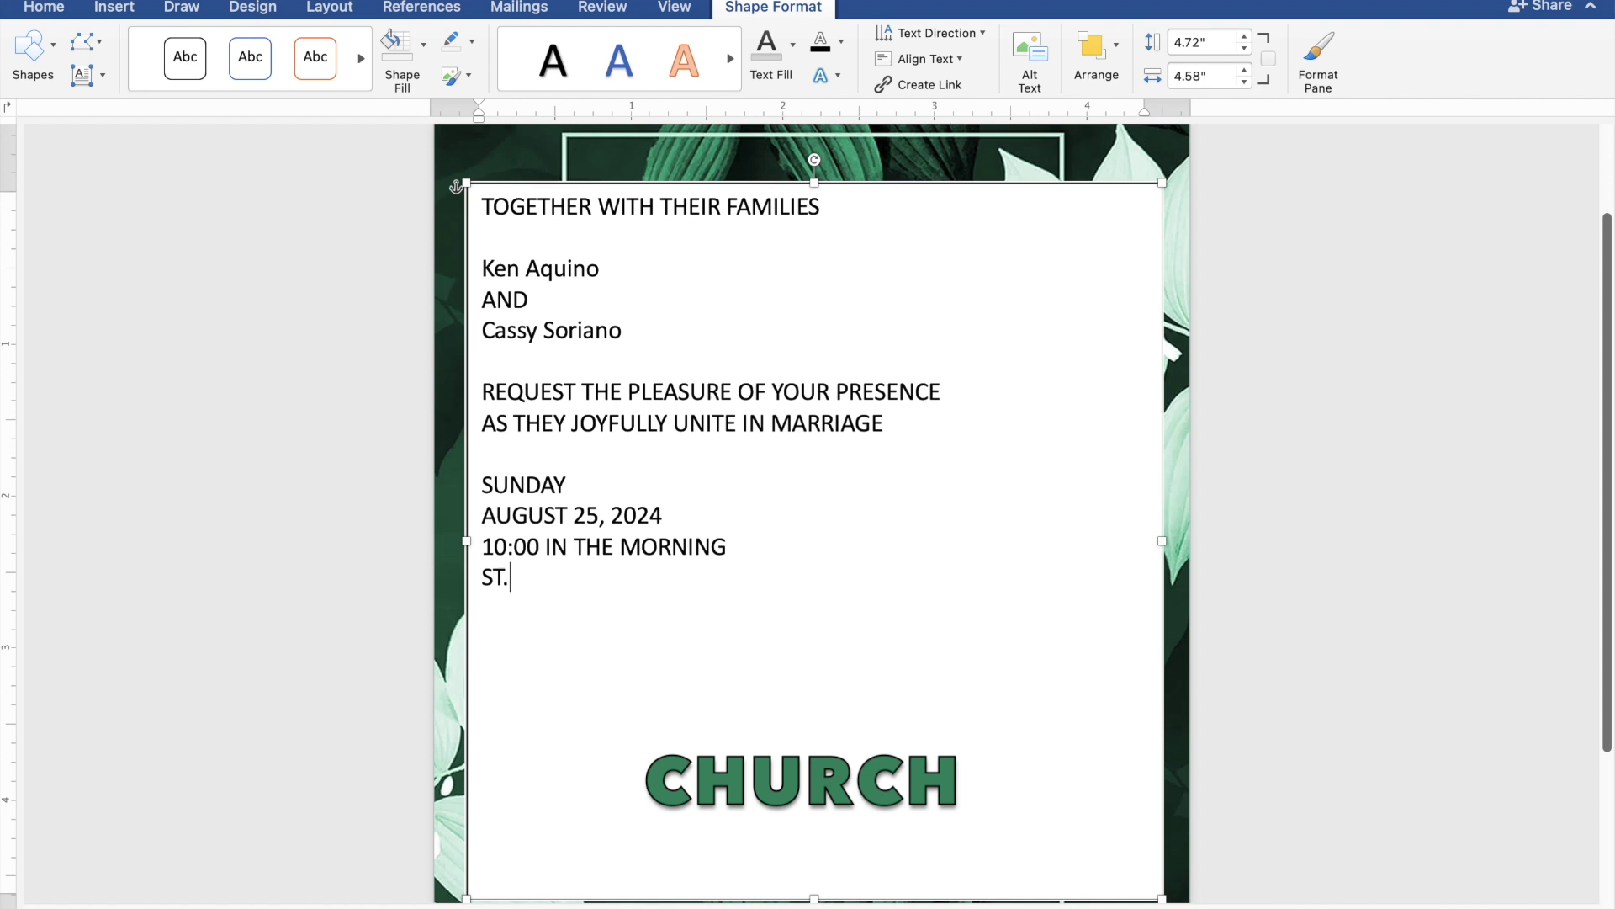
text( THOMAS )
text(AQU)
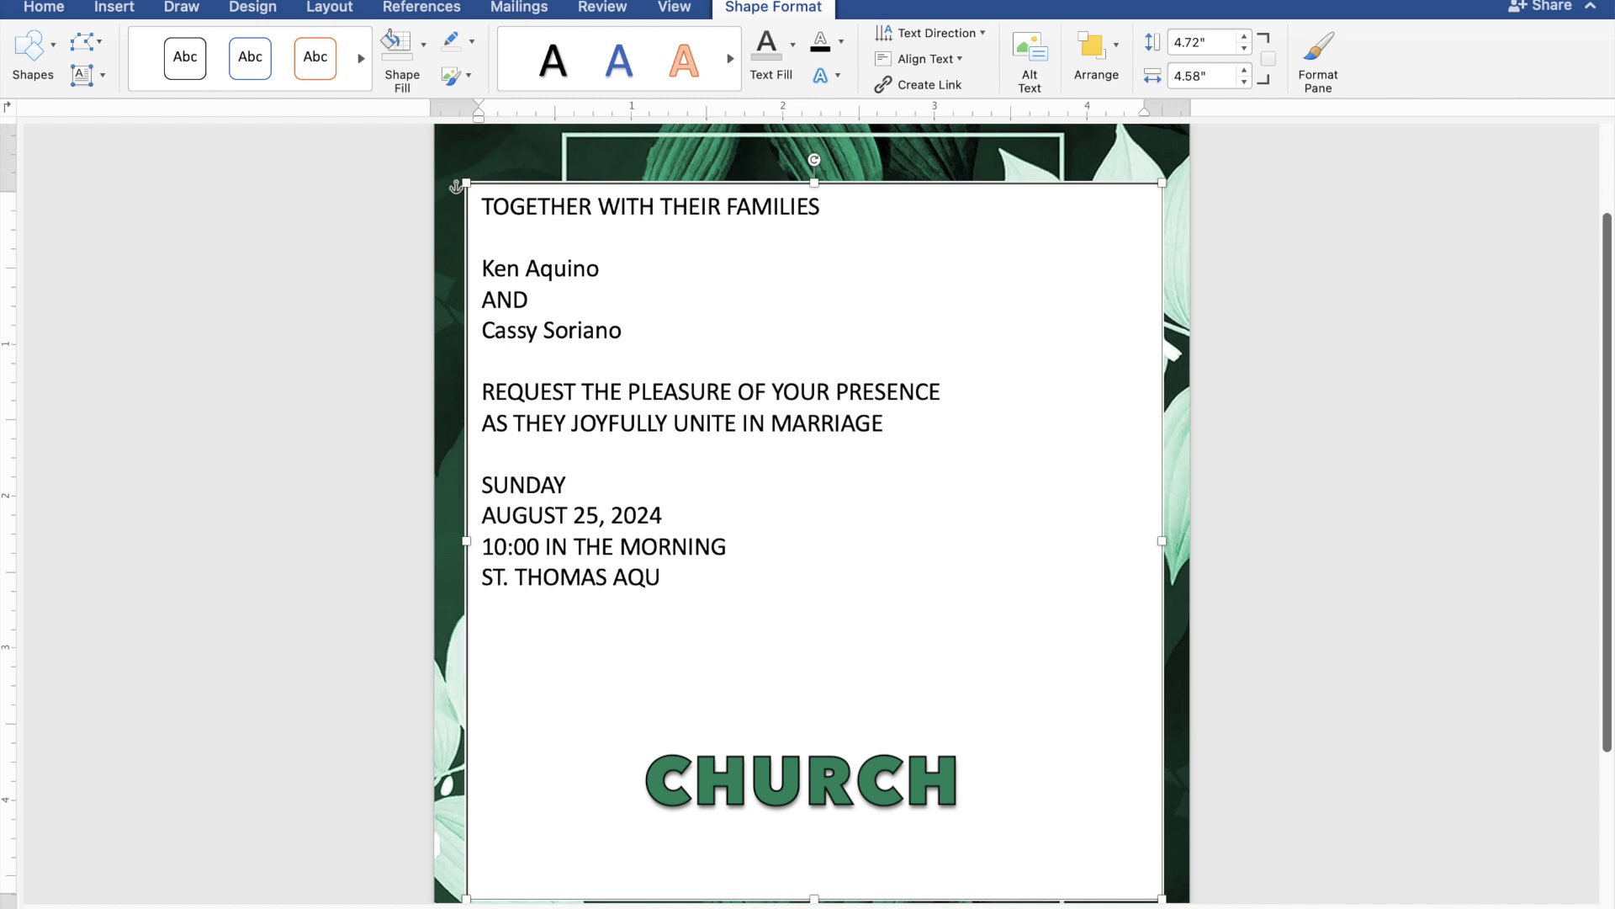
text(INAS PARISH)
key(Return)
text(MANGALDAN, )
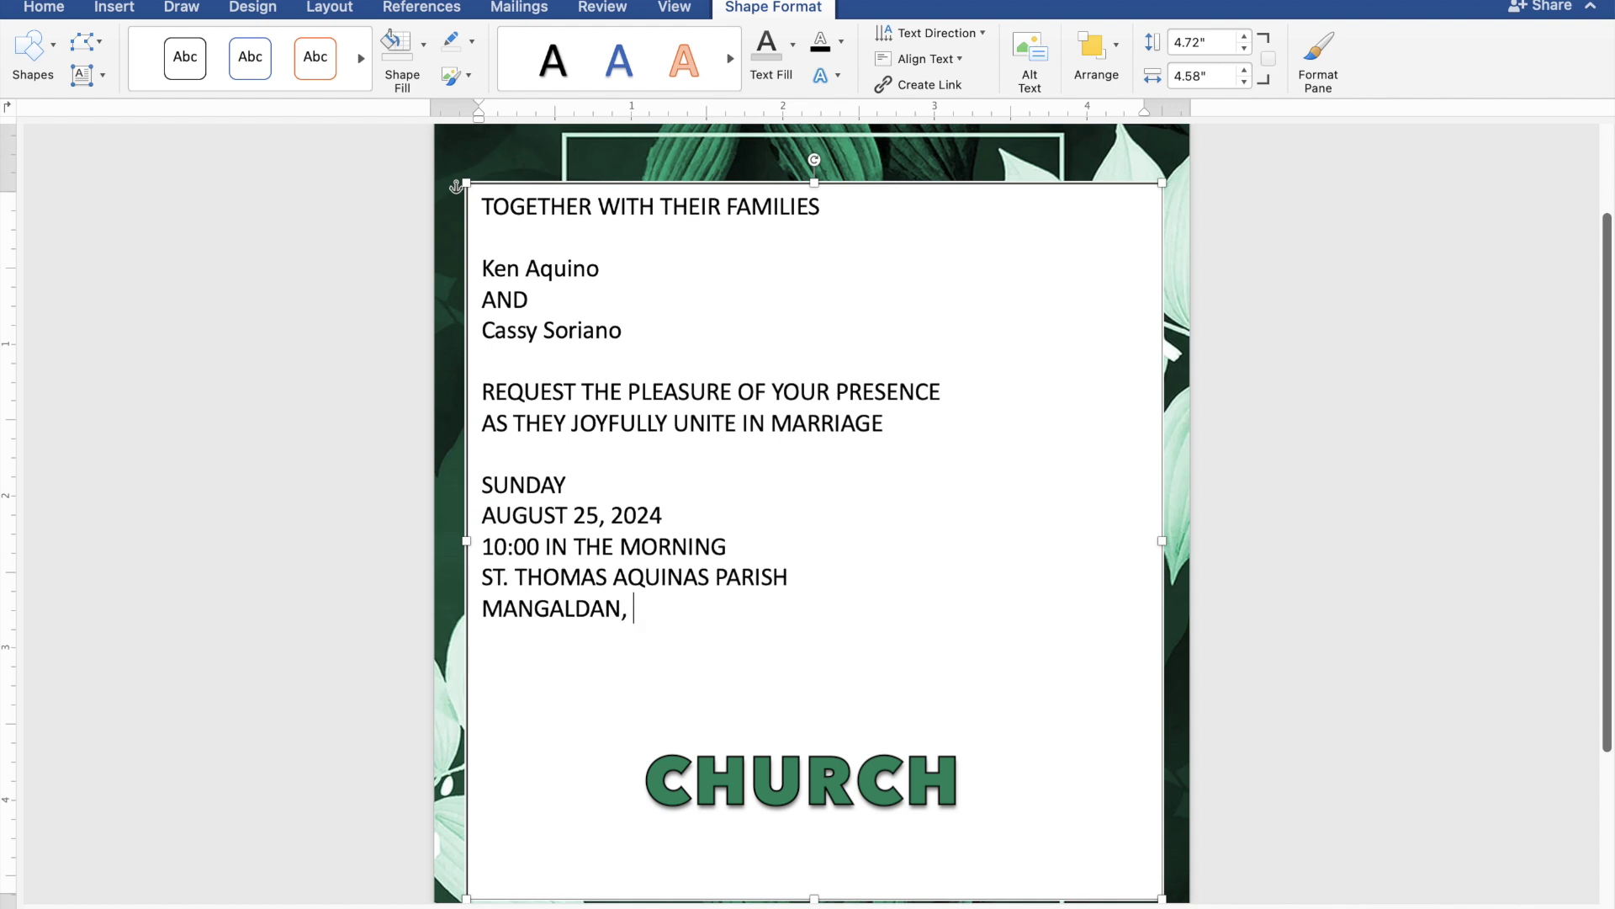
text(PANGASINAN)
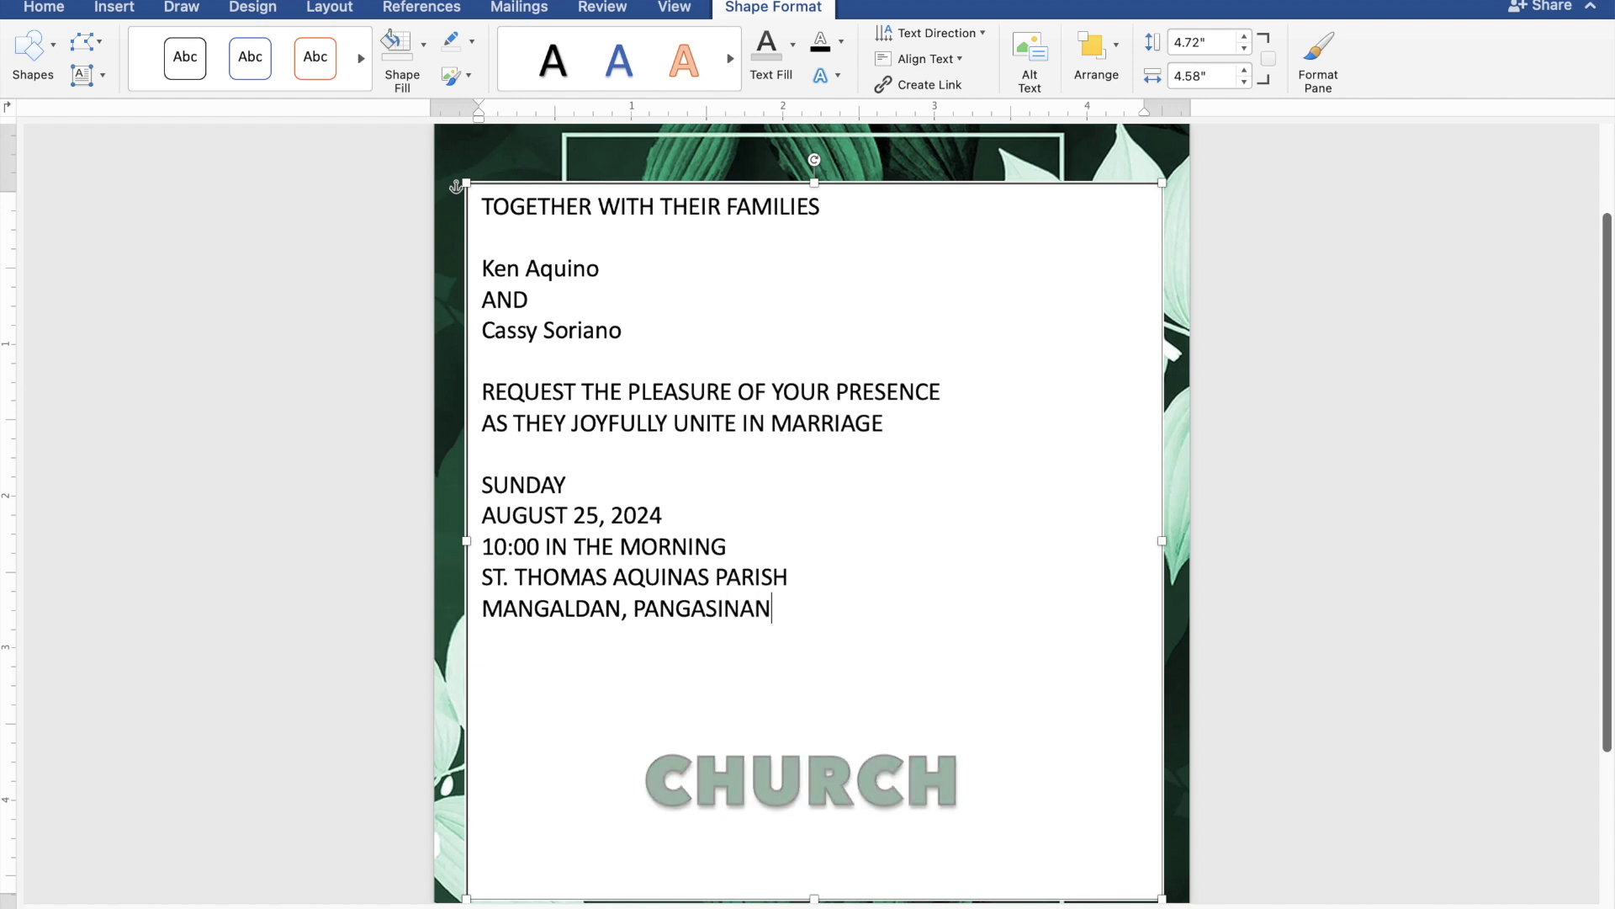
key(Return)
key(Return)
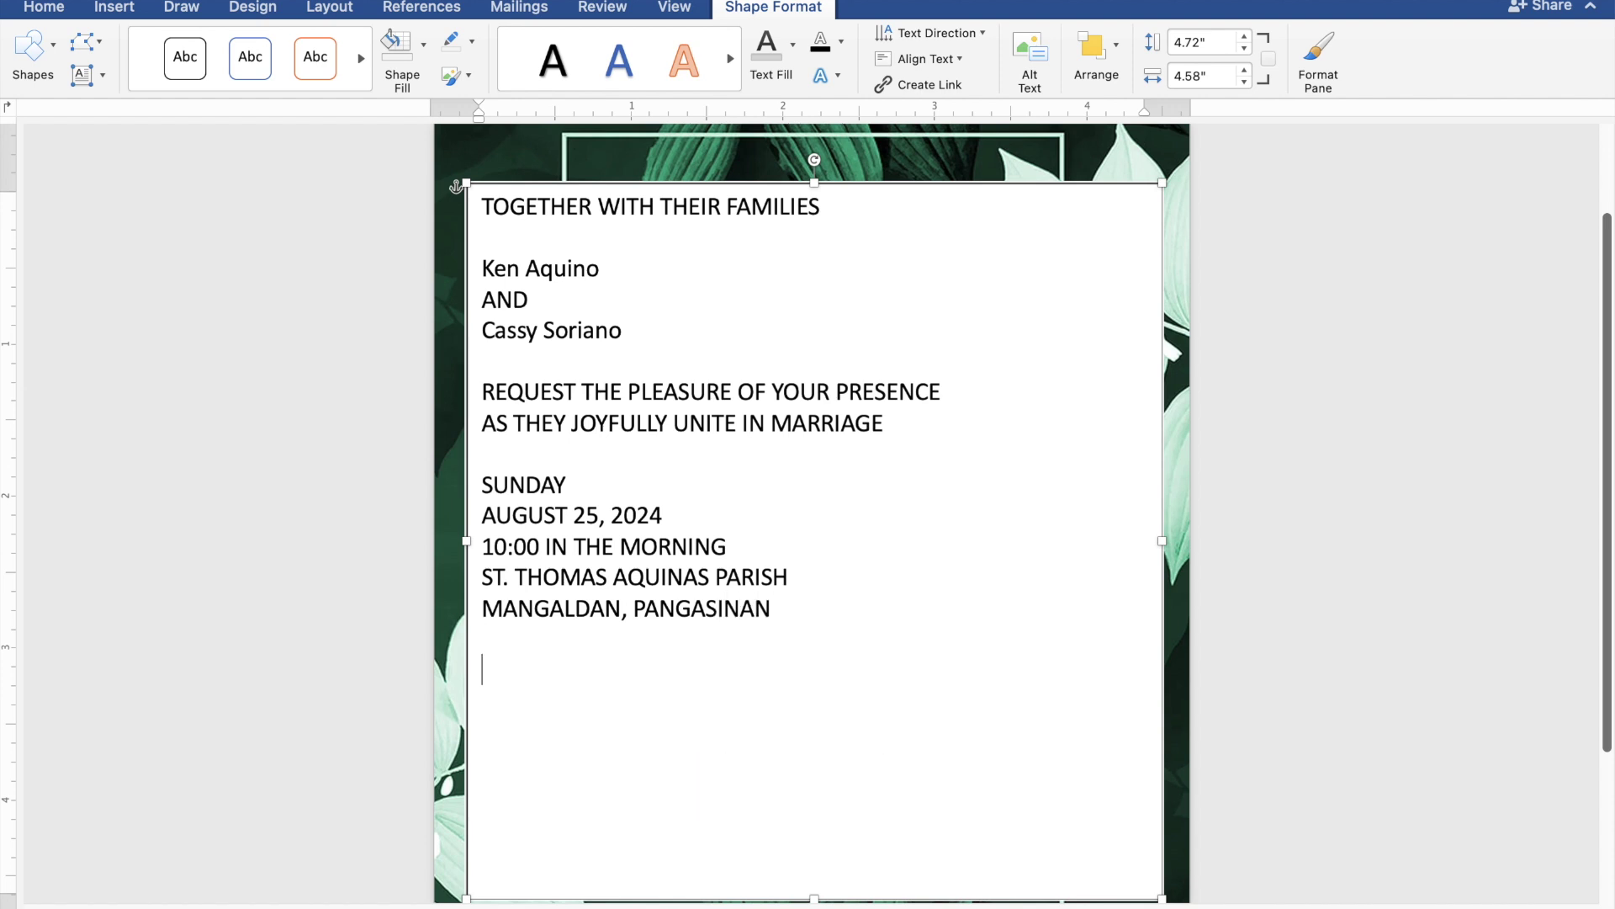
text(Rec)
text(eption to )
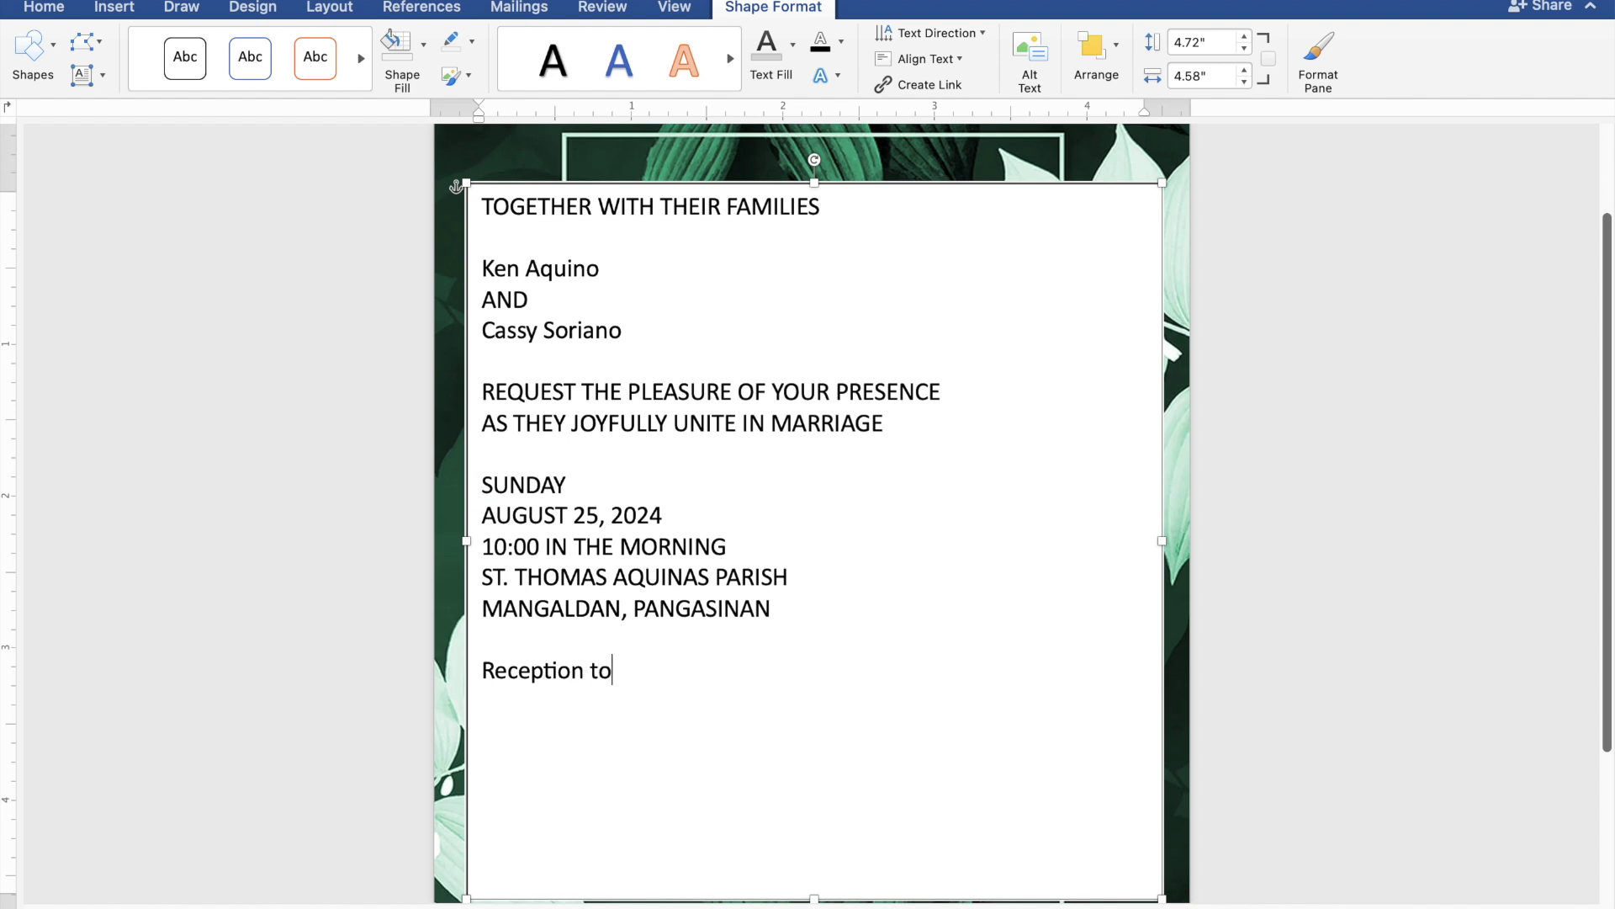
text(follow)
Give the text box no fill and no outline, and colour all its wording very light grey
mouse_move(699, 689)
mouse_down()
mouse_move(528, 408)
mouse_move(486, 221)
mouse_up()
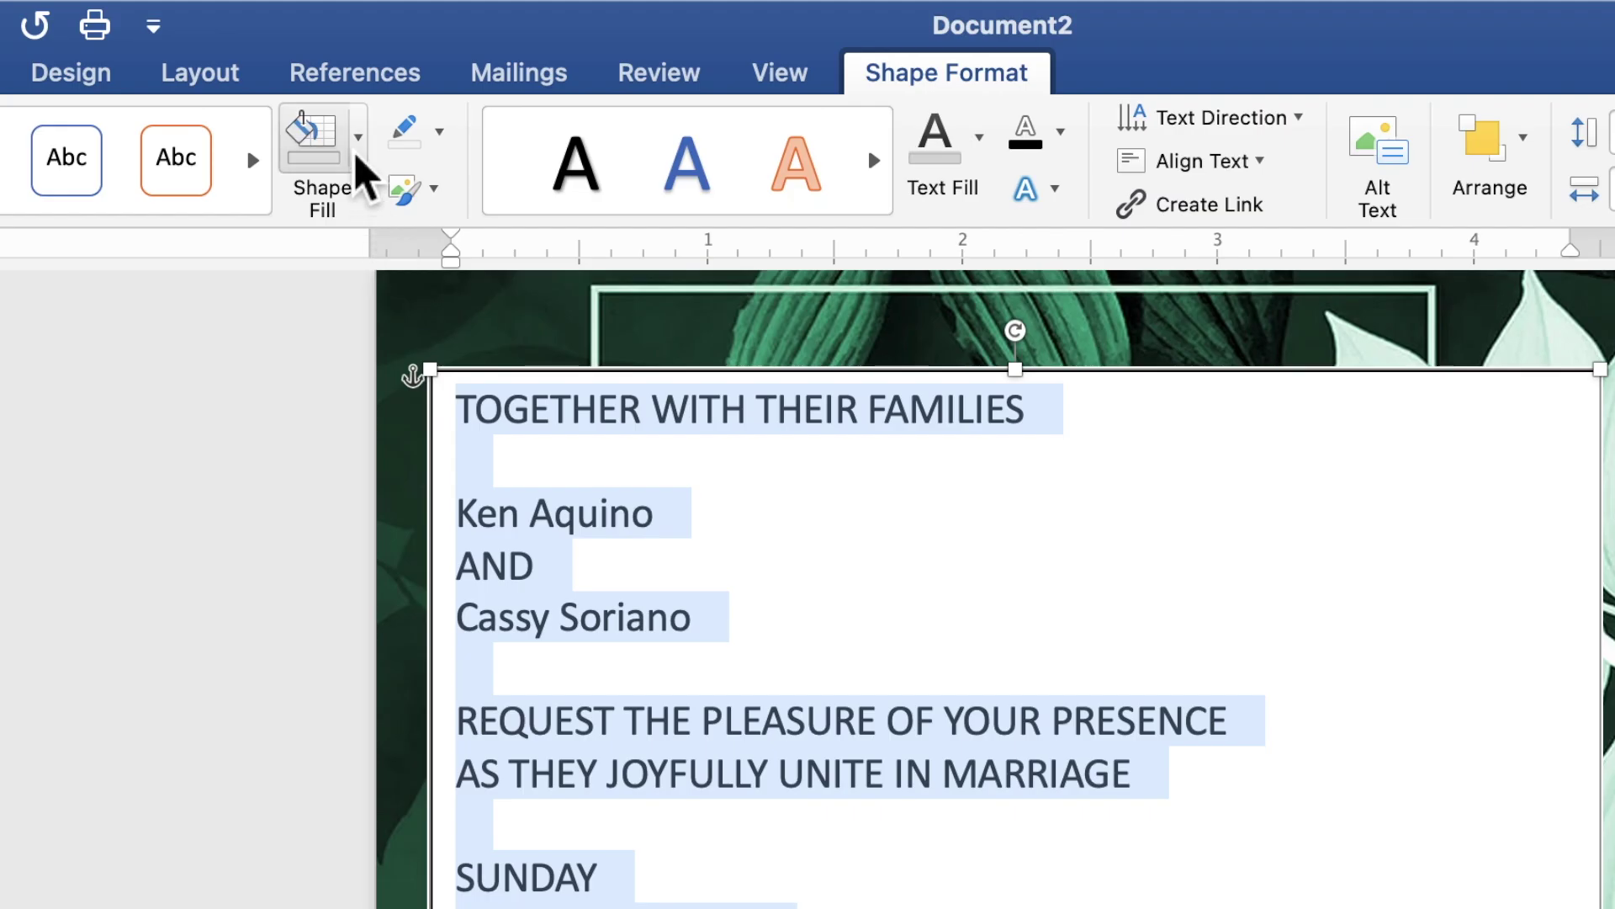
click(362, 151)
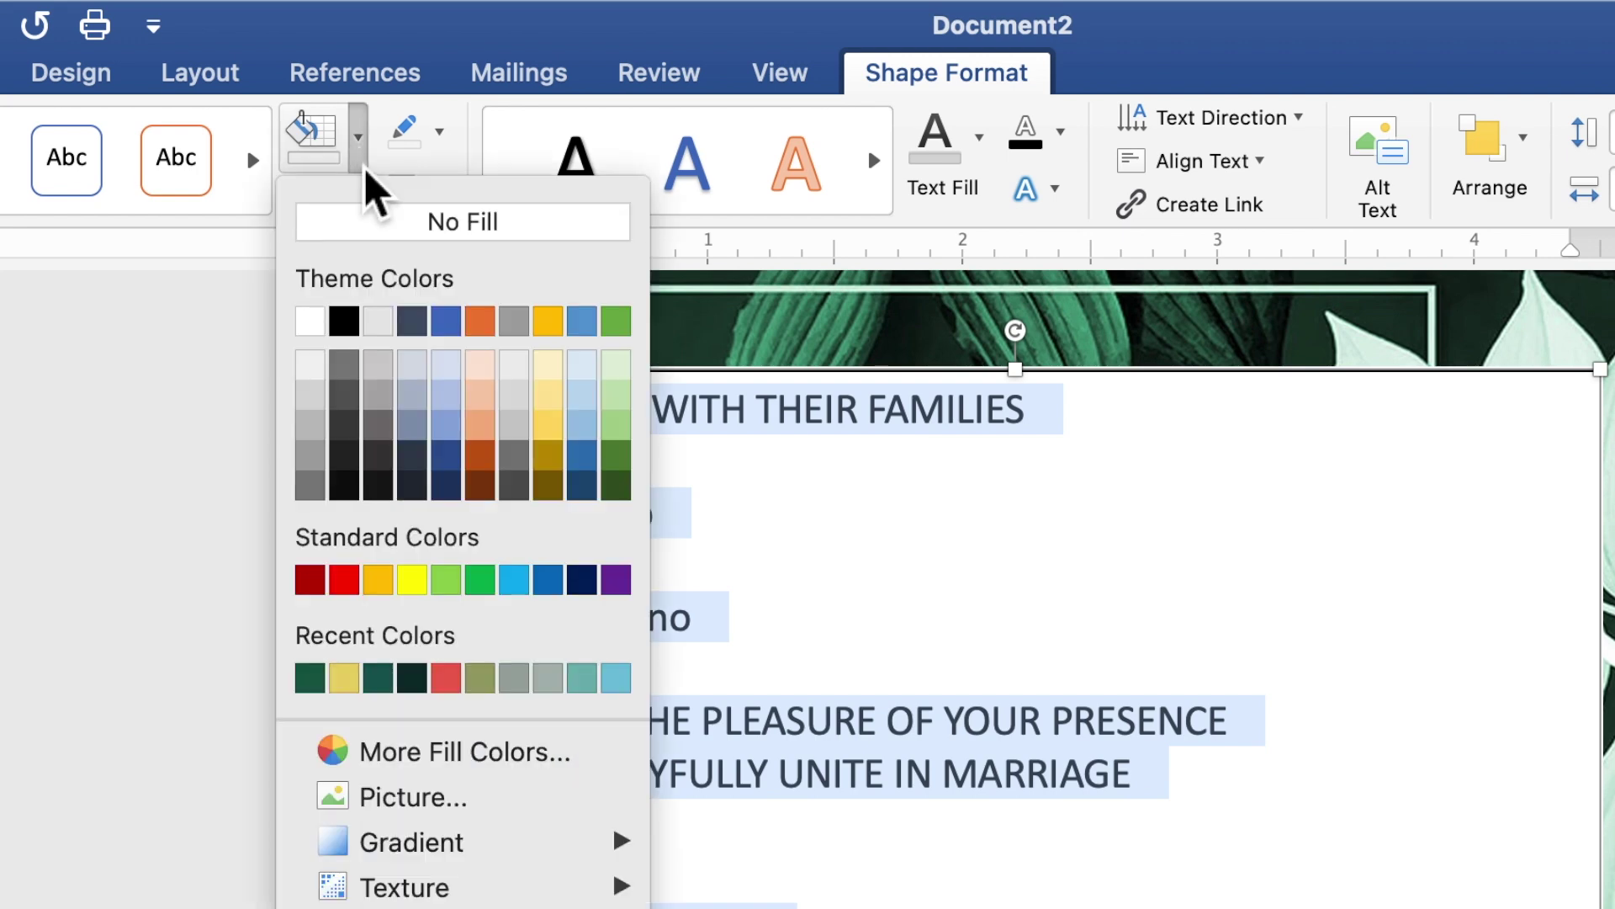
click(383, 249)
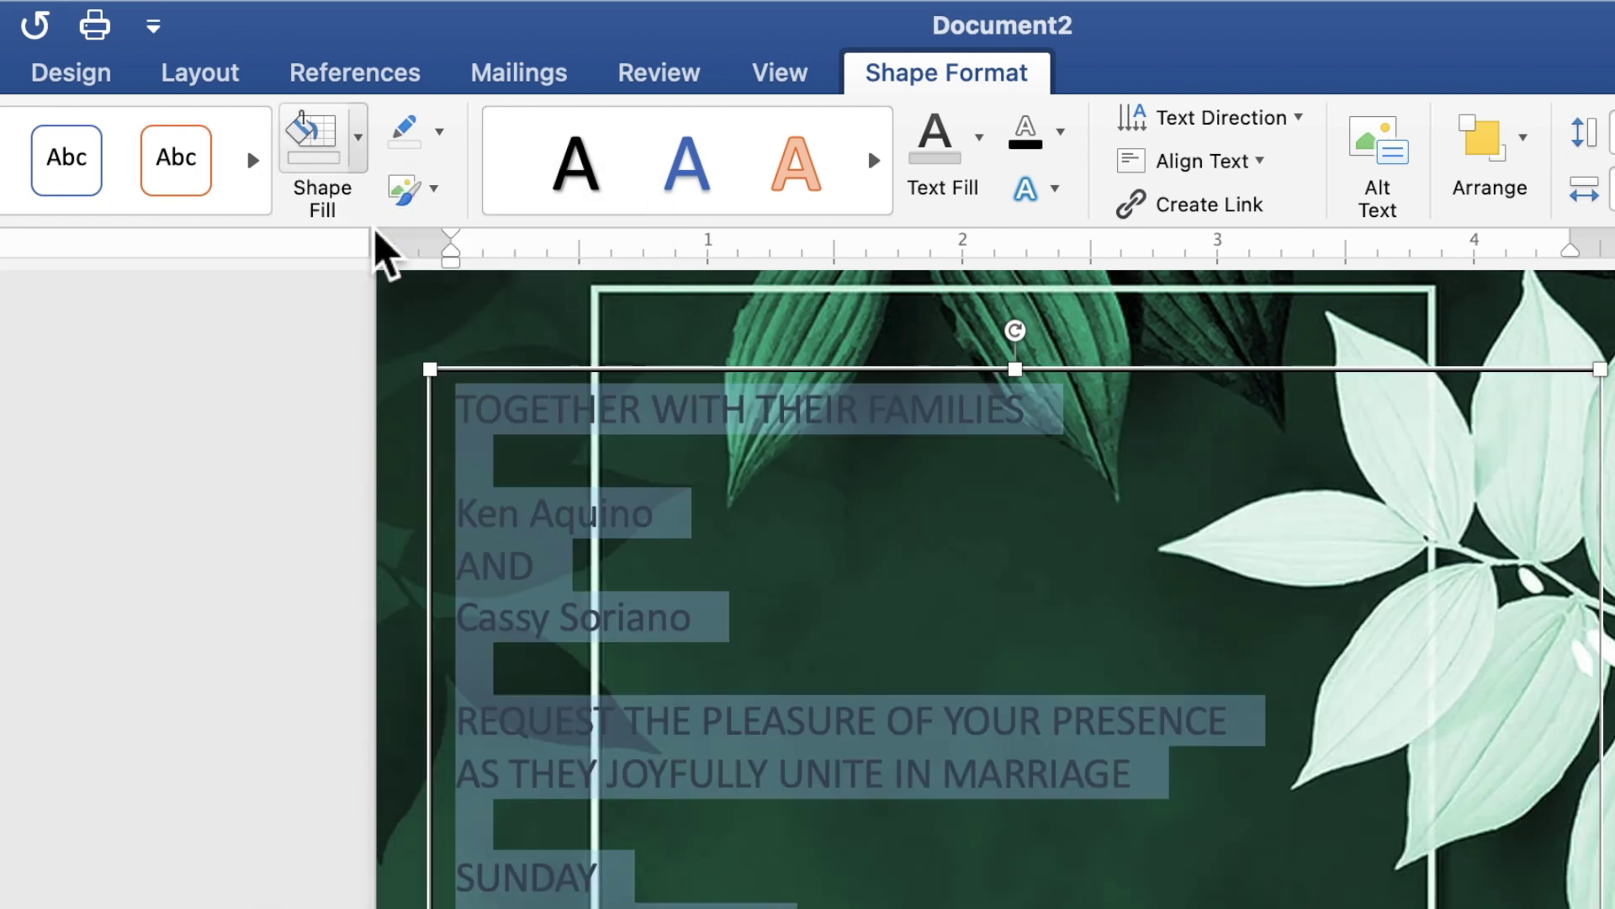
click(448, 146)
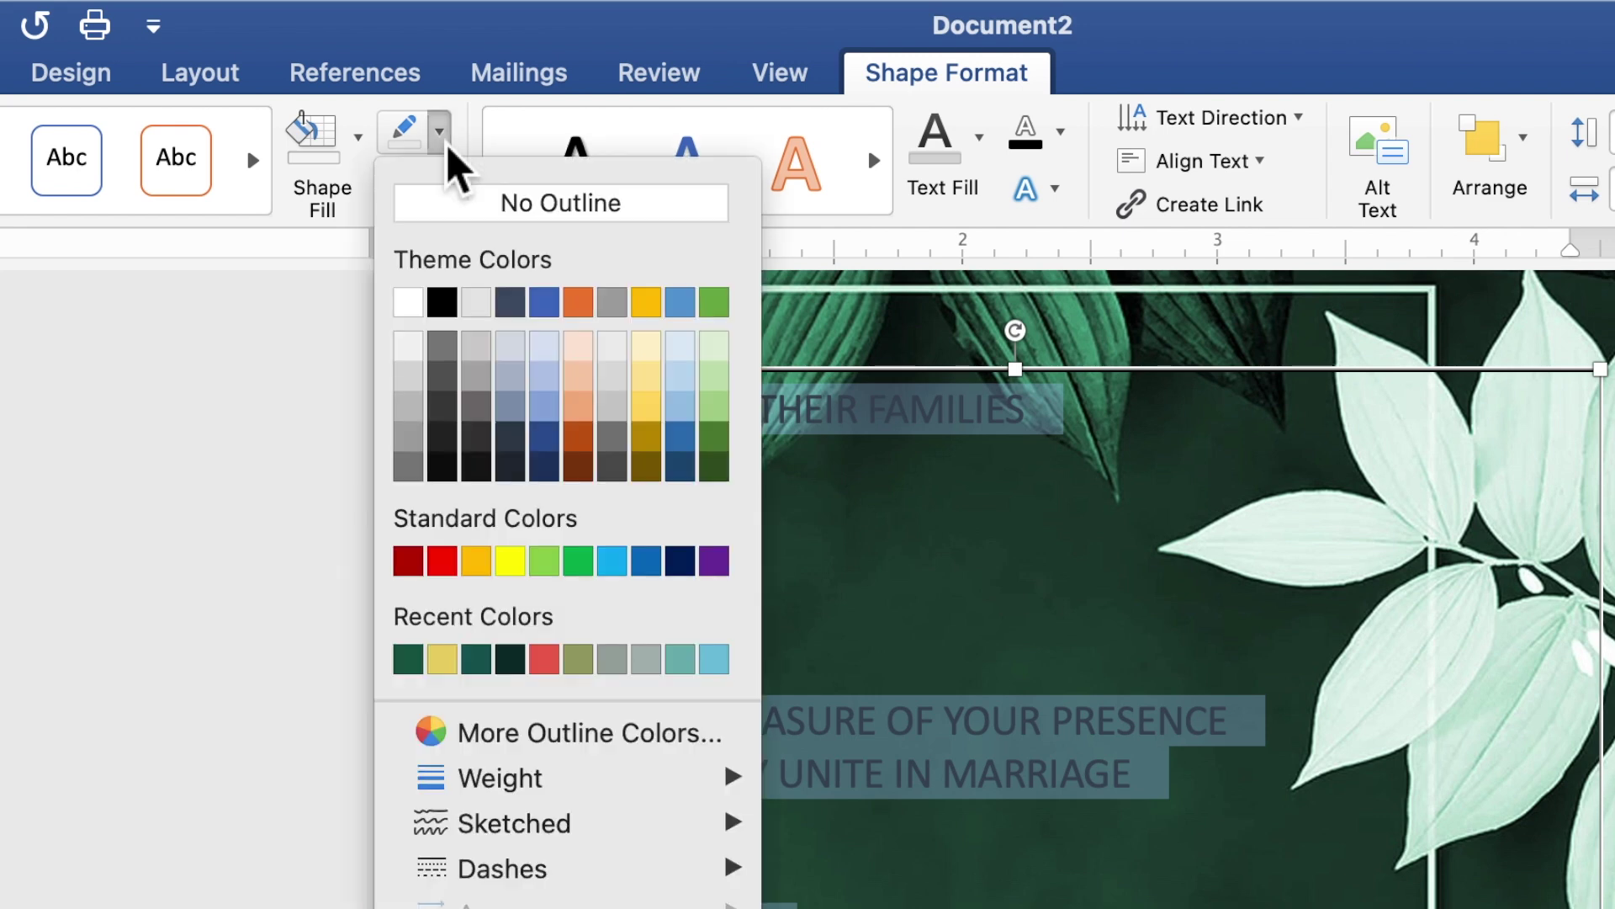
click(475, 207)
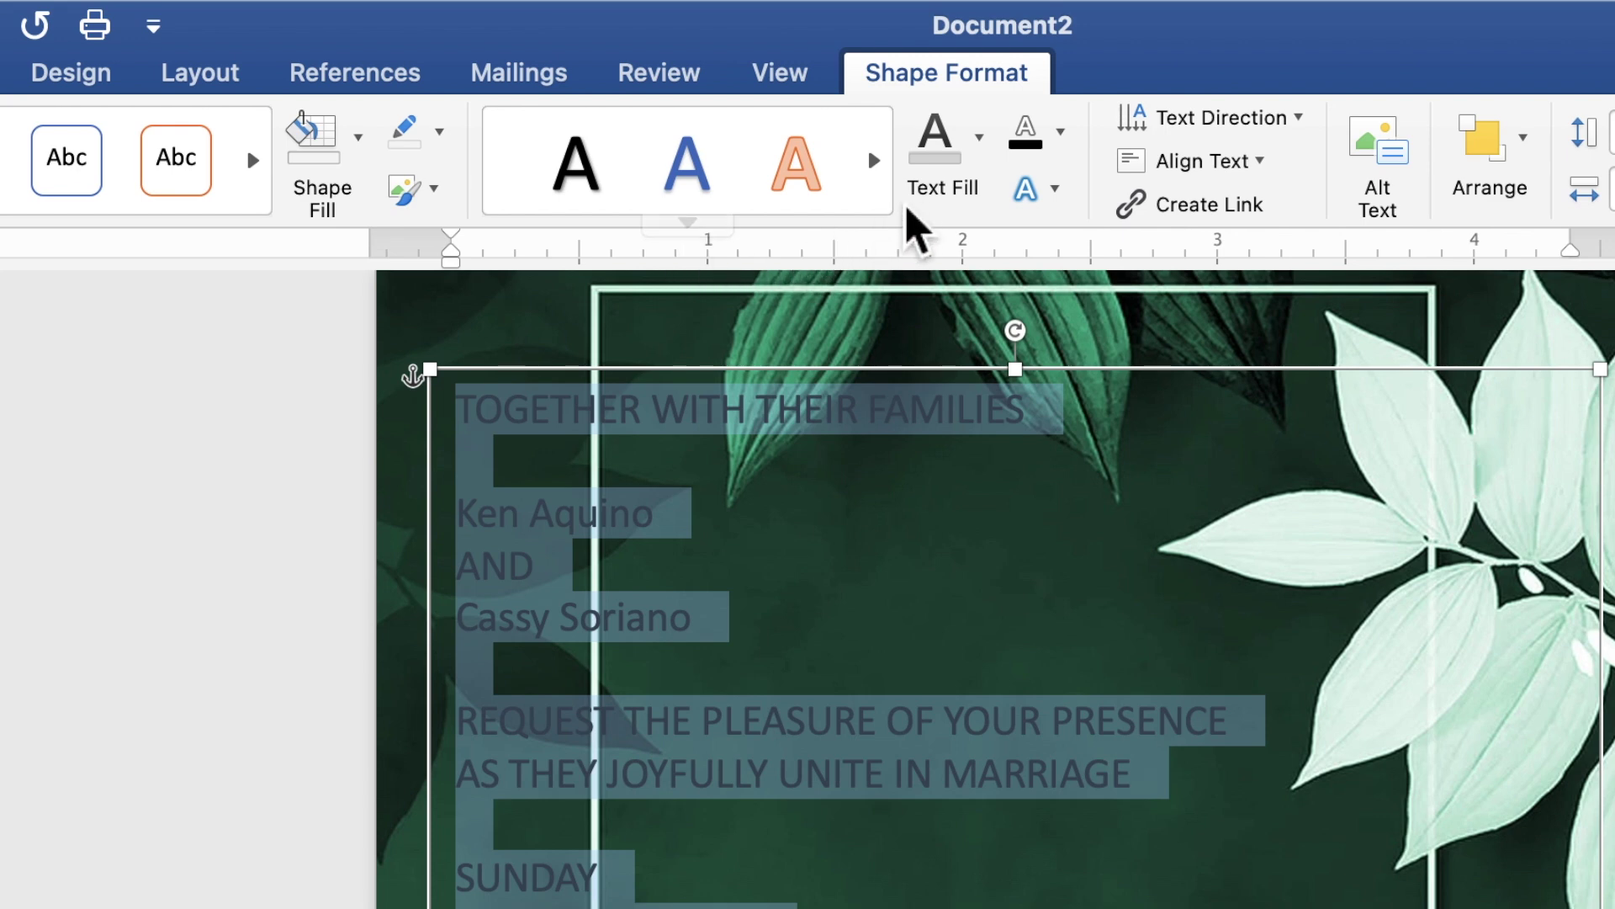
click(981, 151)
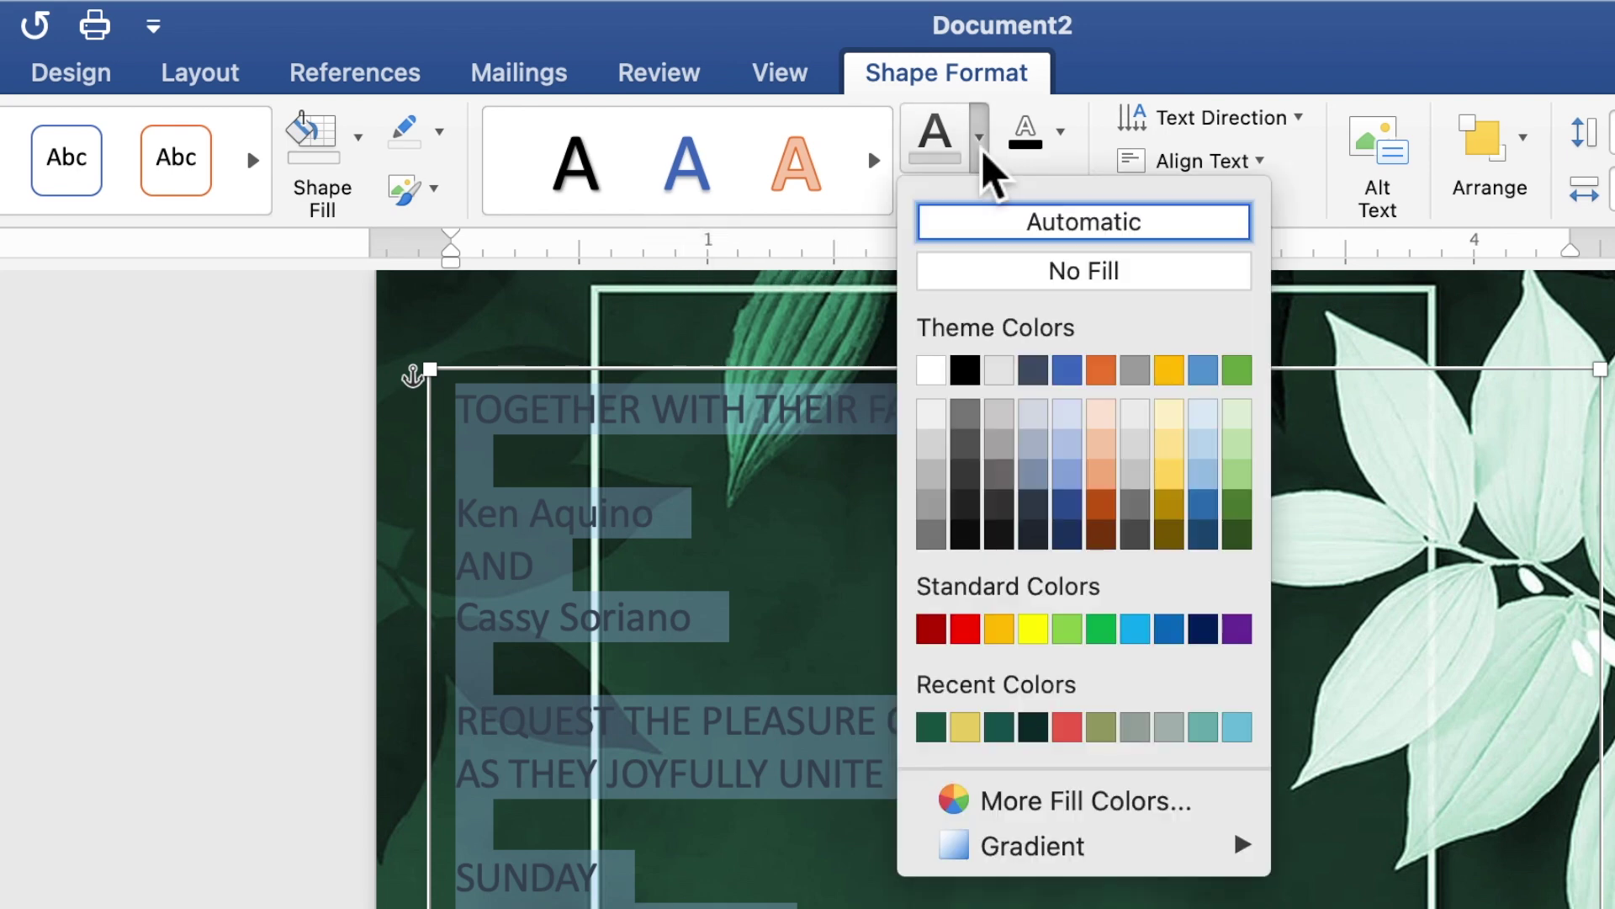
click(931, 443)
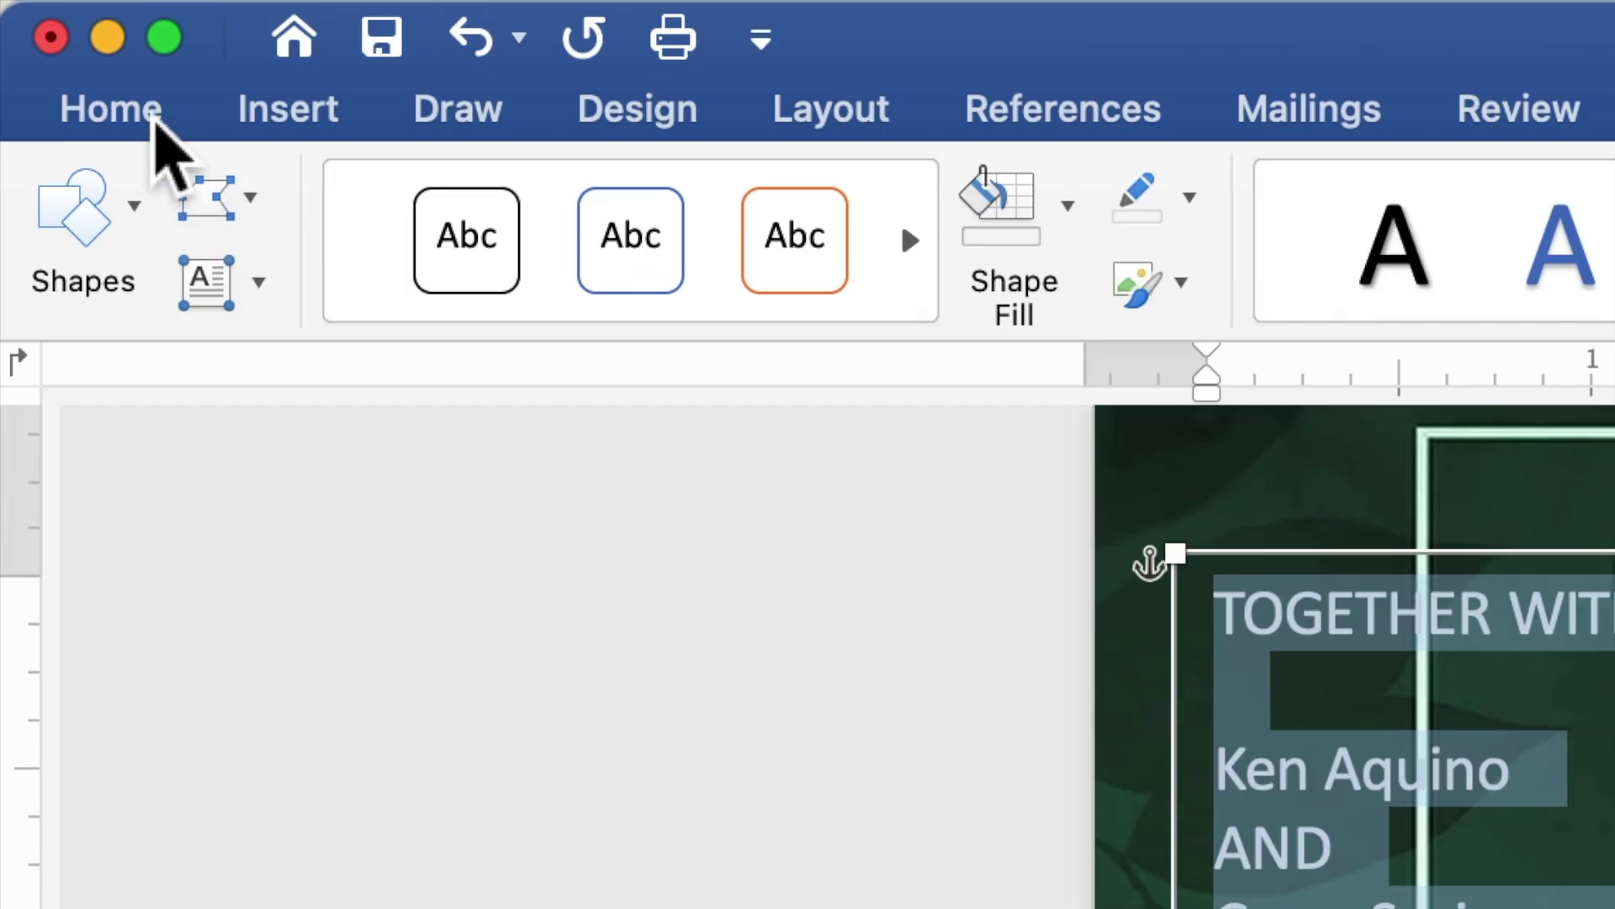
Format all the invitation wording as Times New Roman 10 pt, centred
click(153, 119)
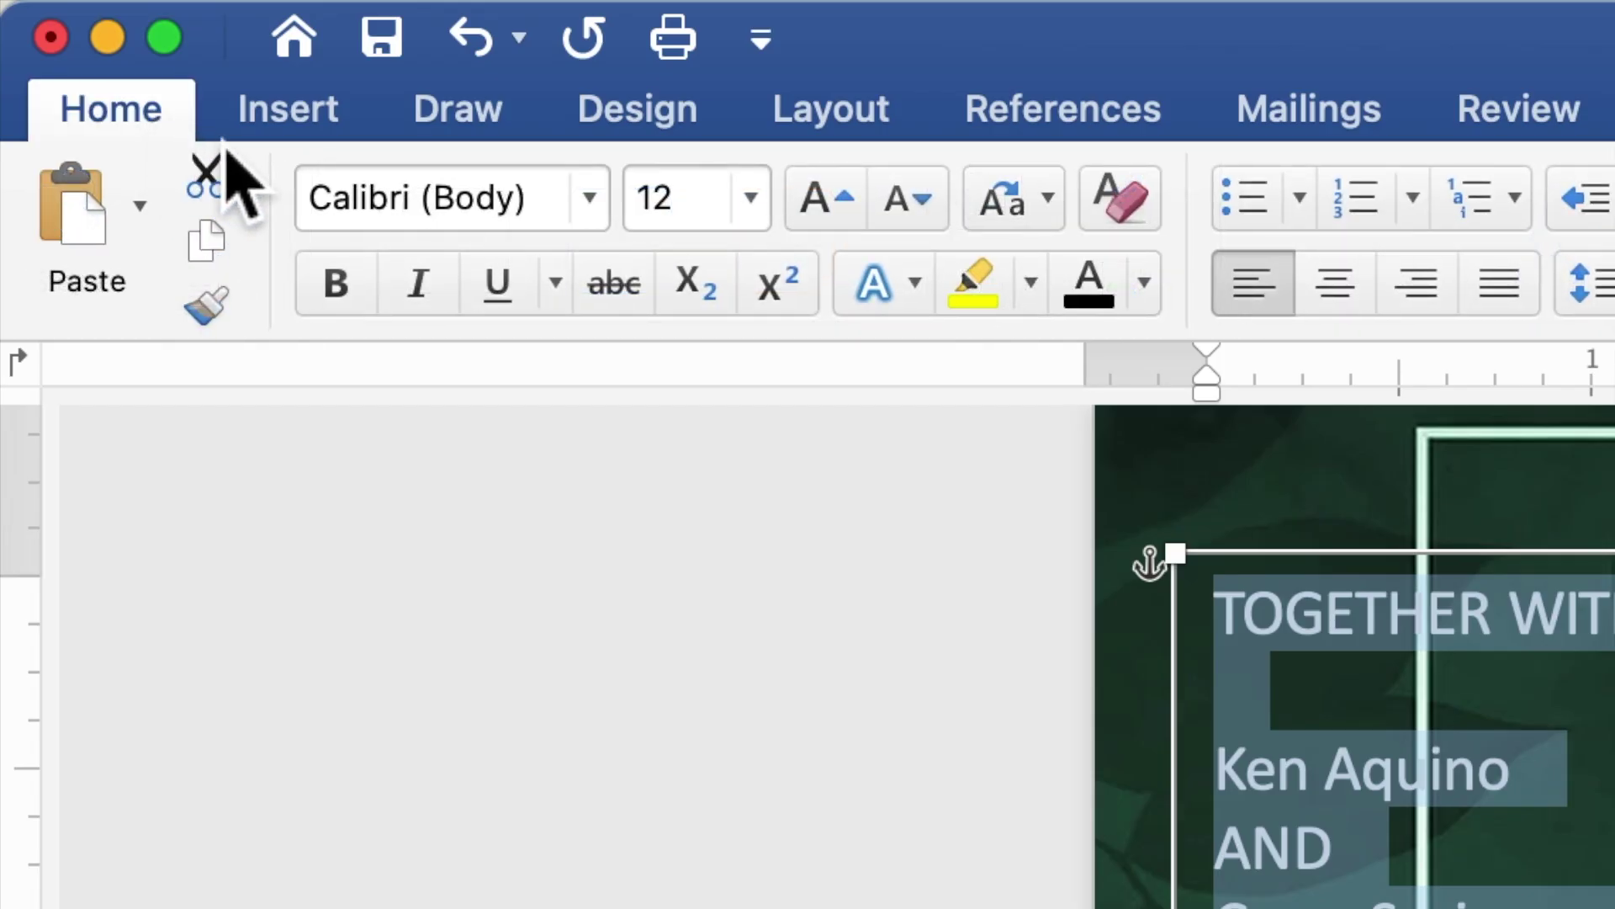
click(590, 198)
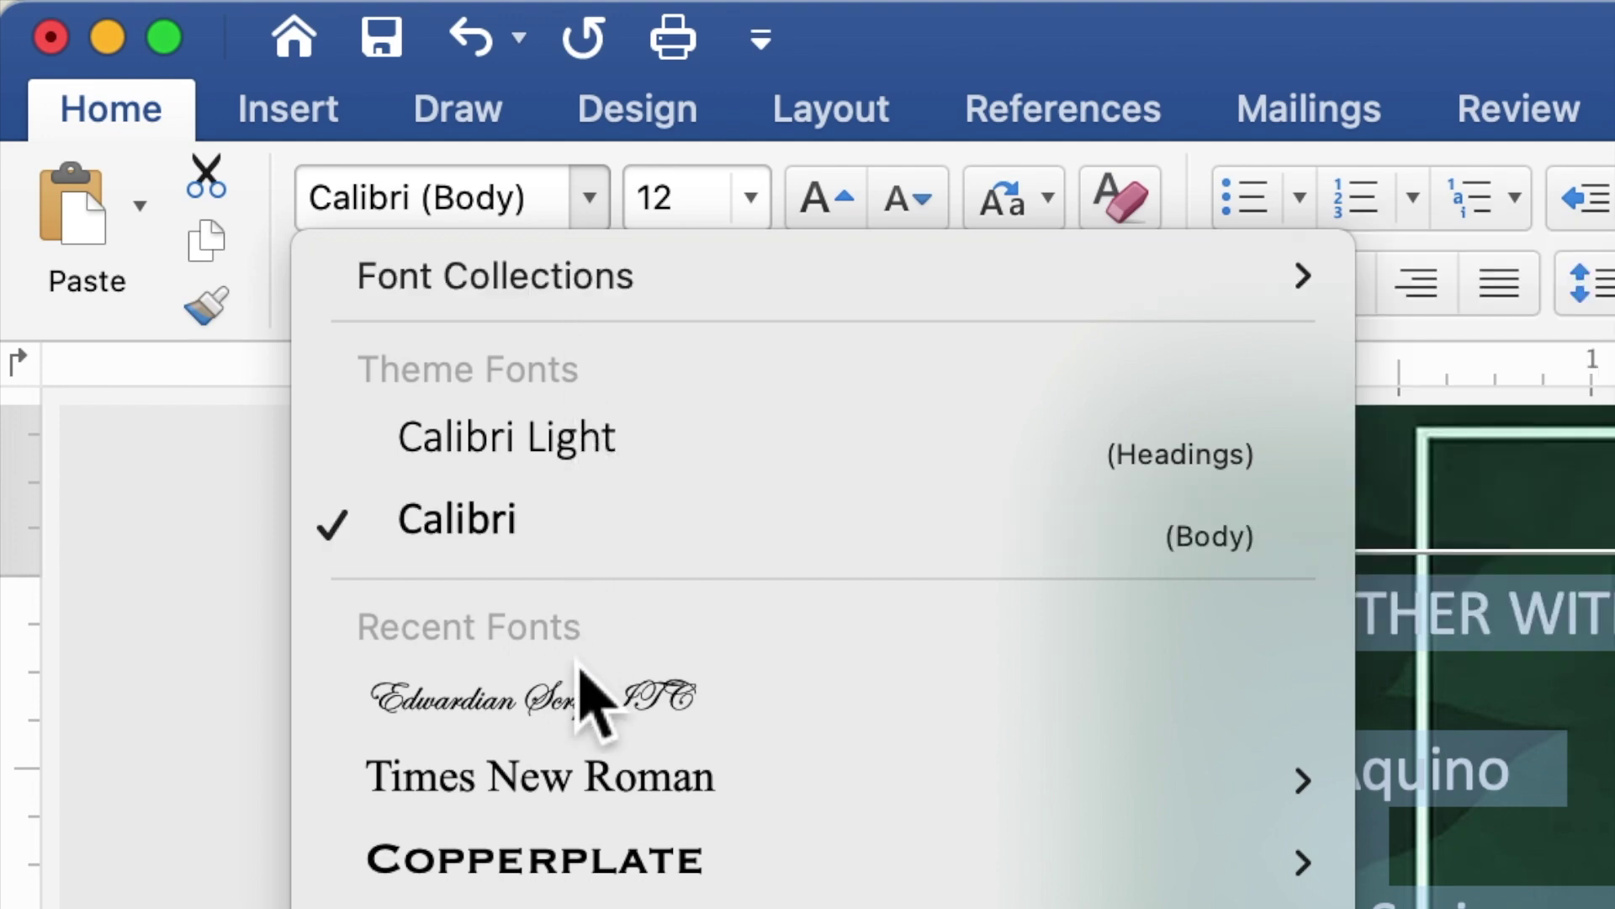
key(Escape)
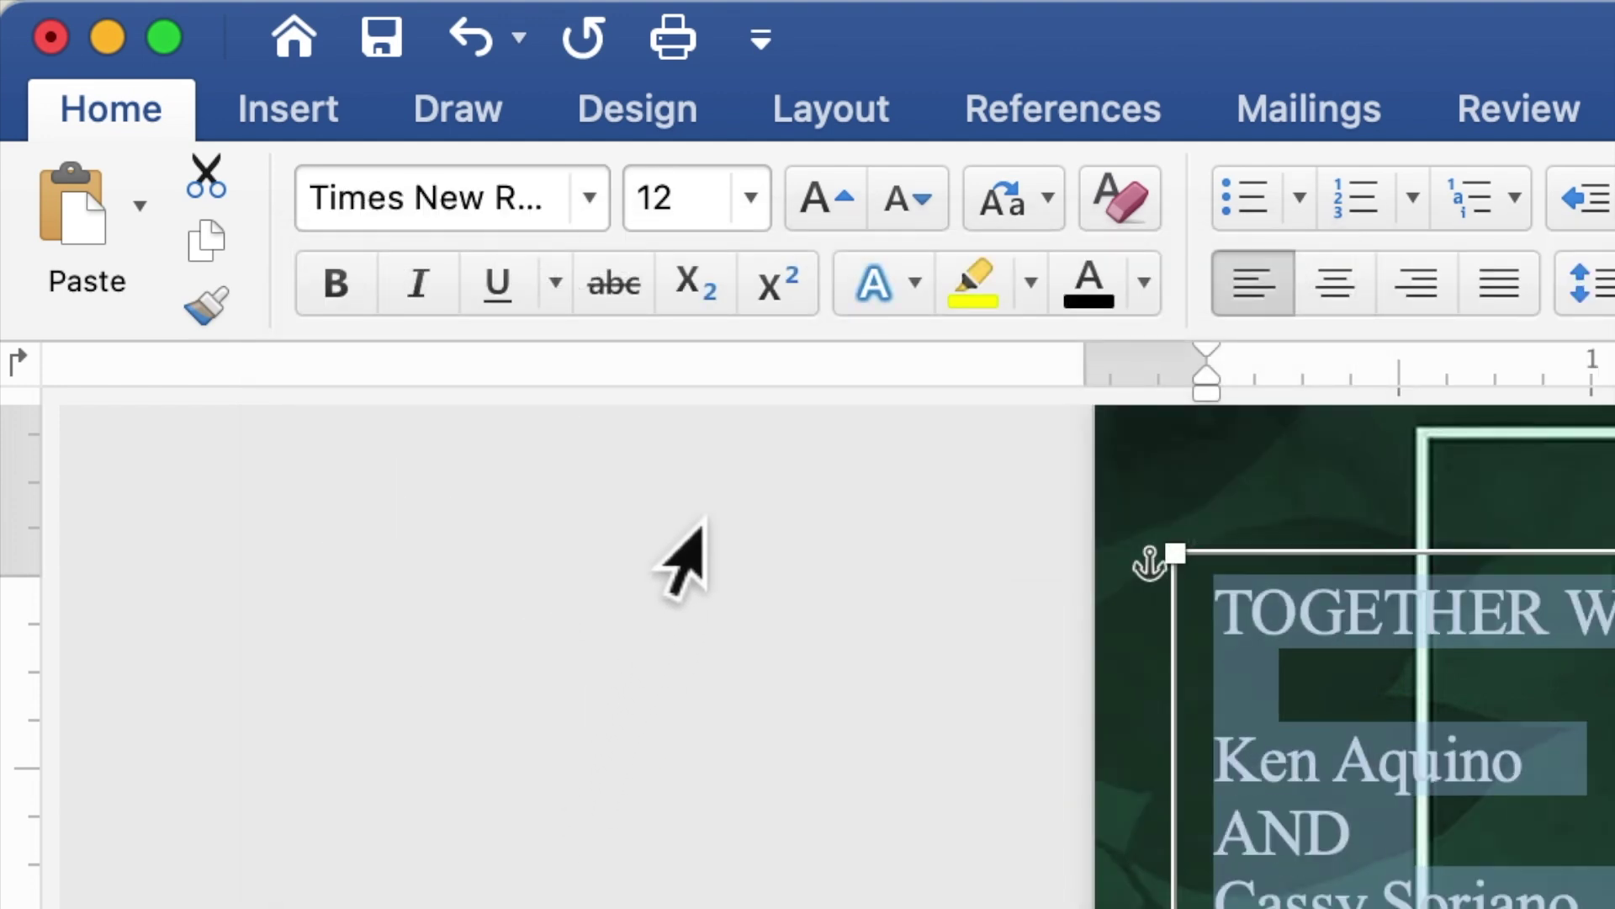
click(678, 198)
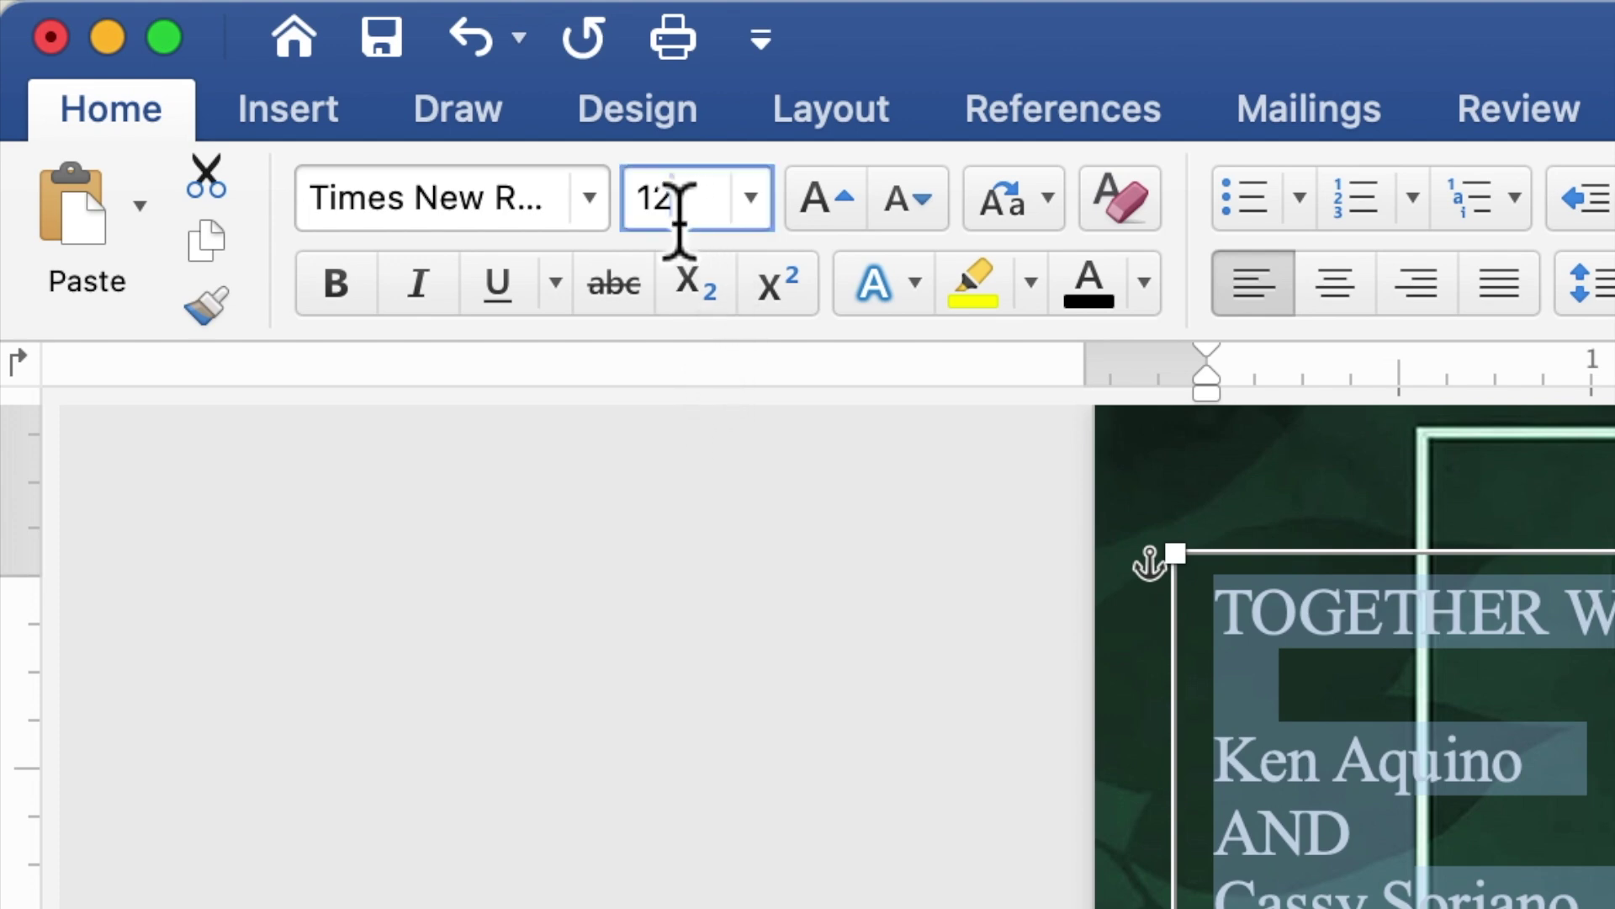
double_click(632, 221)
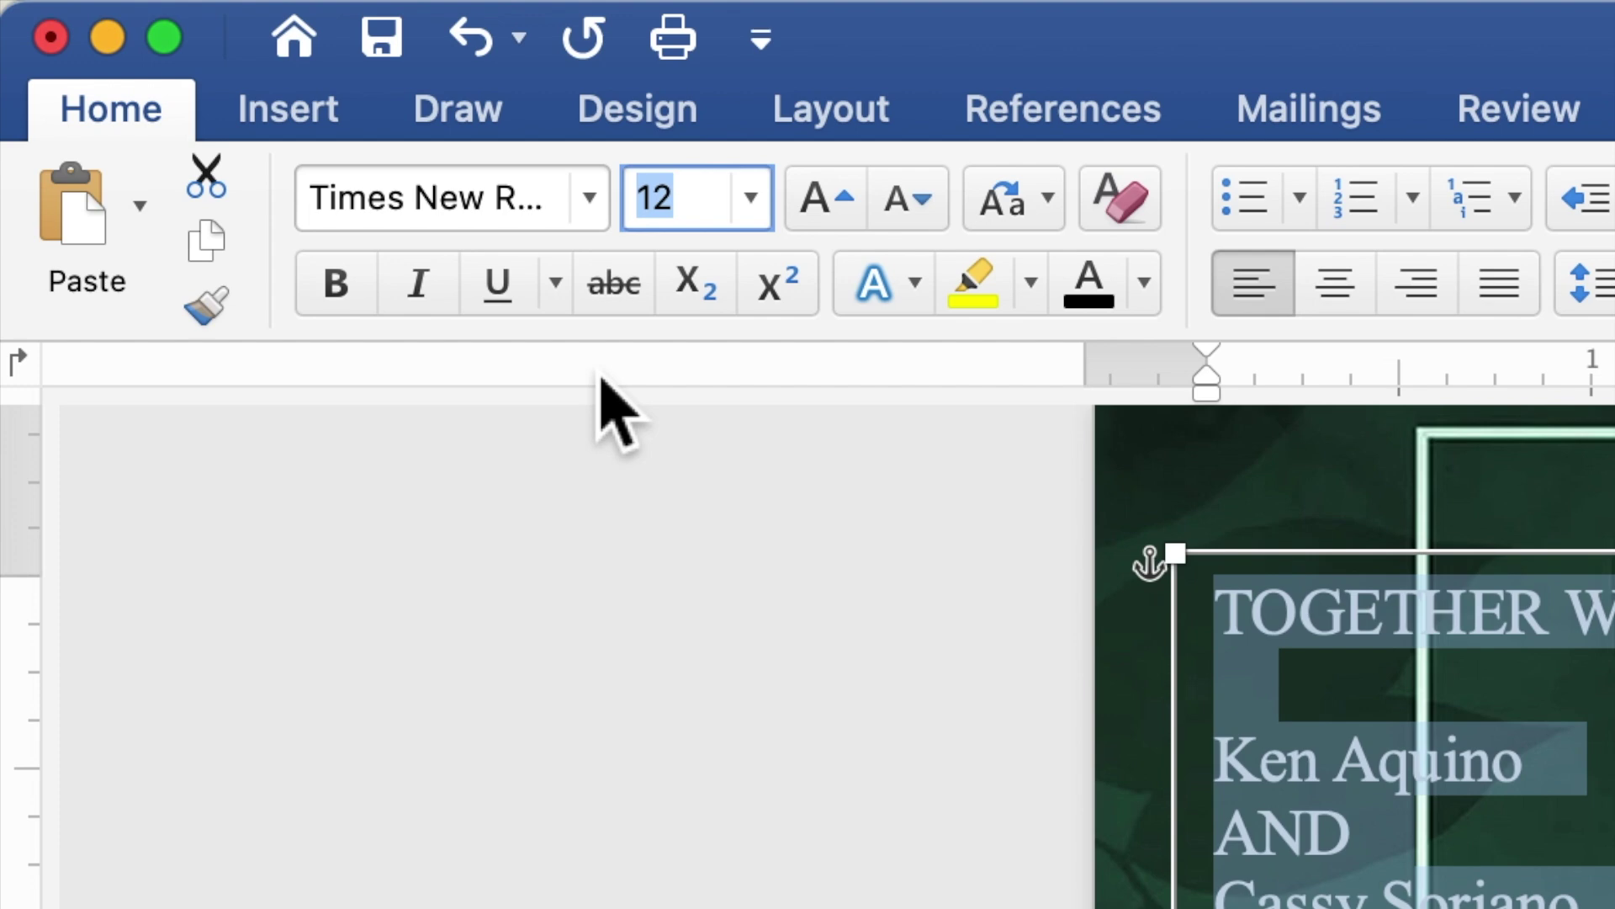
text(10)
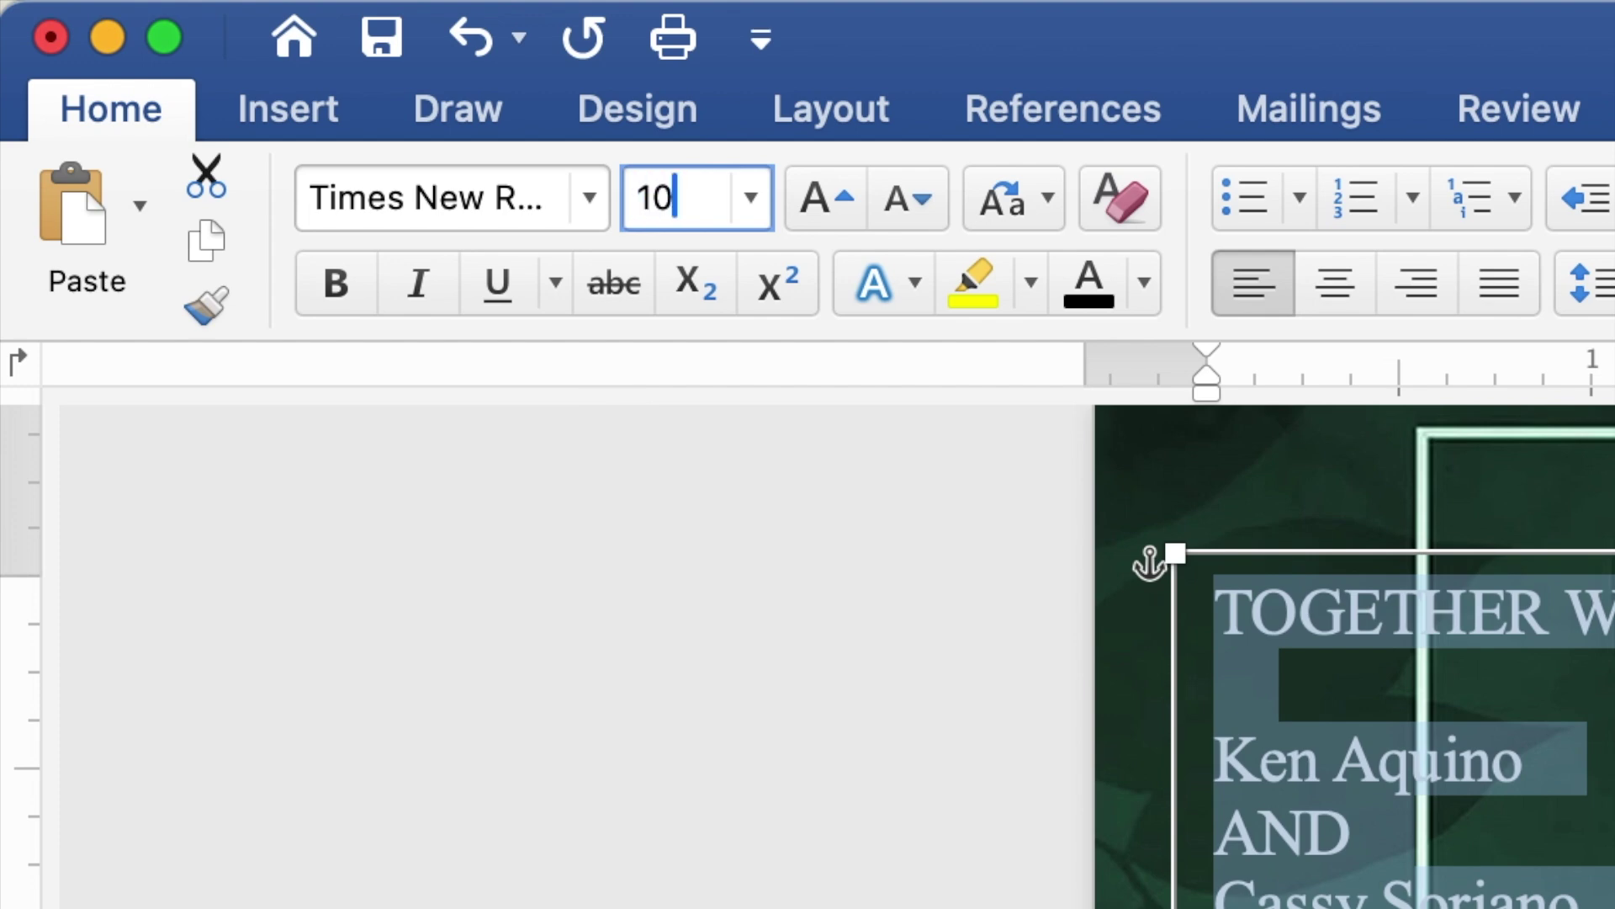
key(Return)
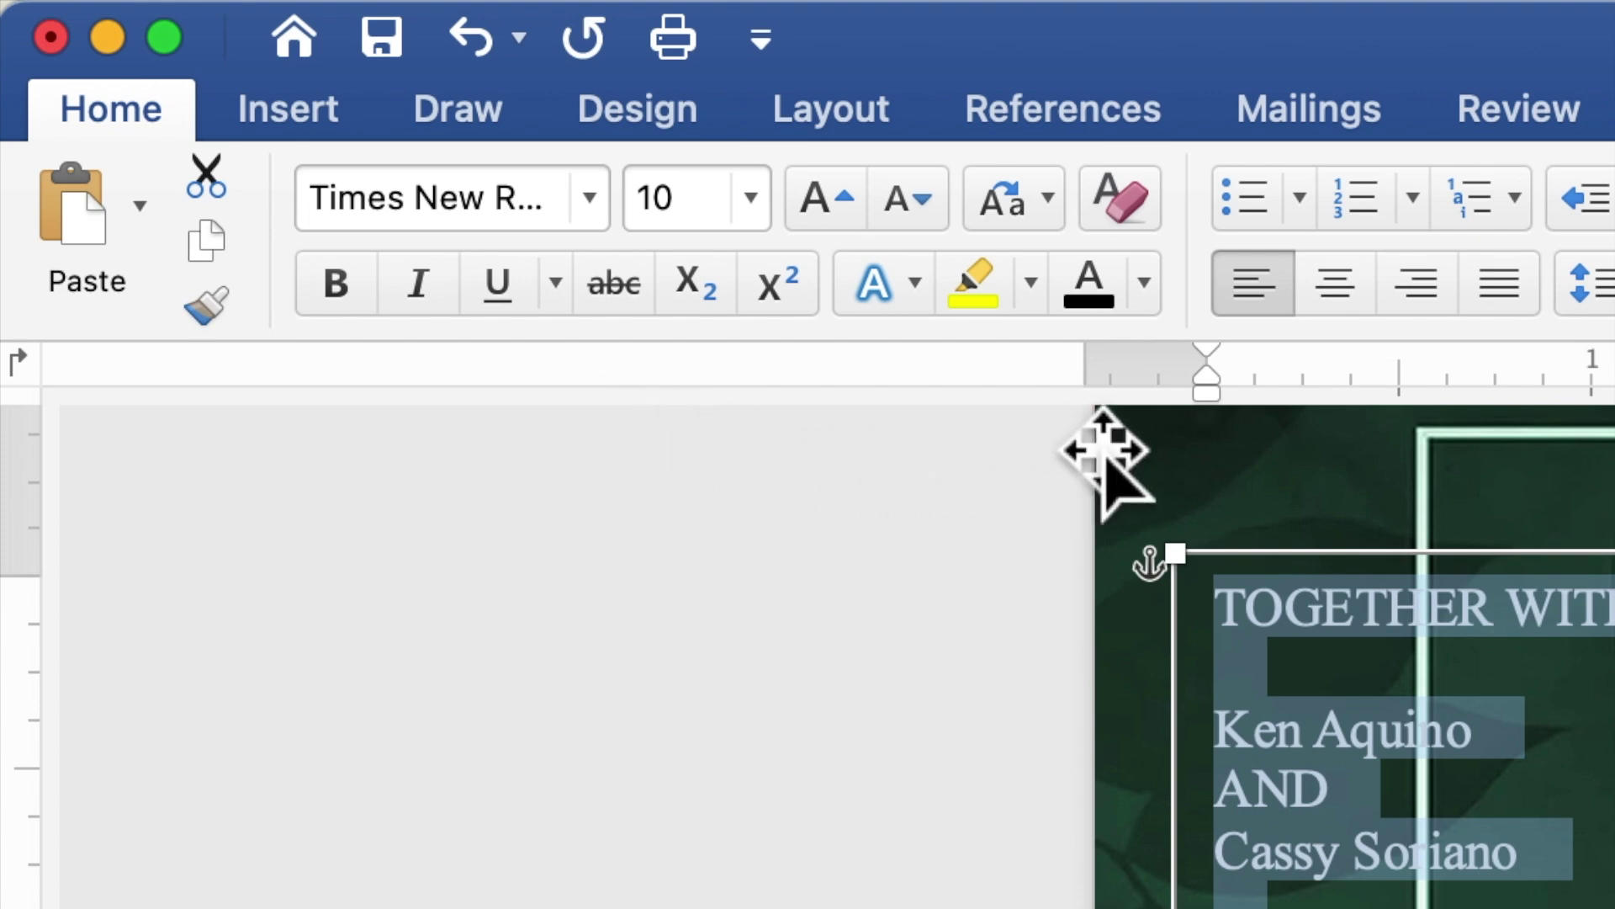
click(1318, 309)
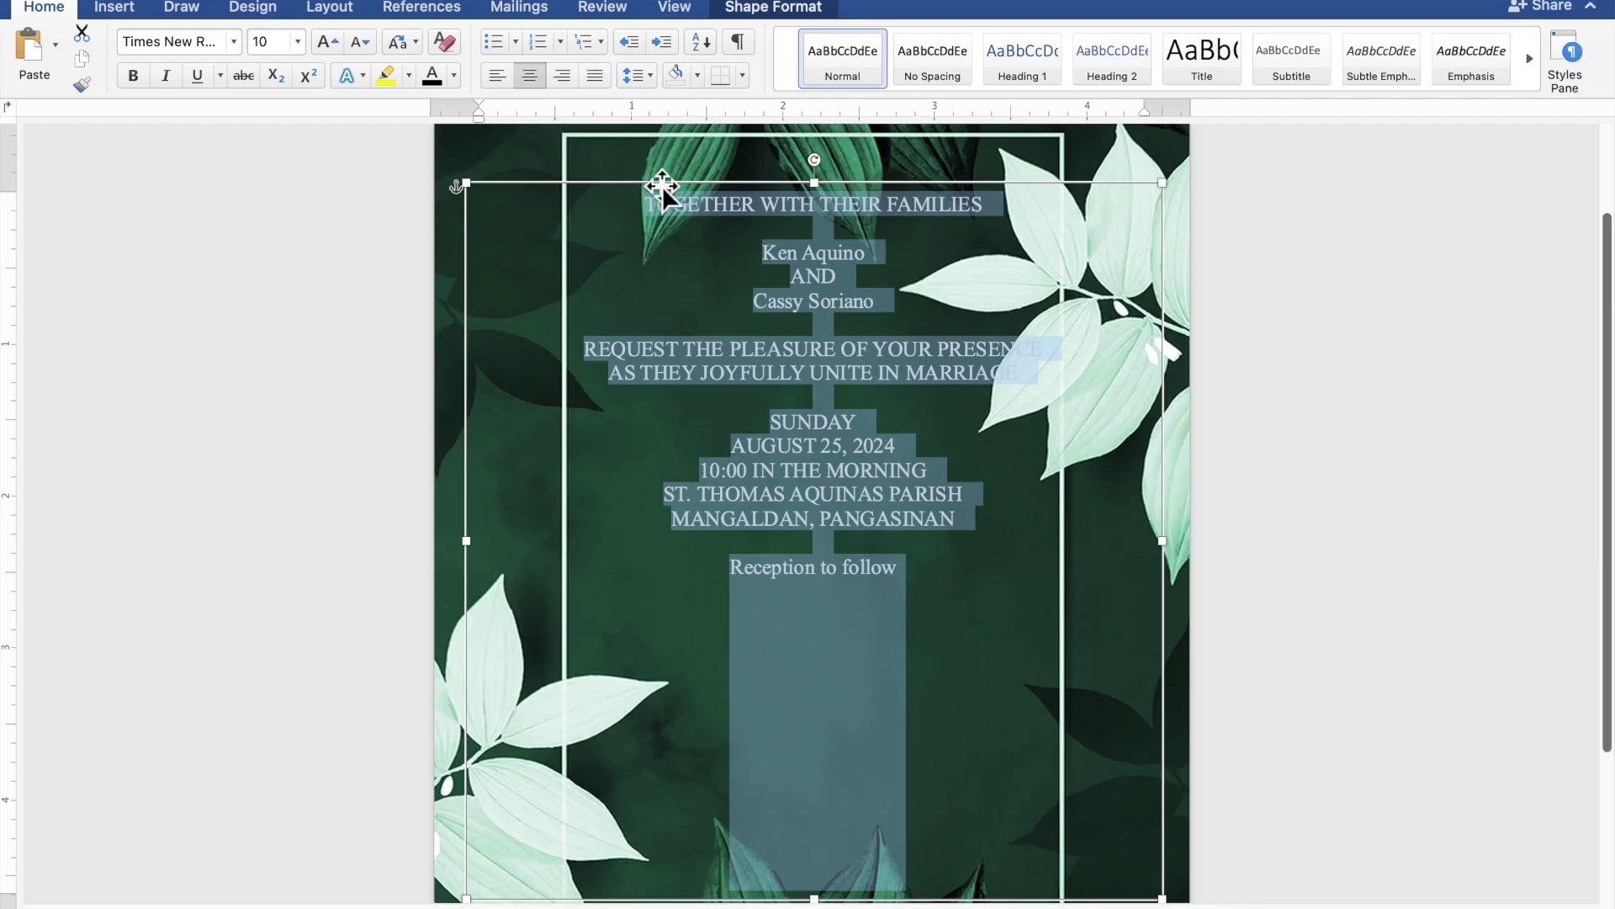
Set both name lines and 'Reception to follow' to Edwardian Script ITC at 20 pt
click(886, 273)
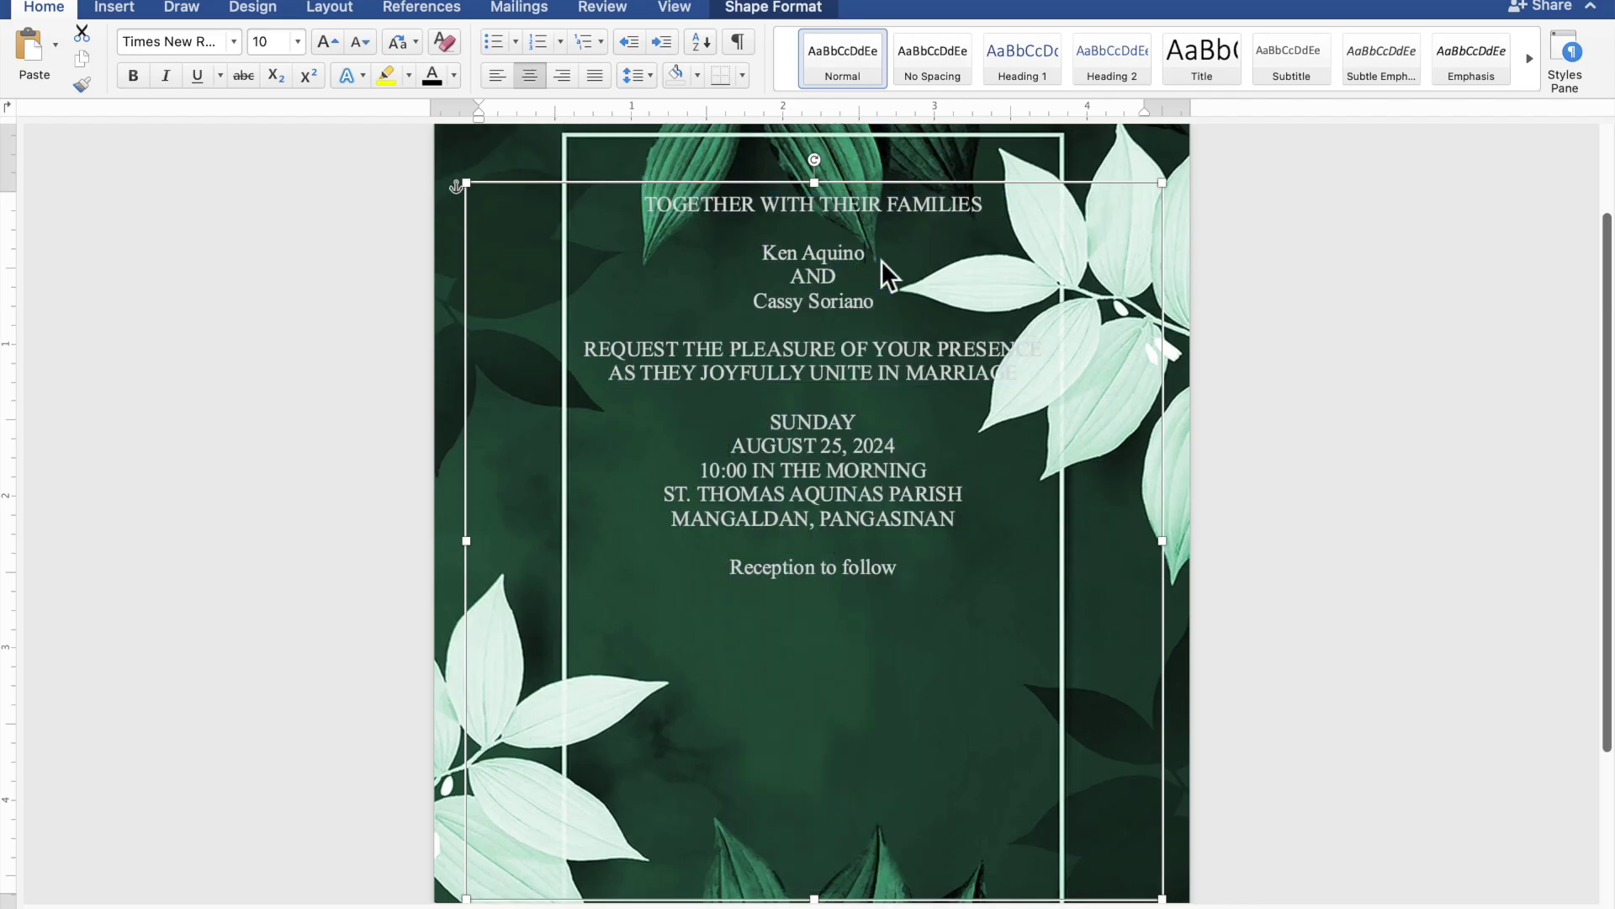
mouse_move(867, 254)
mouse_down()
mouse_move(798, 267)
mouse_move(762, 254)
mouse_up()
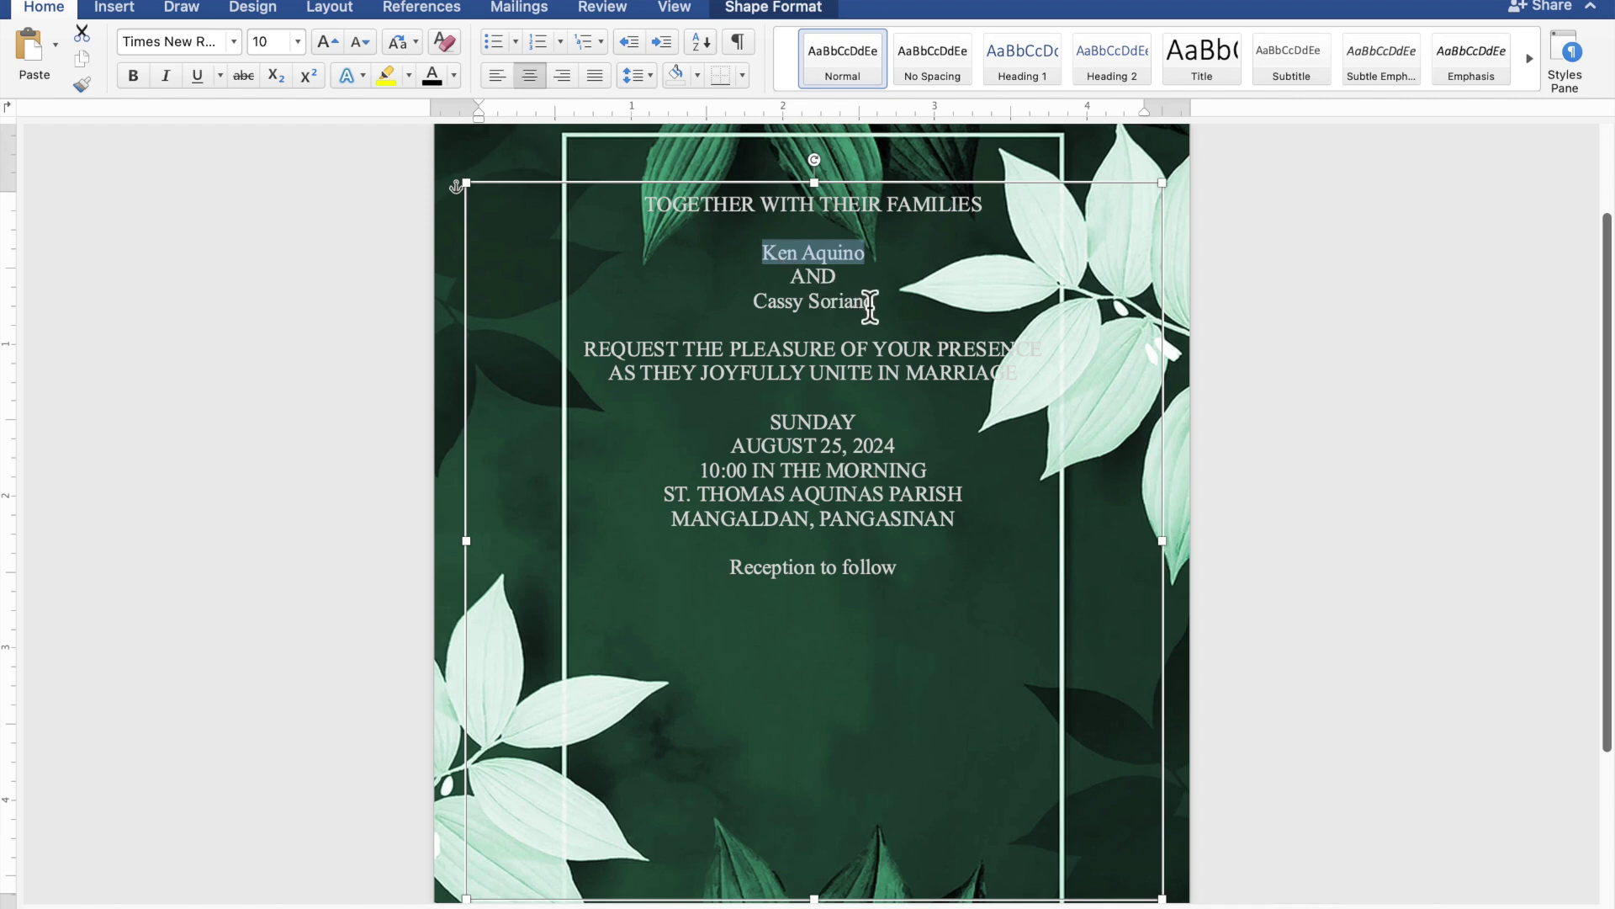
drag(868, 304, 772, 308)
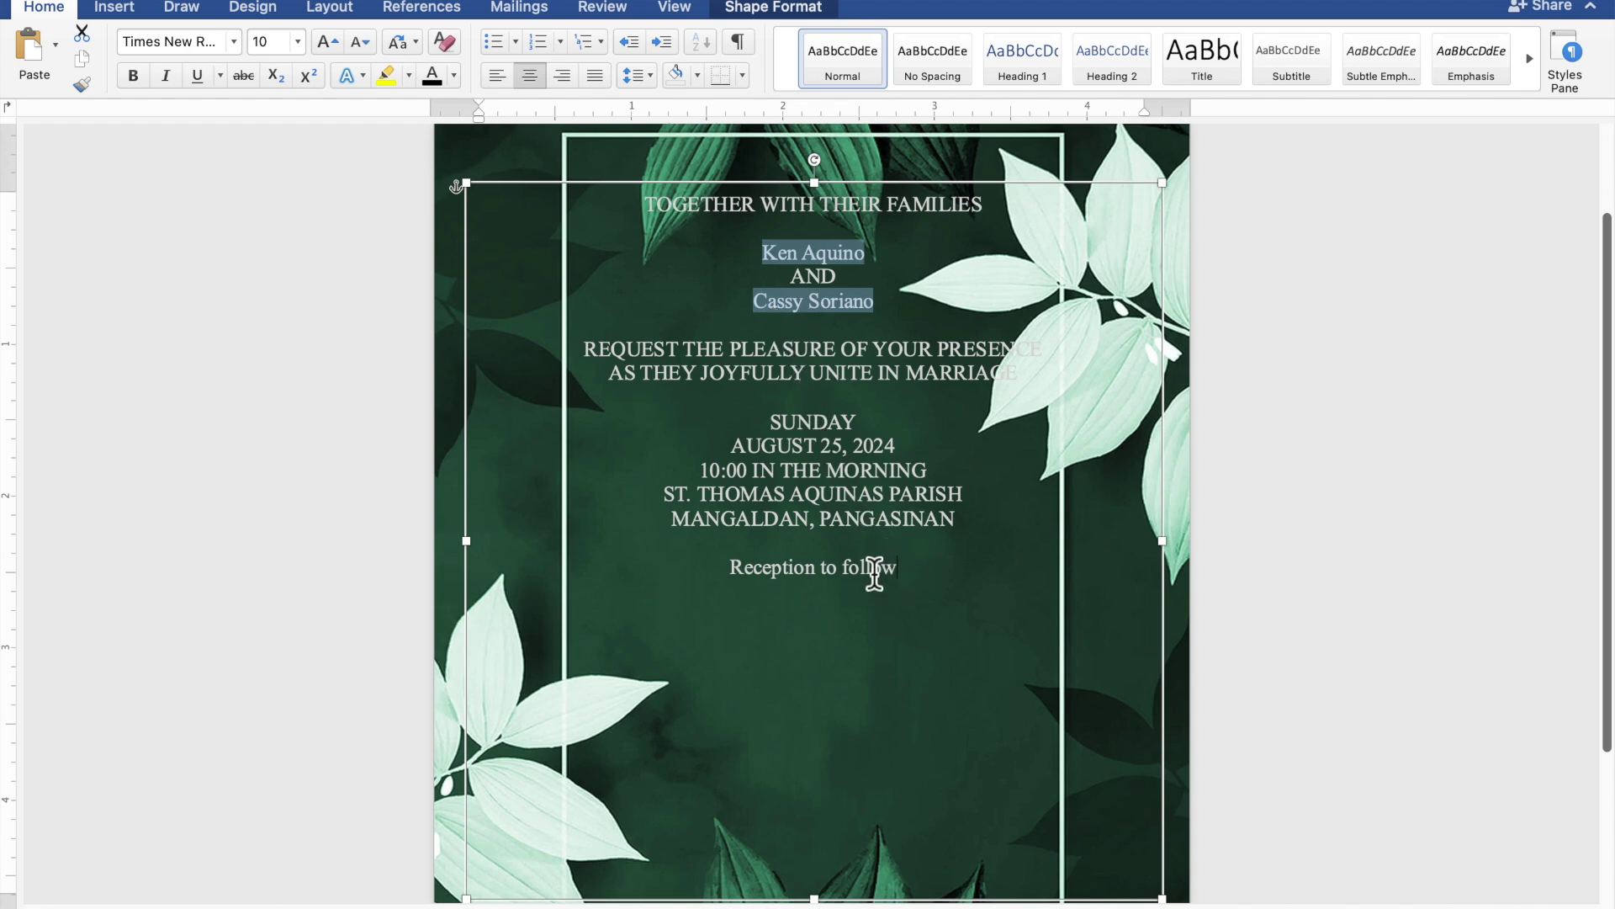
drag(897, 572, 795, 582)
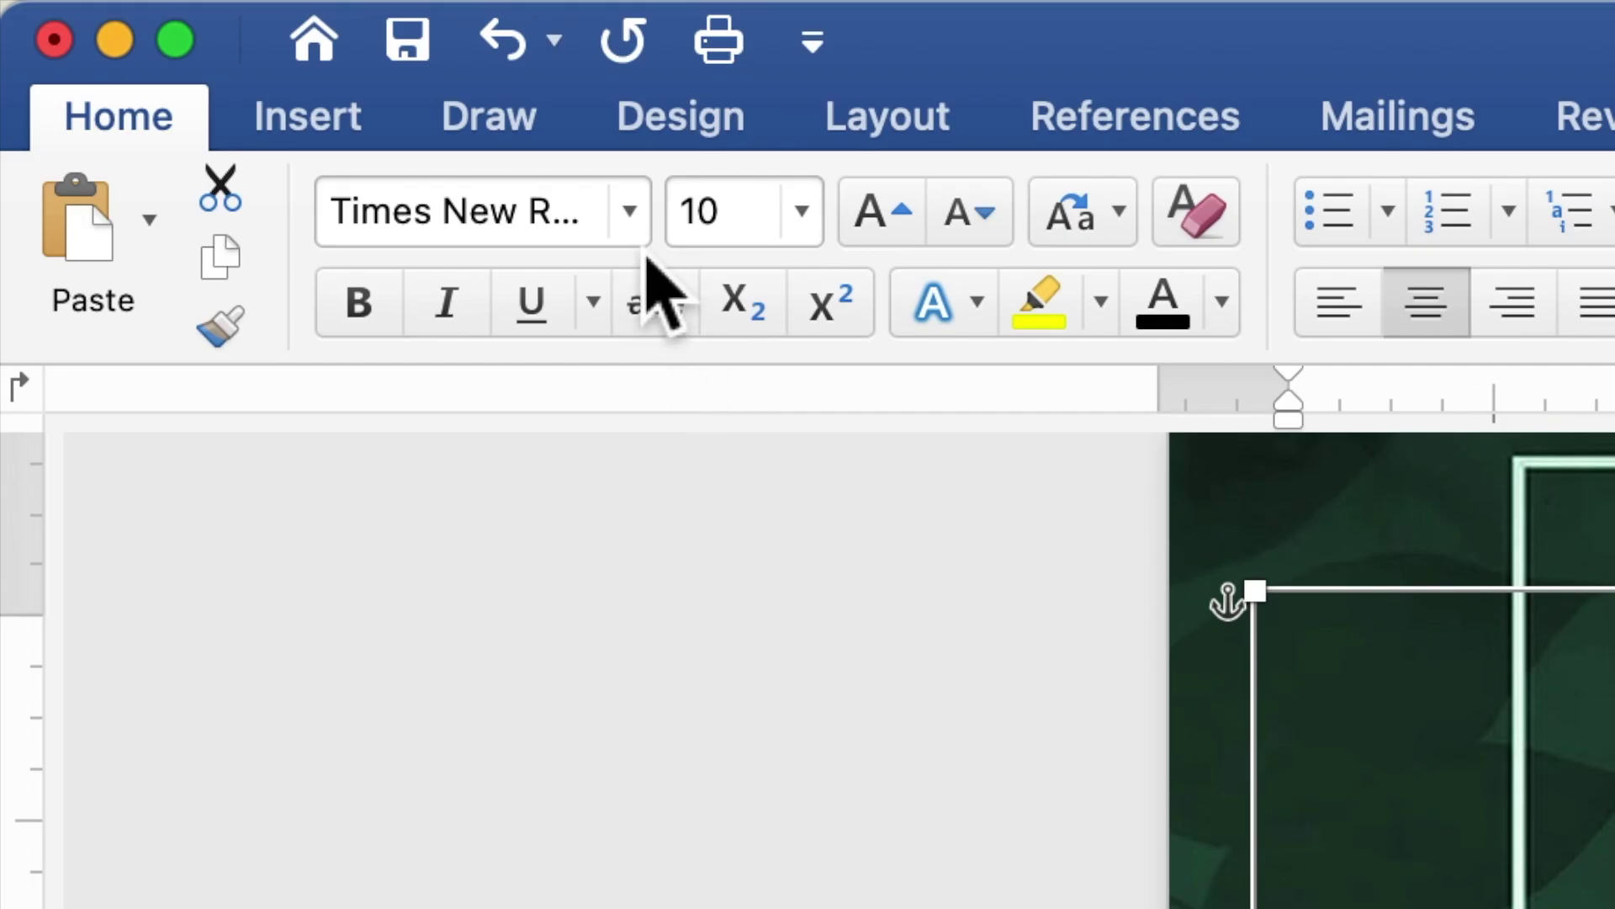
click(644, 234)
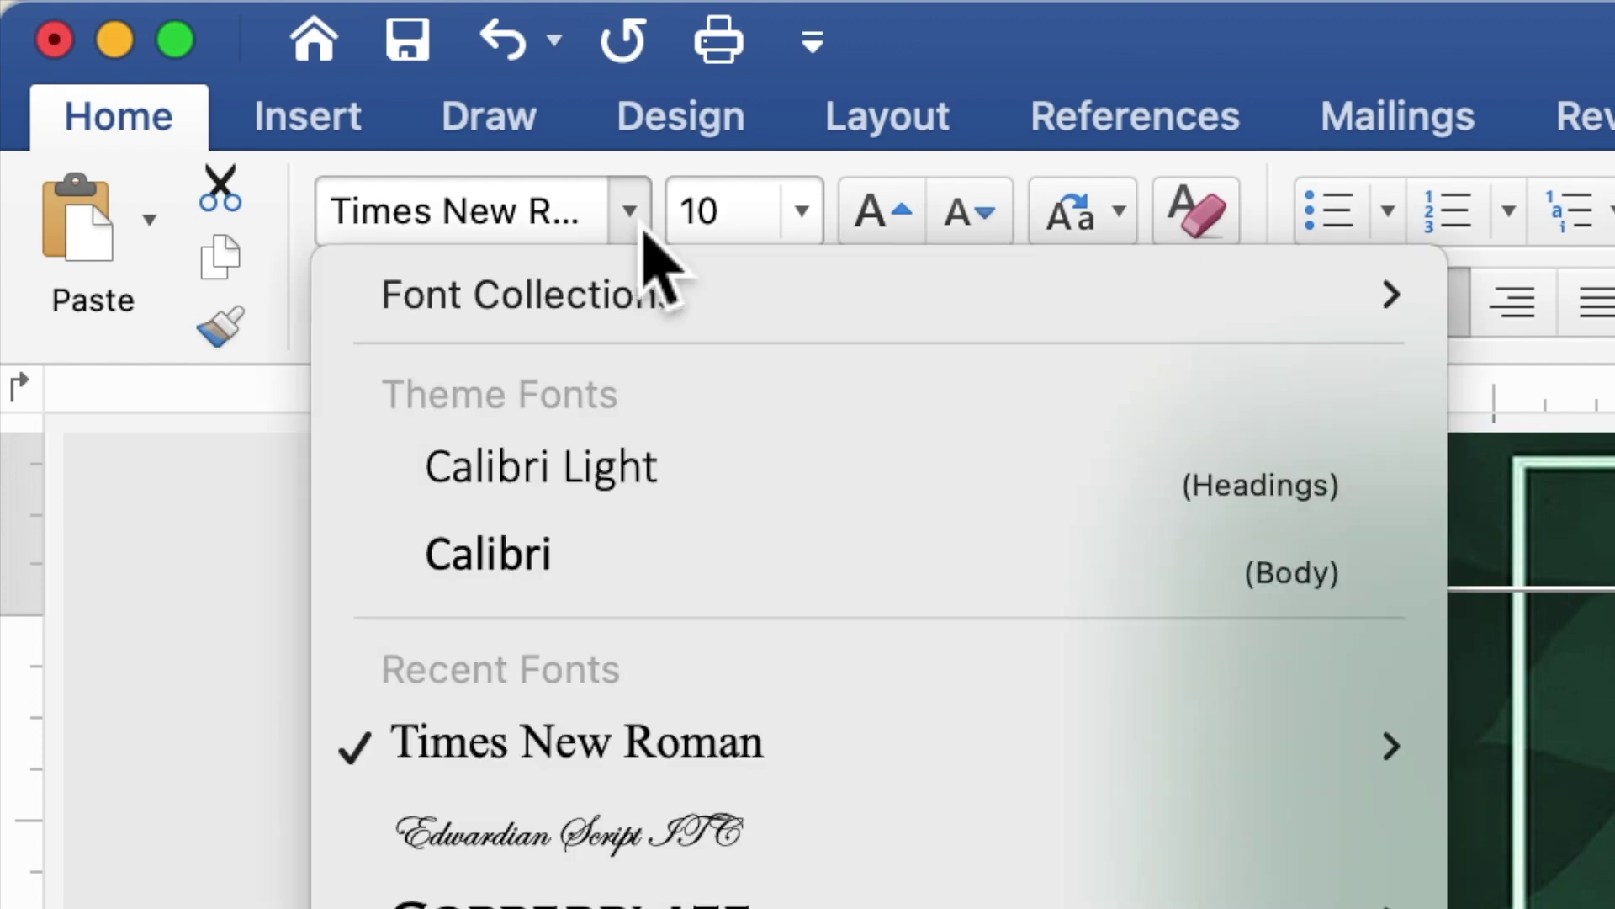
click(654, 849)
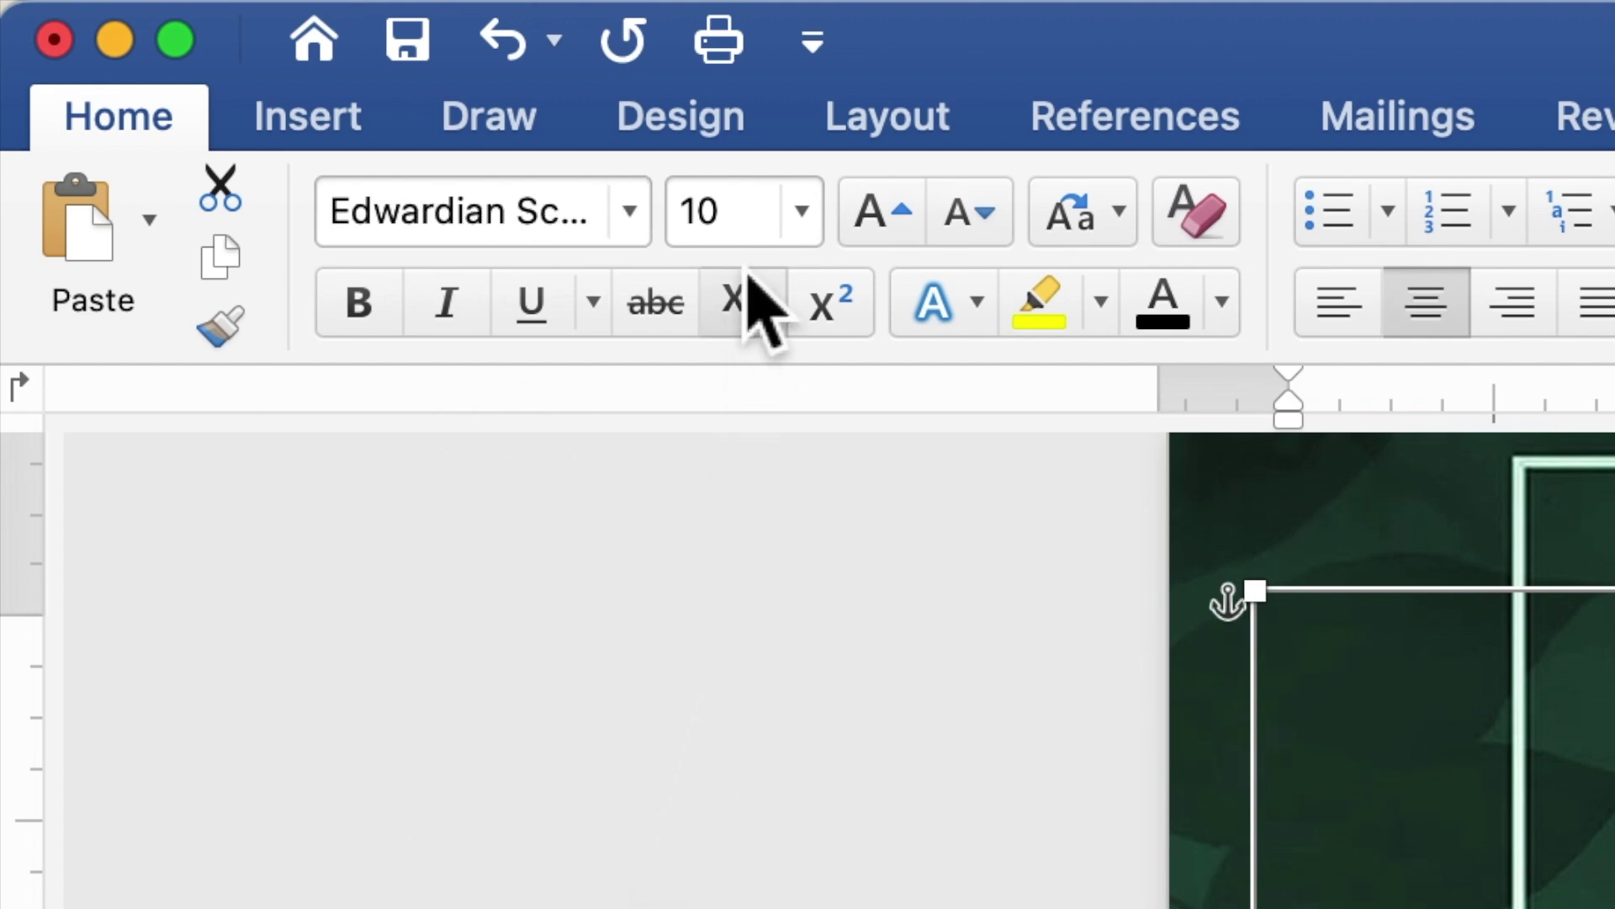
click(731, 225)
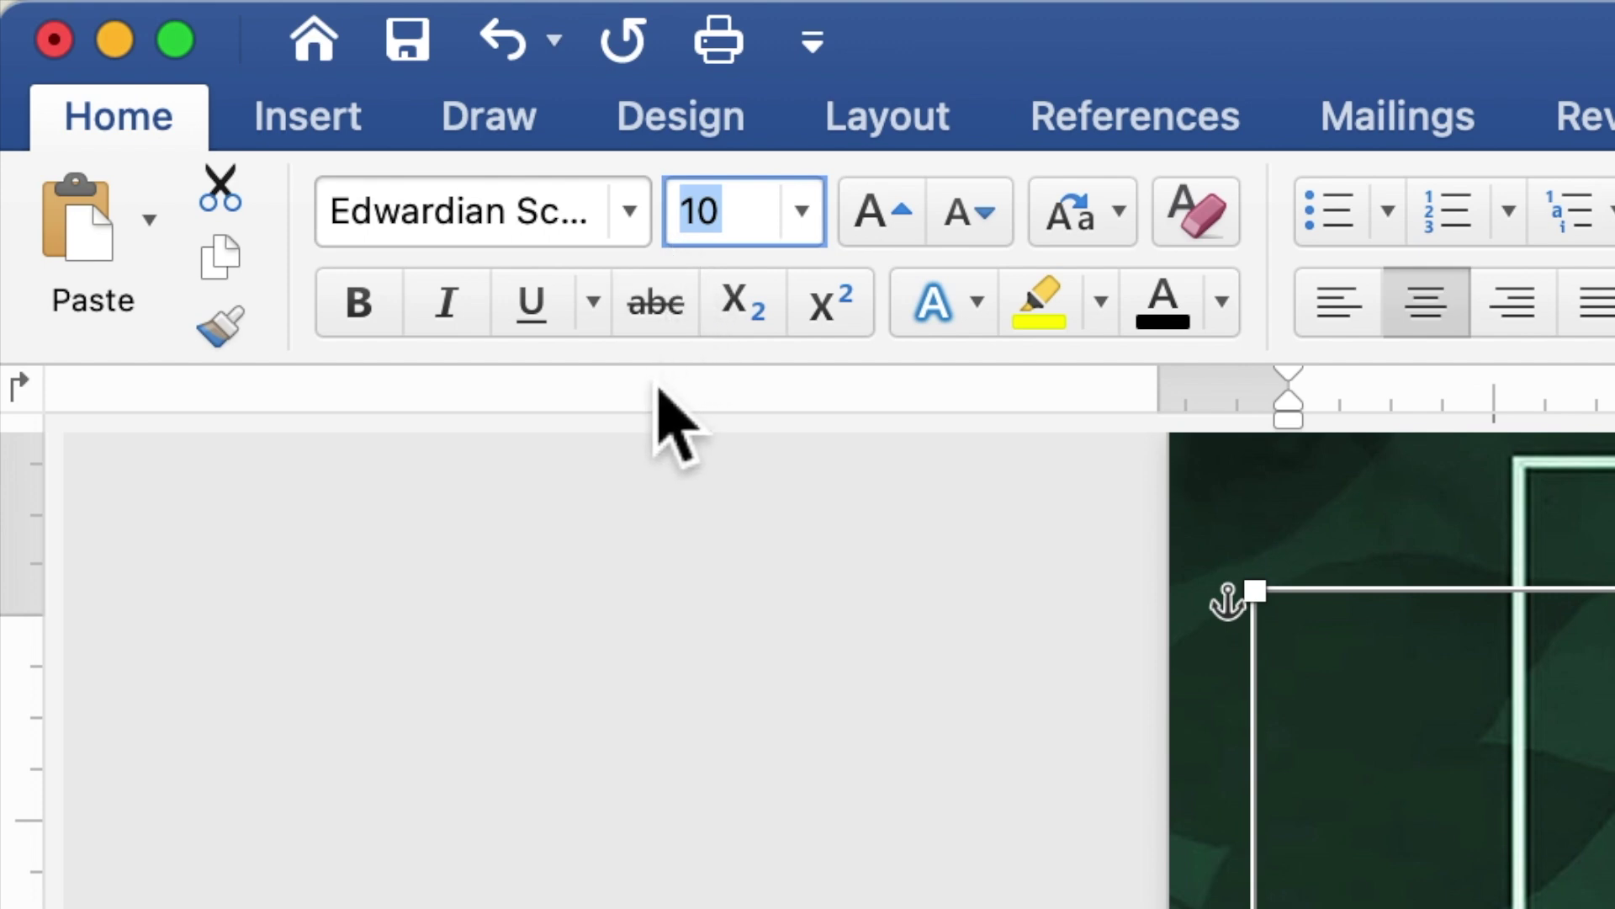
text(2)
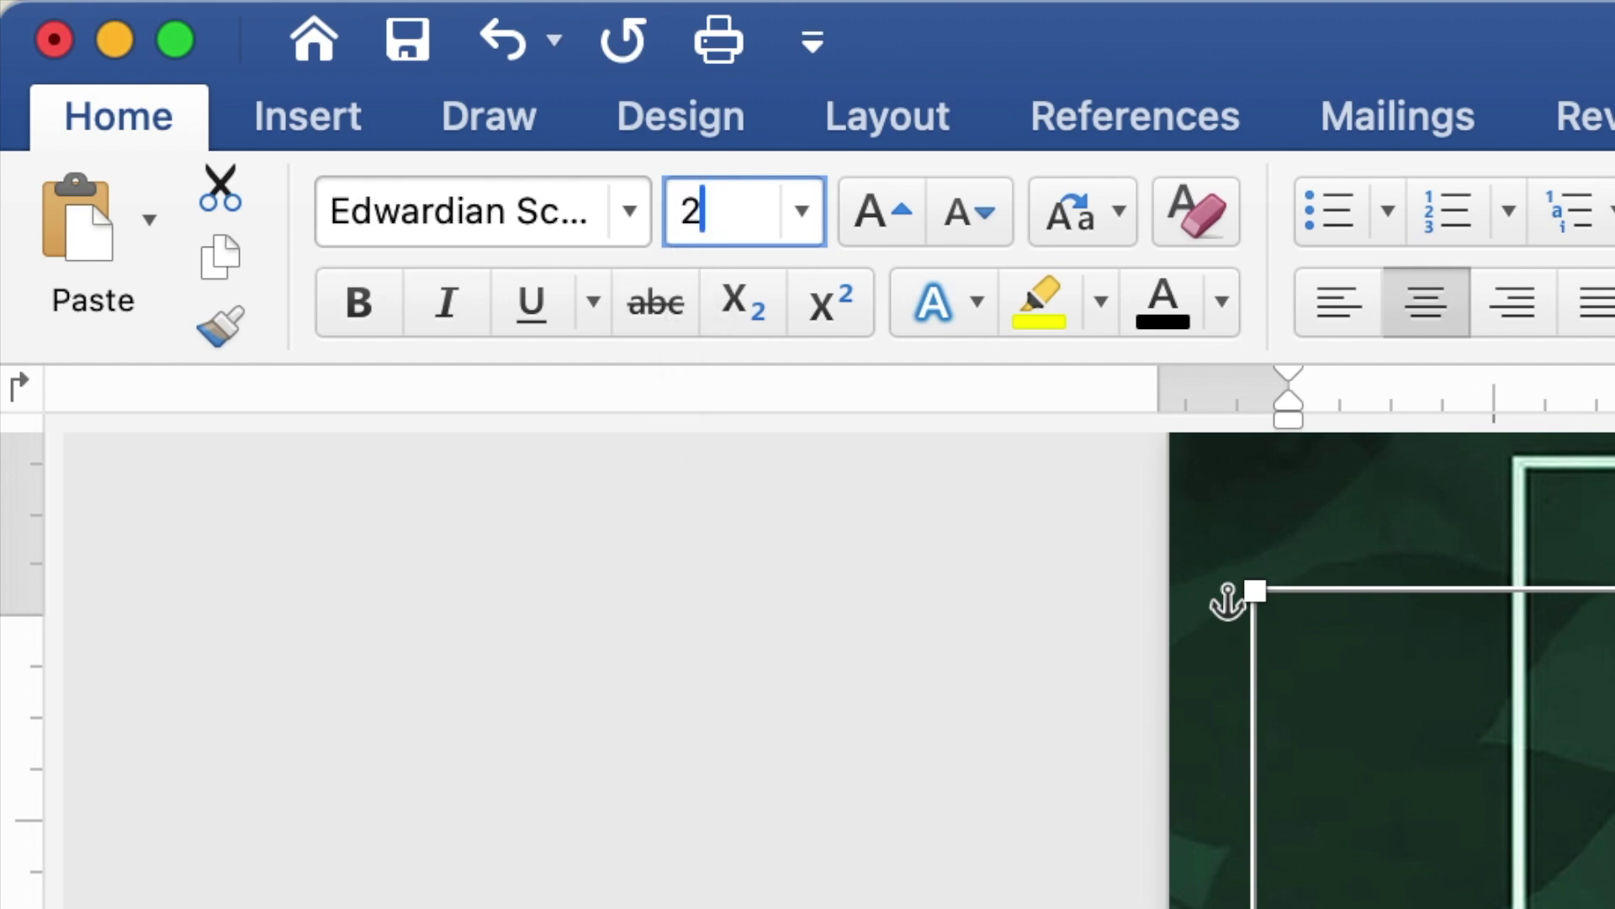
text(0)
key(Return)
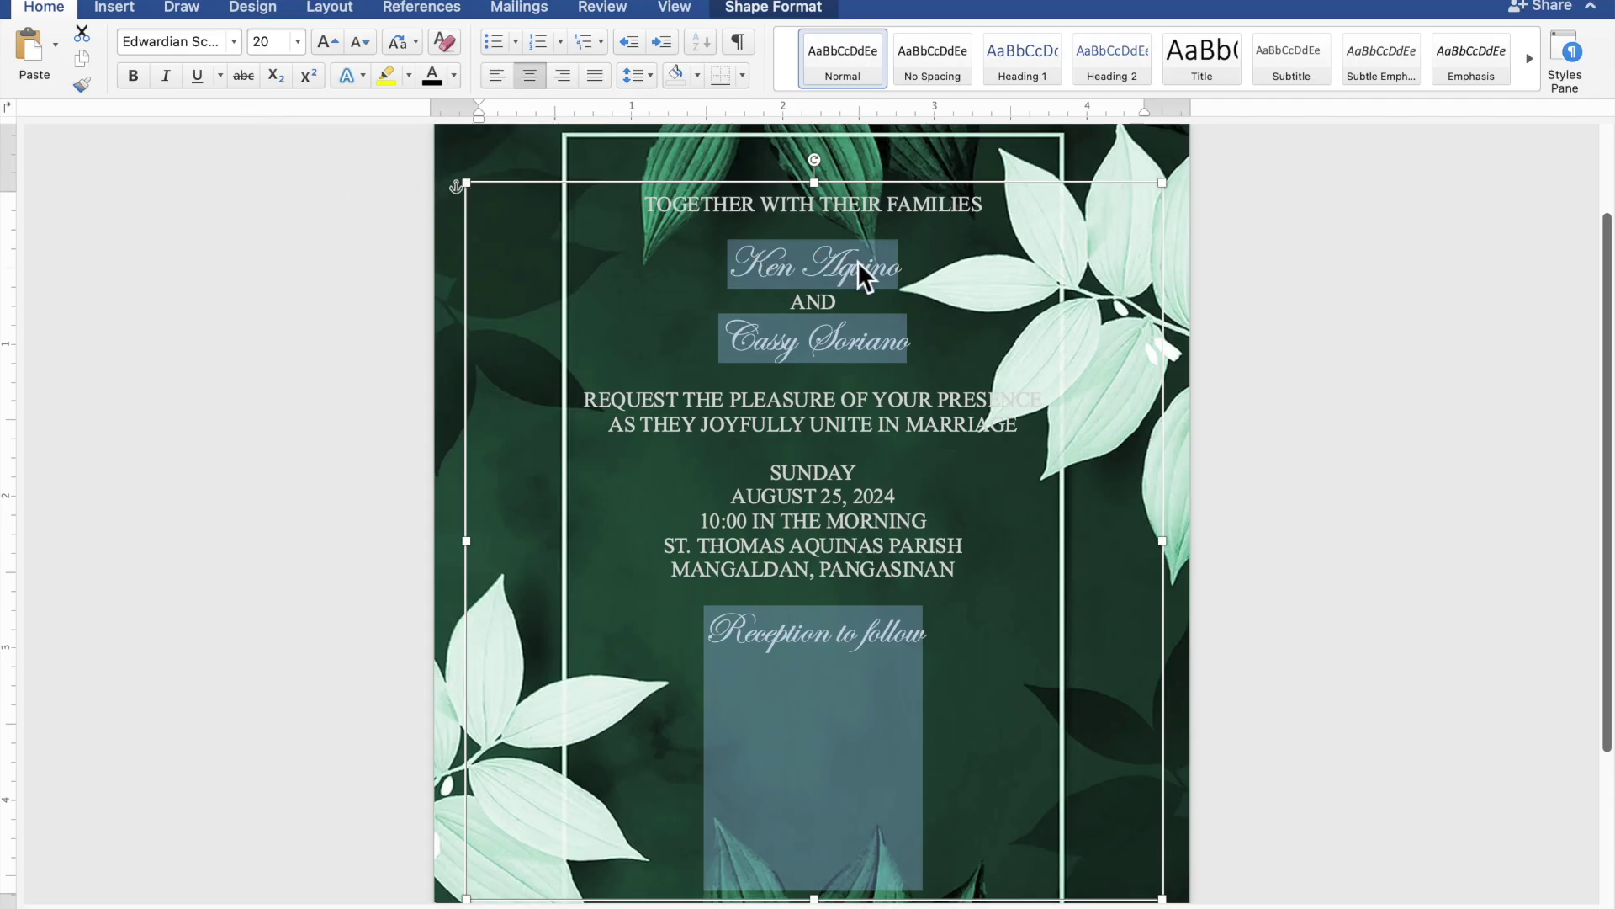
Select both of the couple's name lines and set them to 40 pt
drag(896, 269, 771, 278)
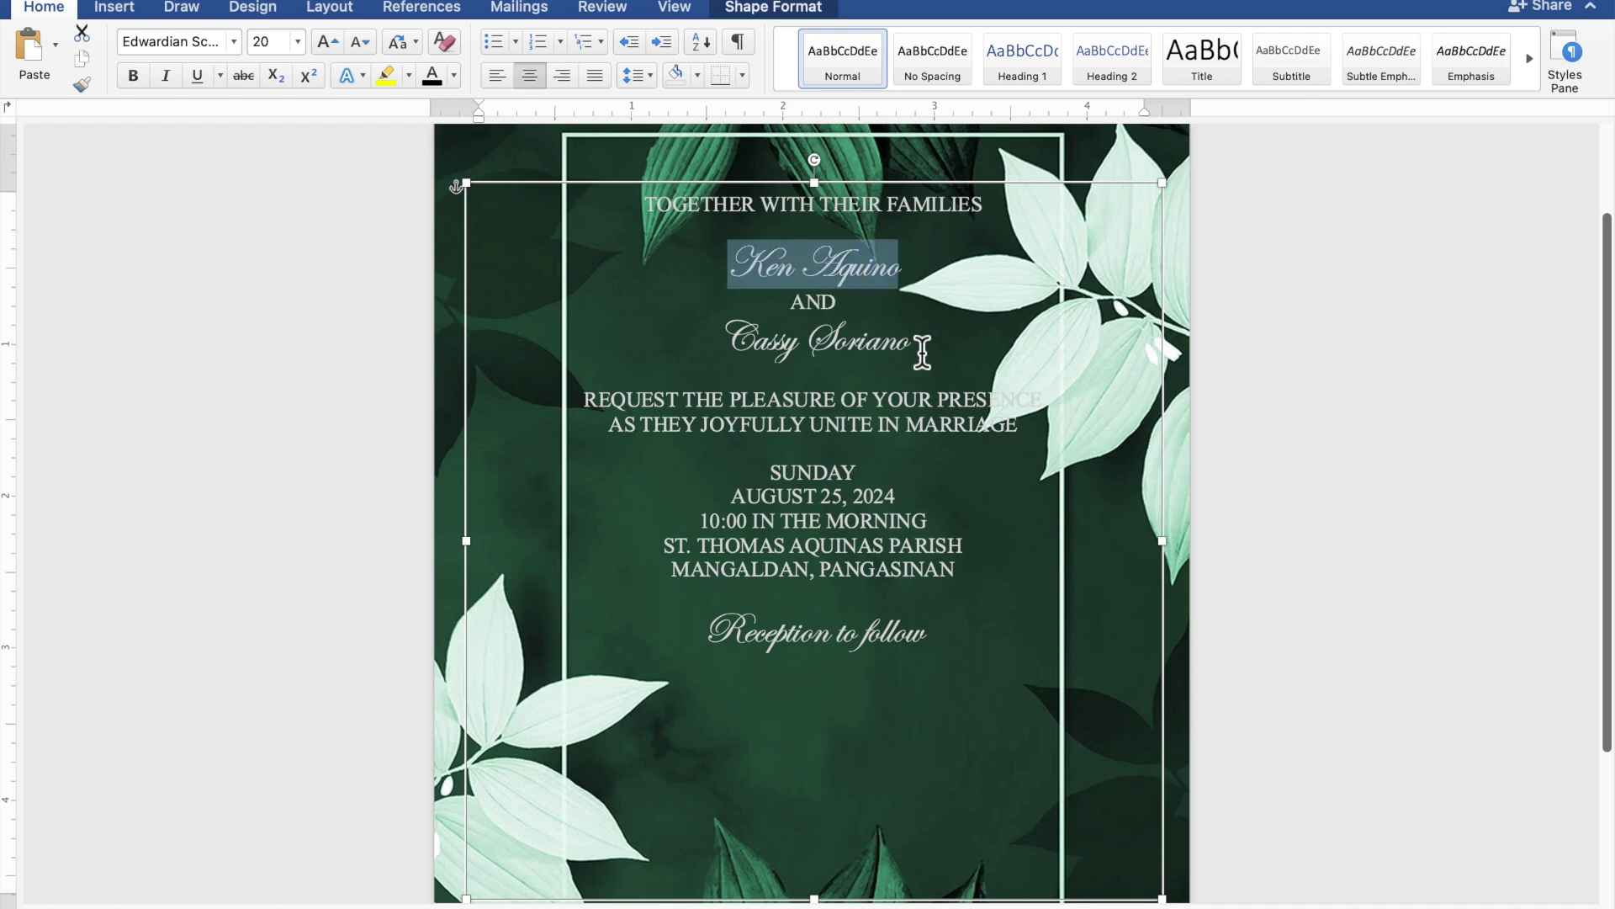
drag(910, 352, 773, 354)
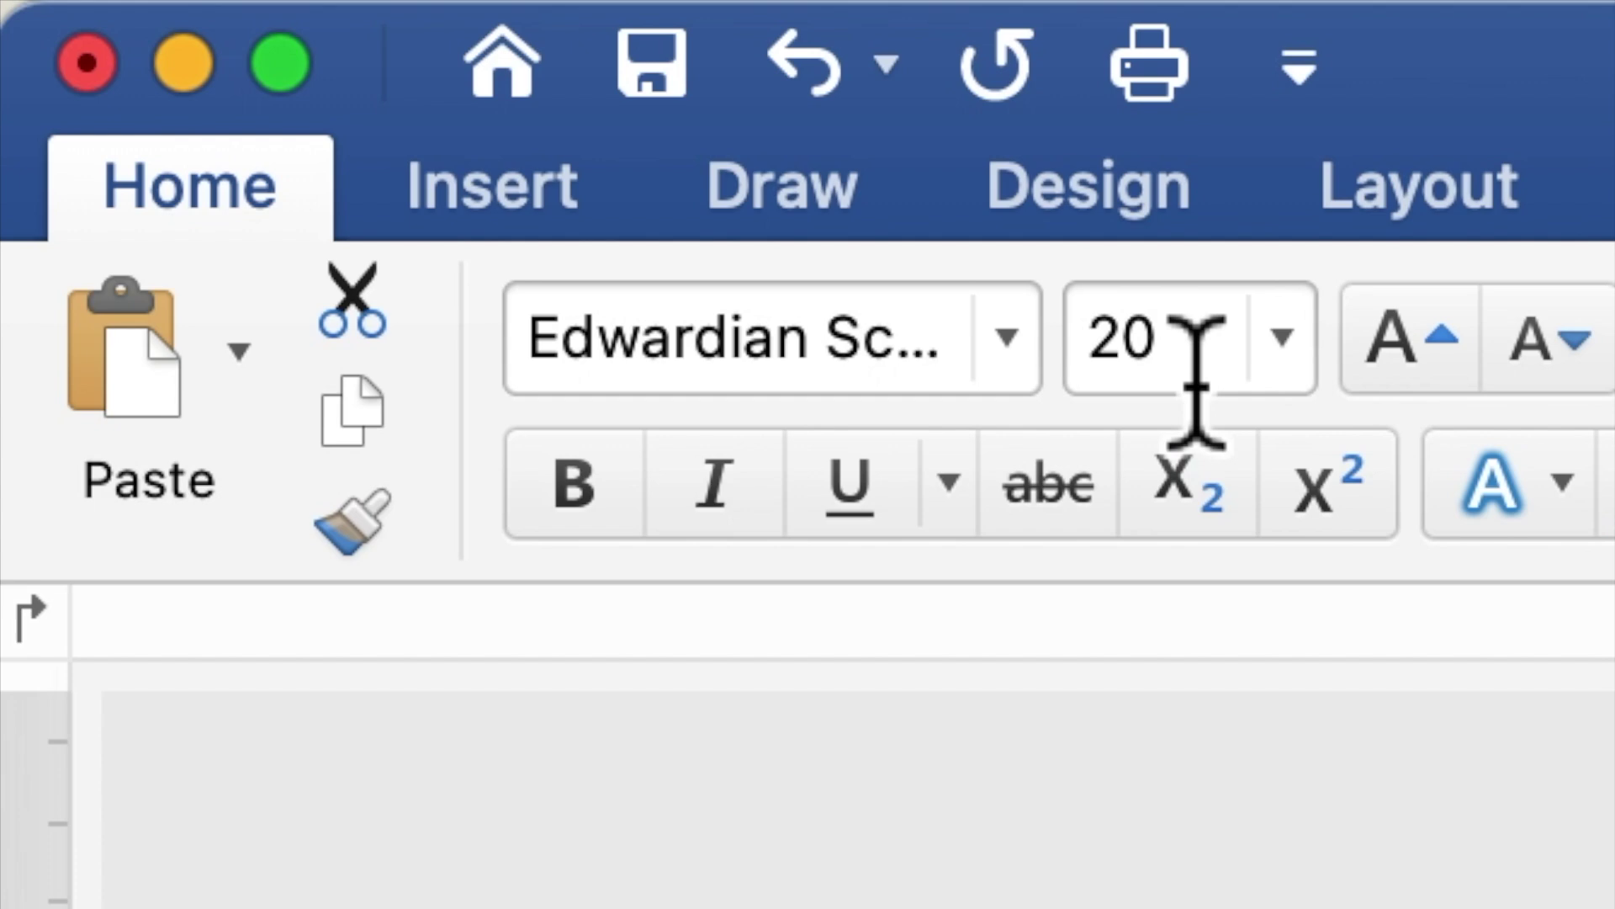
click(1197, 383)
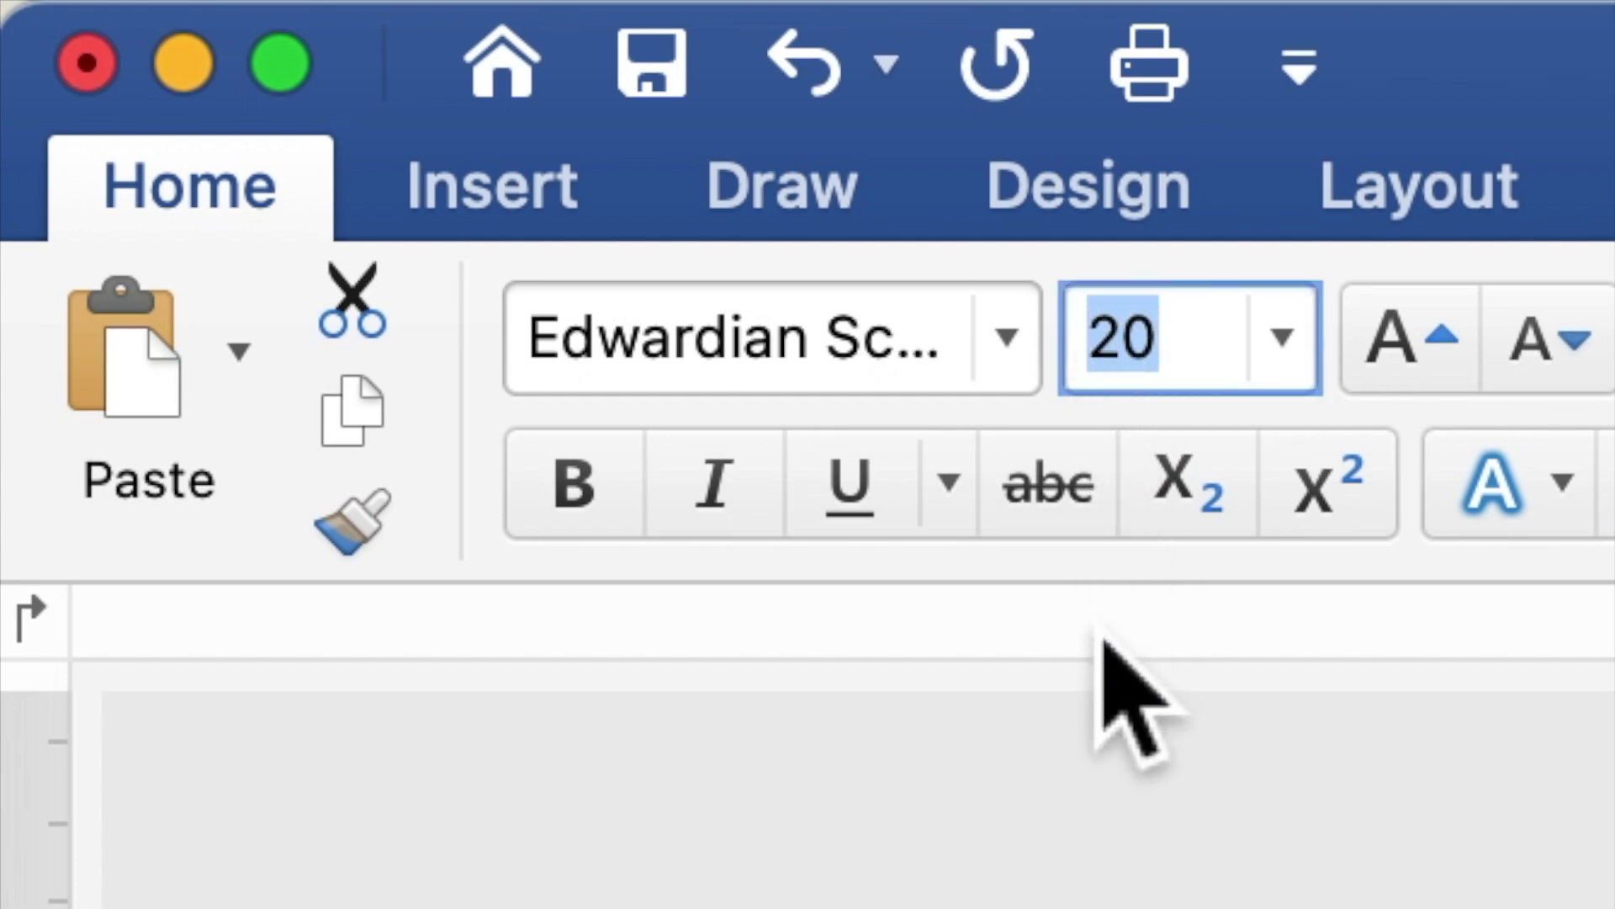
text(40)
key(Return)
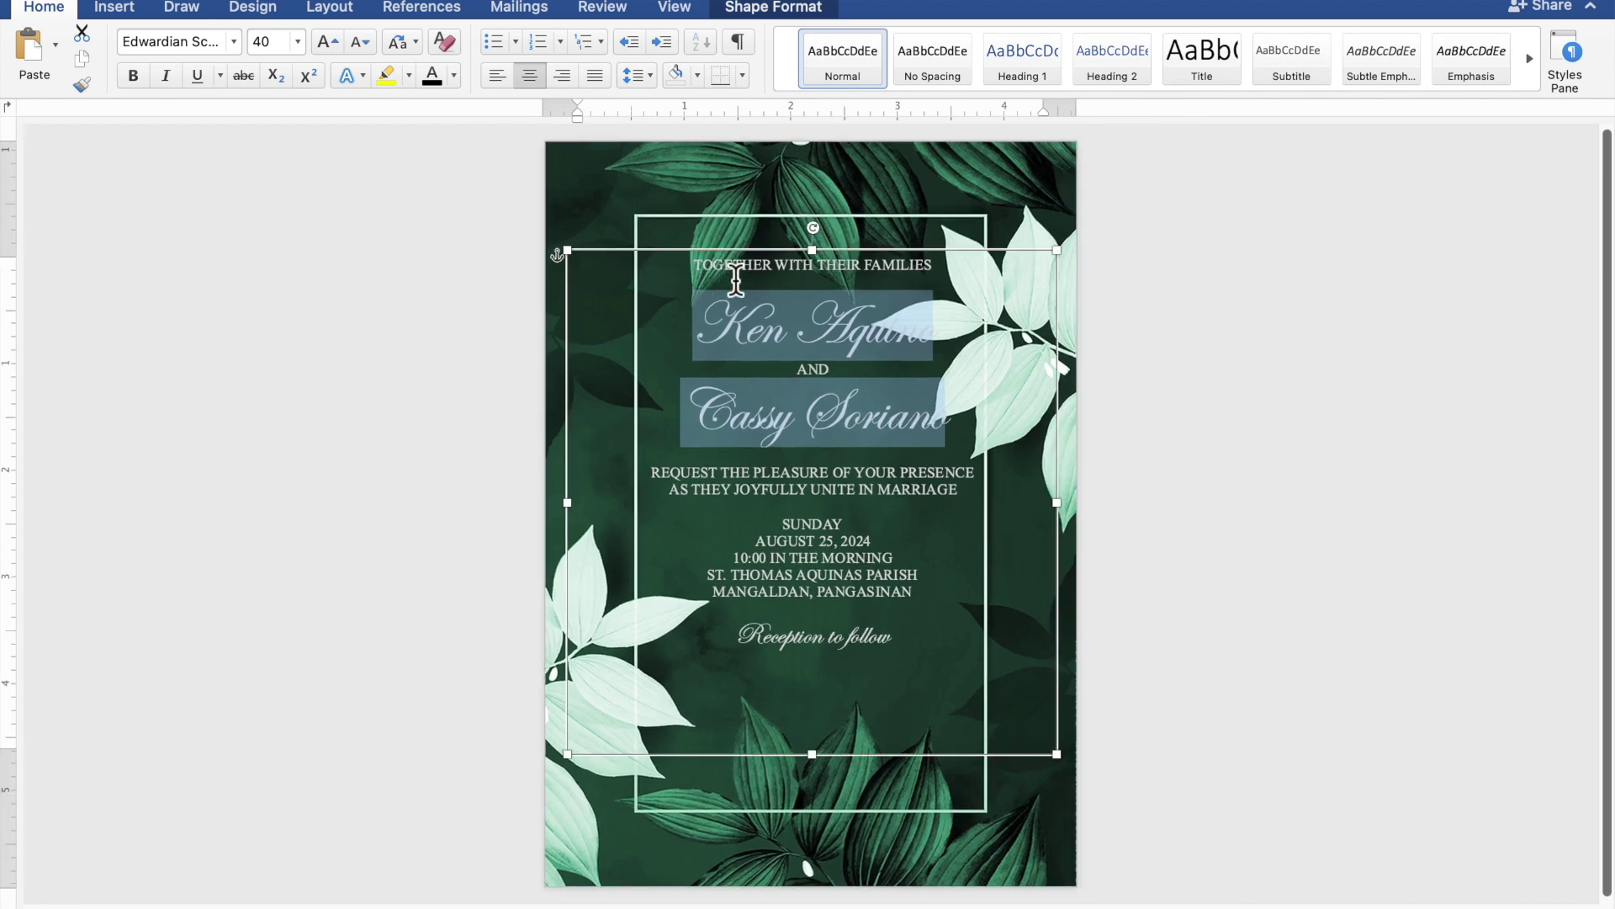
Insert two blank lines above the couple's names and two below them
click(830, 290)
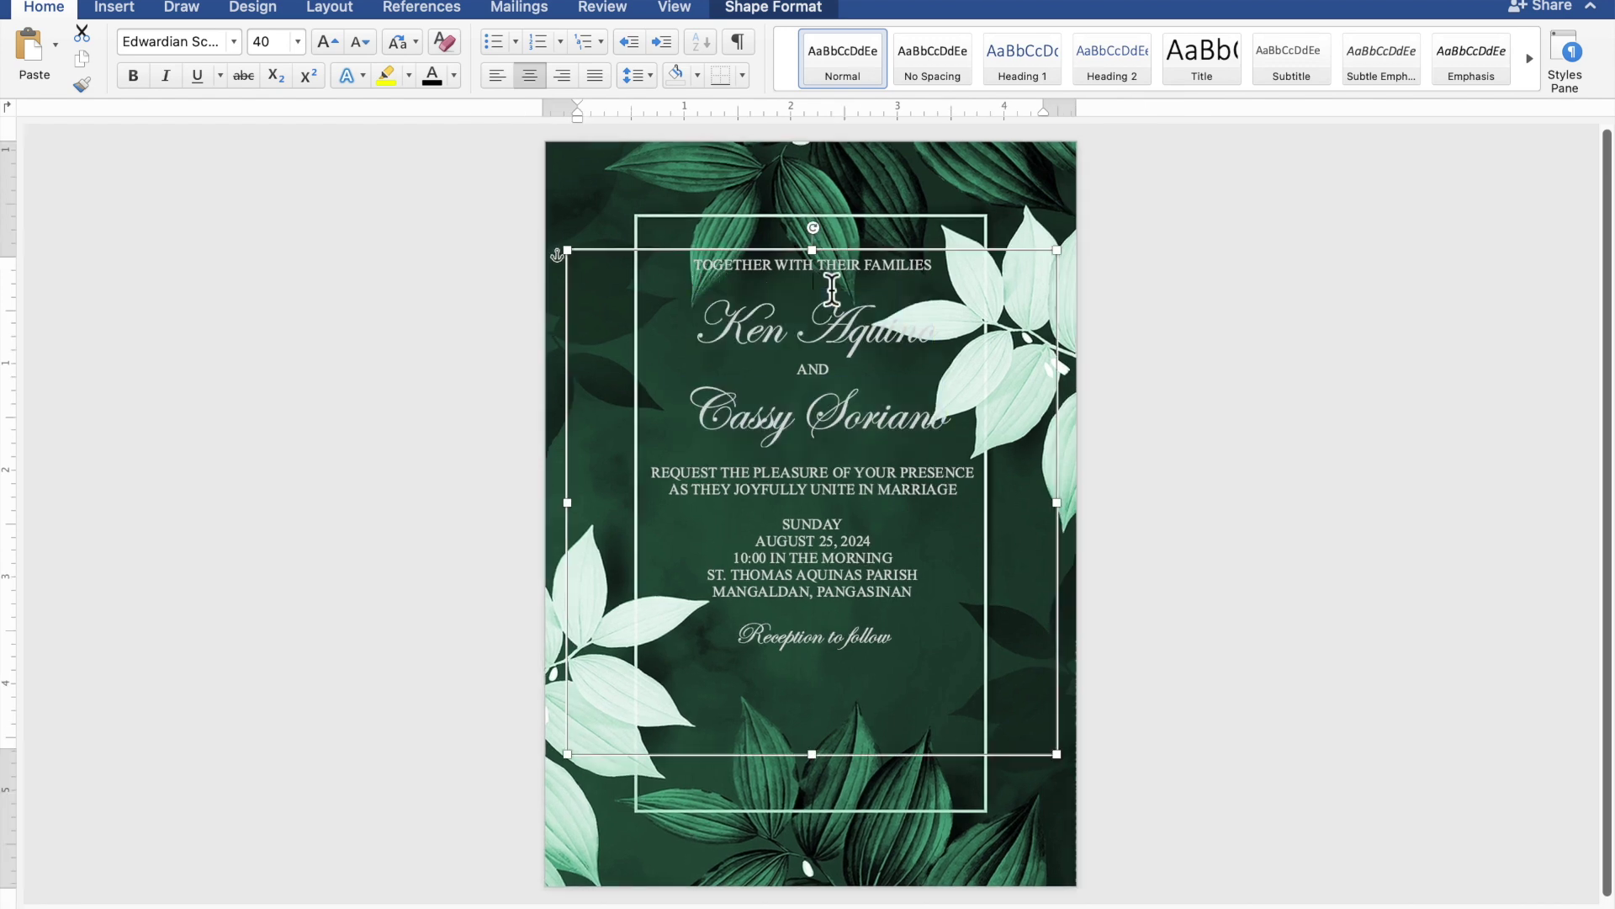
key(Return)
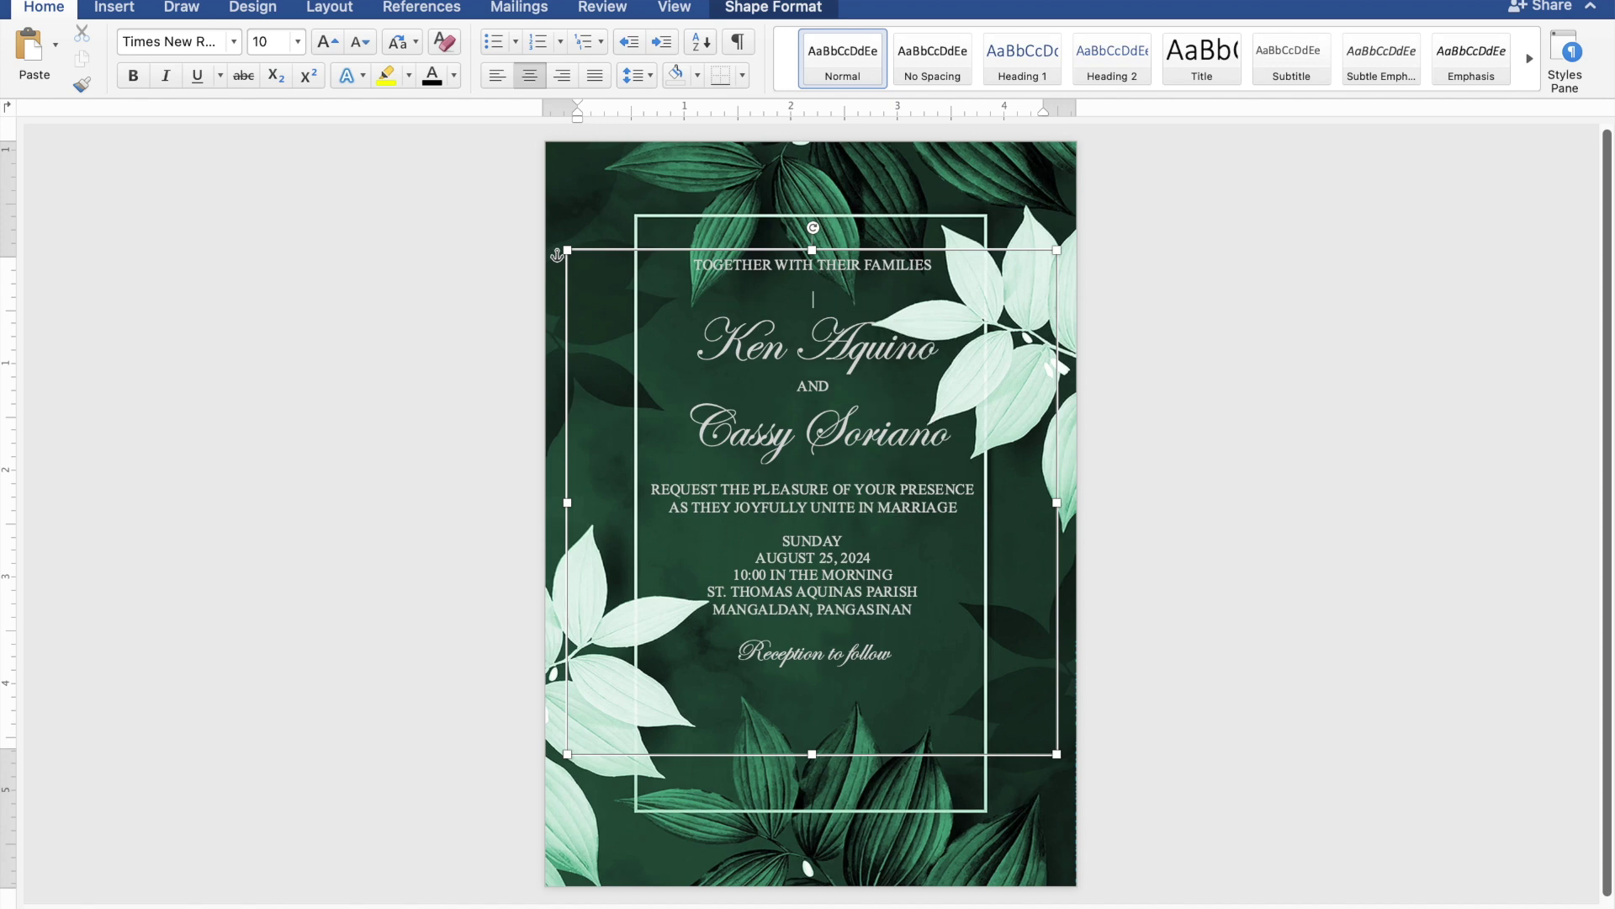
key(Return)
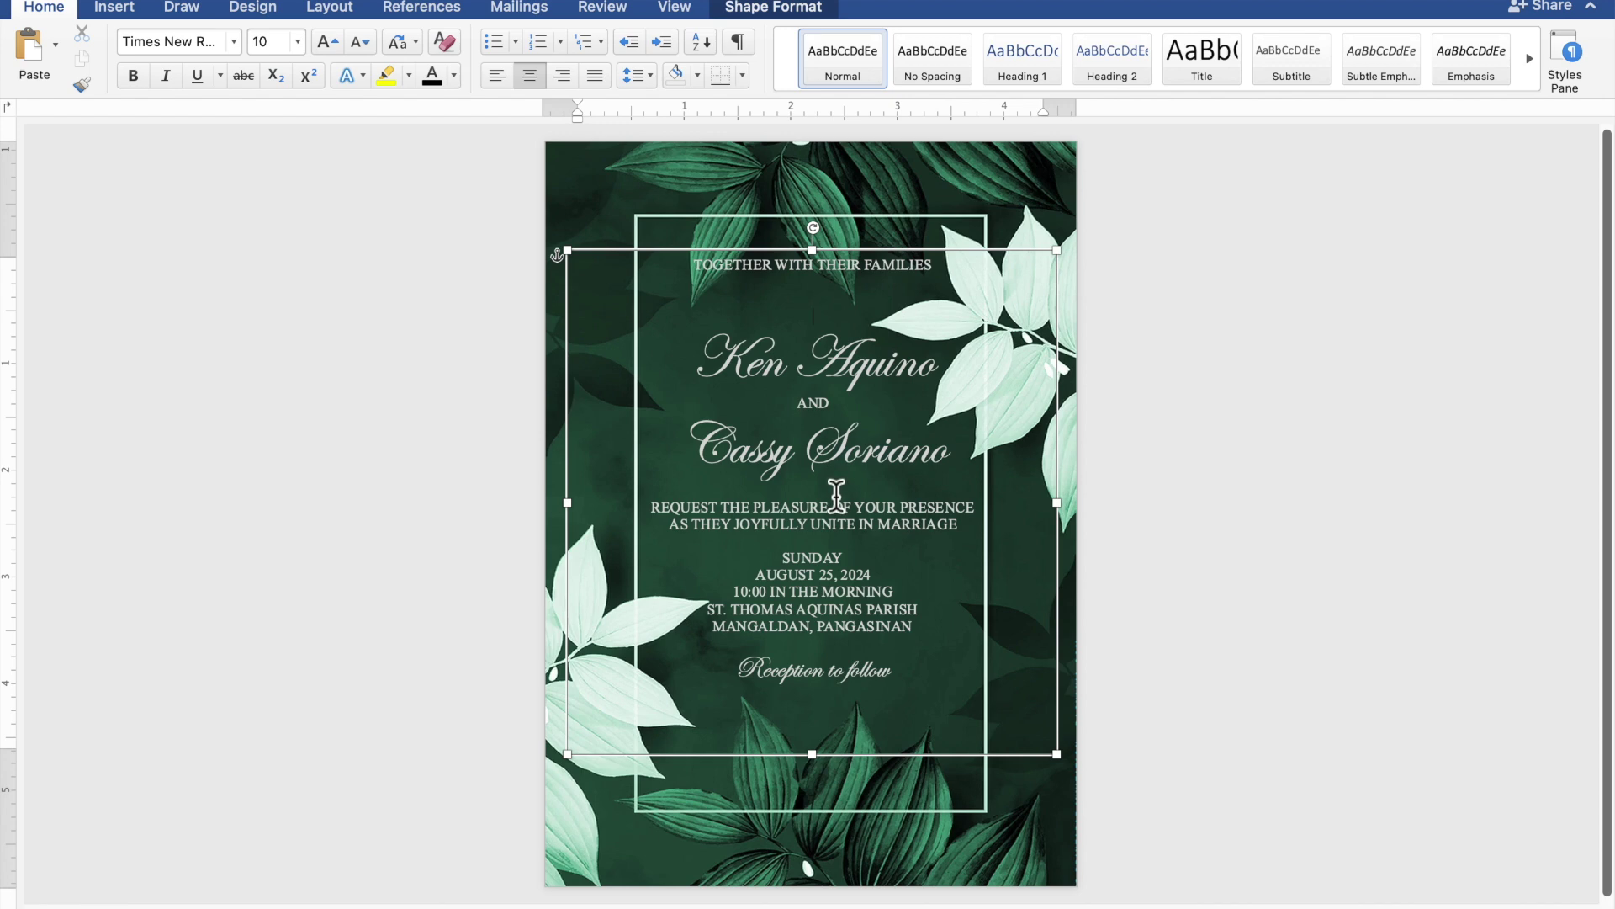
key(Return)
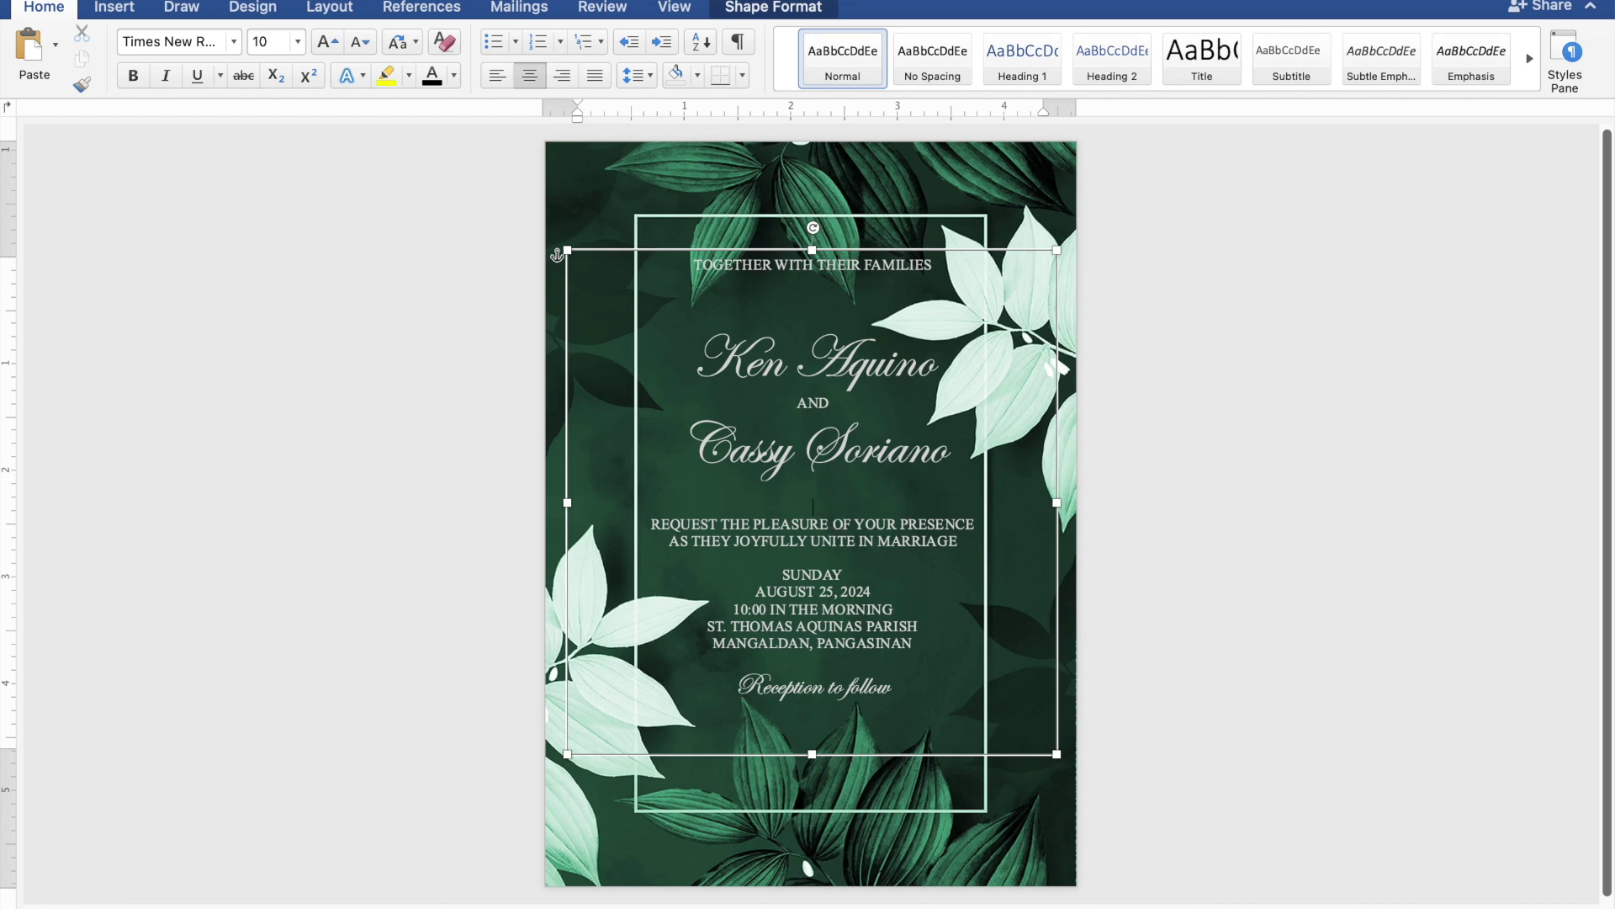
key(Return)
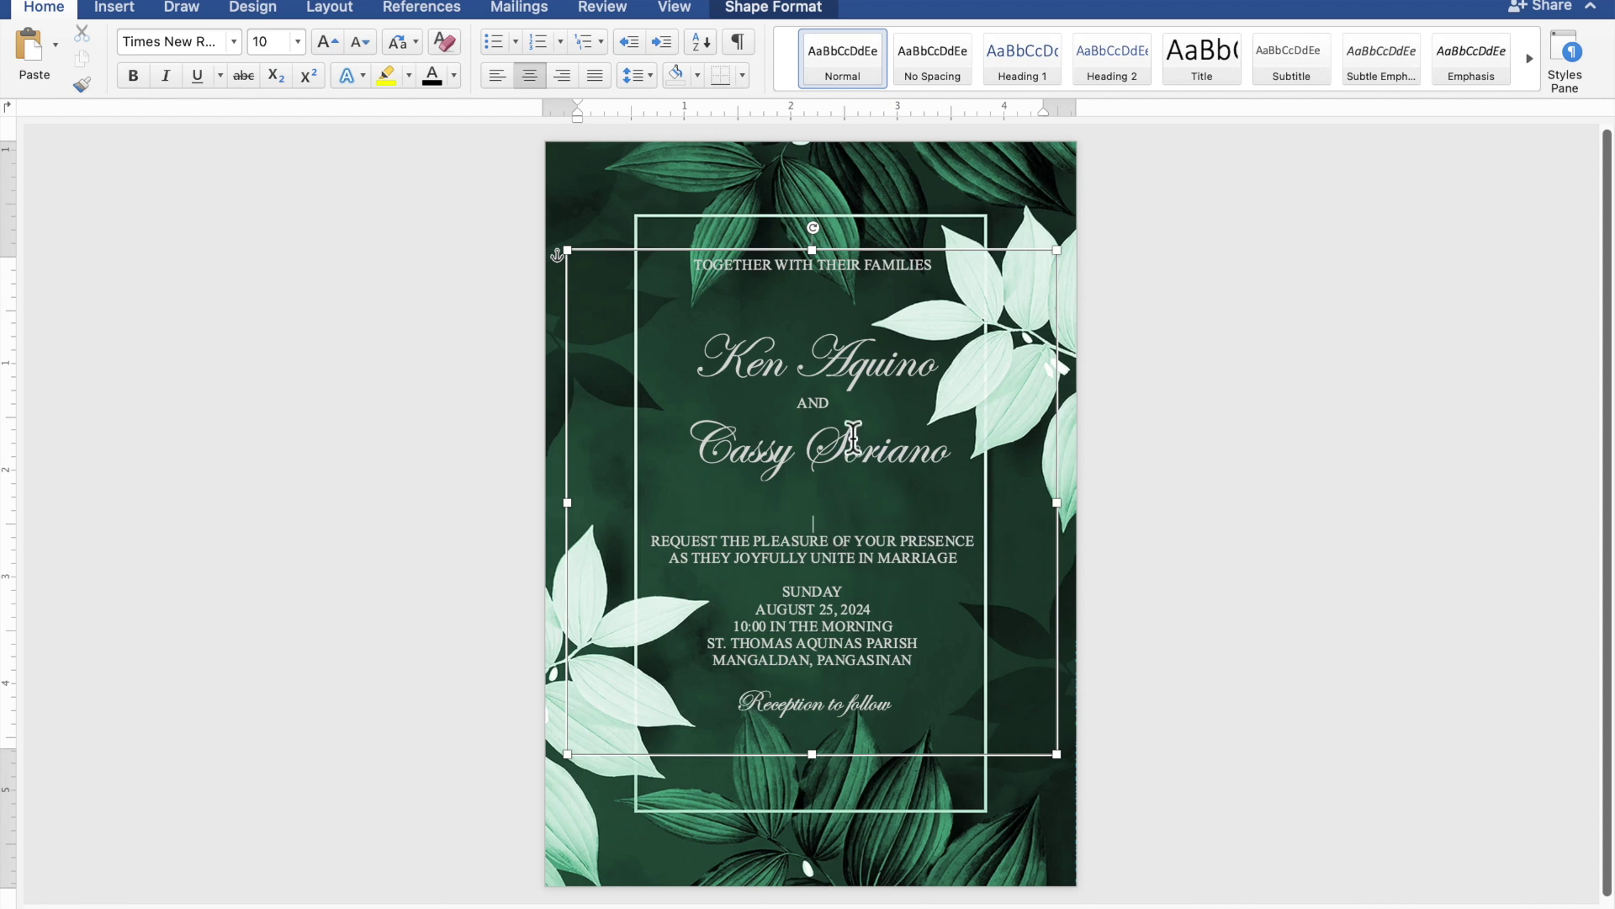
Nudge the text box slightly down and left, then deselect it to preview
click(881, 262)
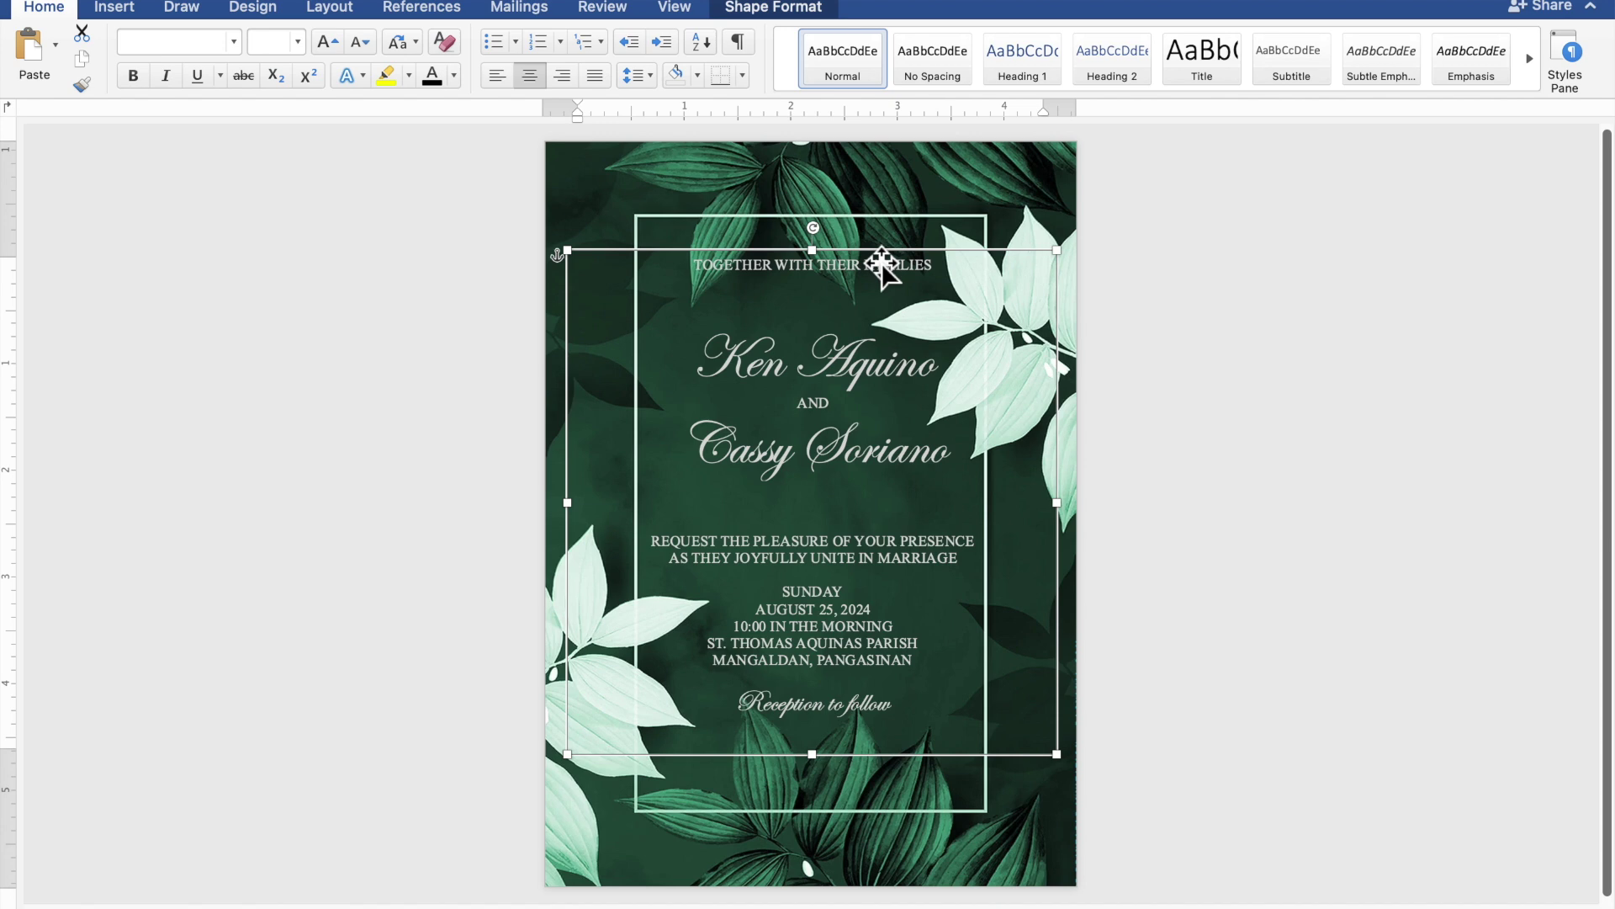
key(Down)
key(Down)
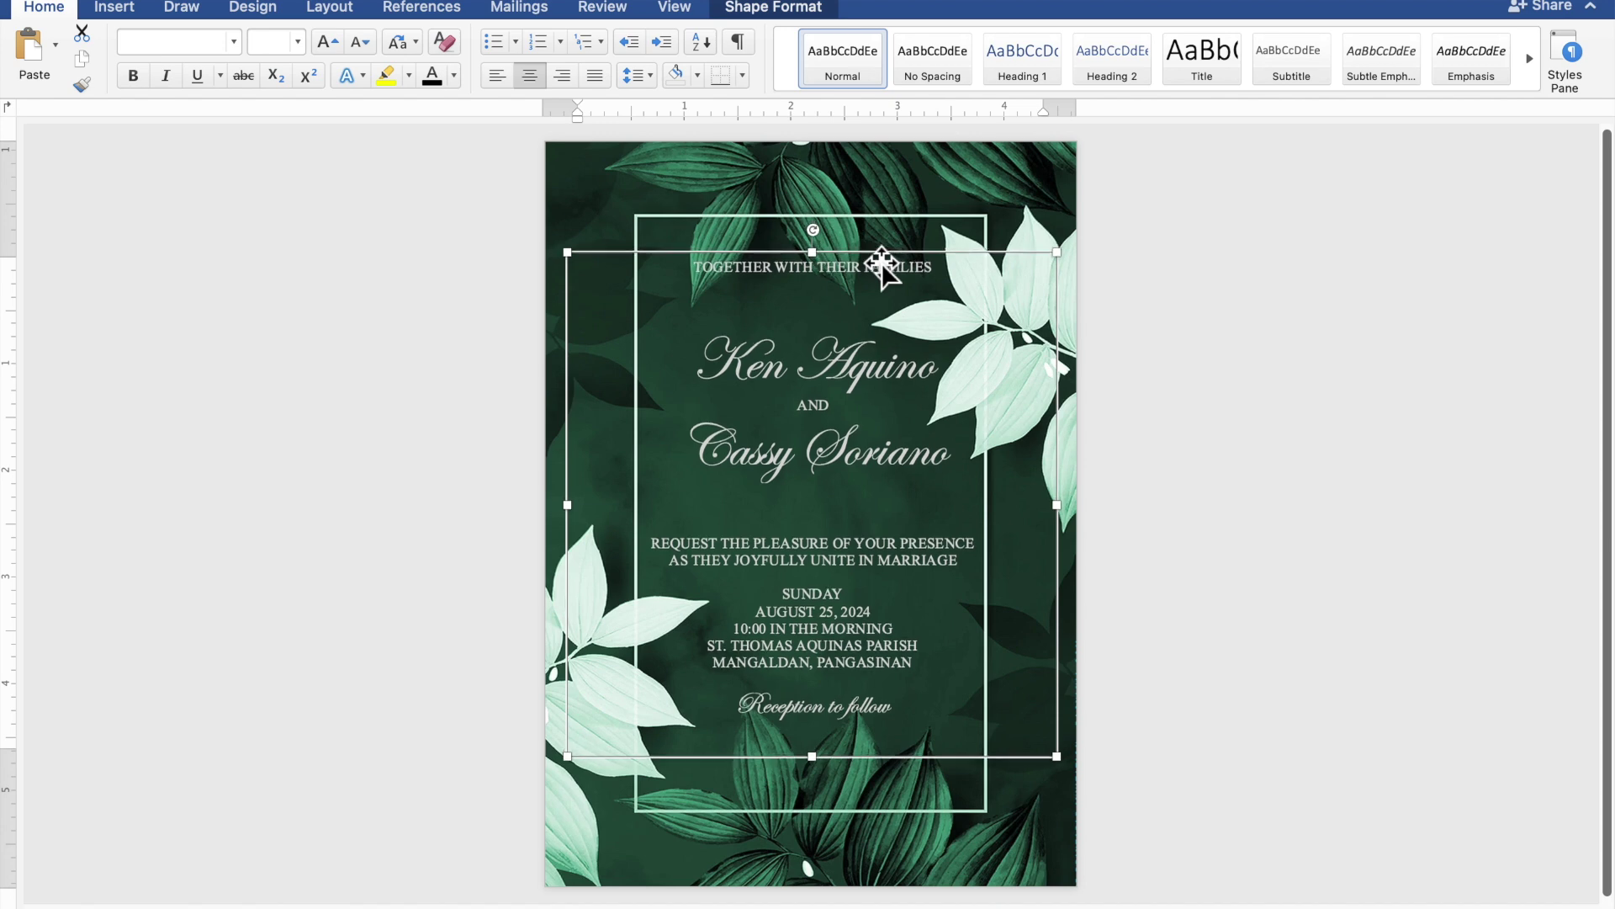
key(Left)
key(Left)
key(Left)
key(Left)
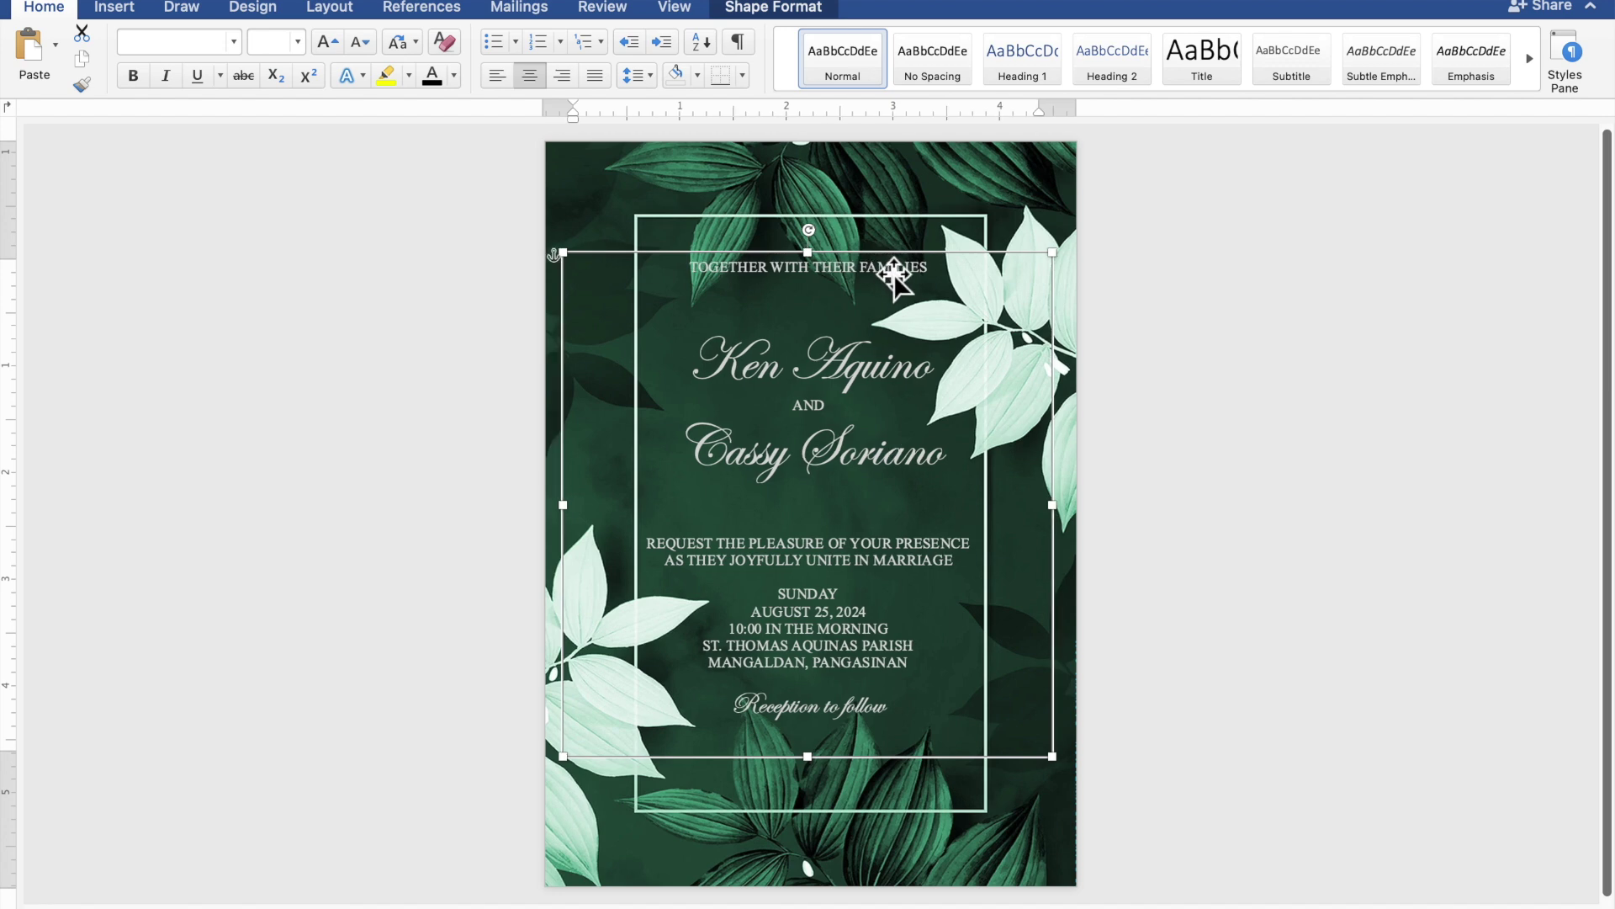
click(1282, 396)
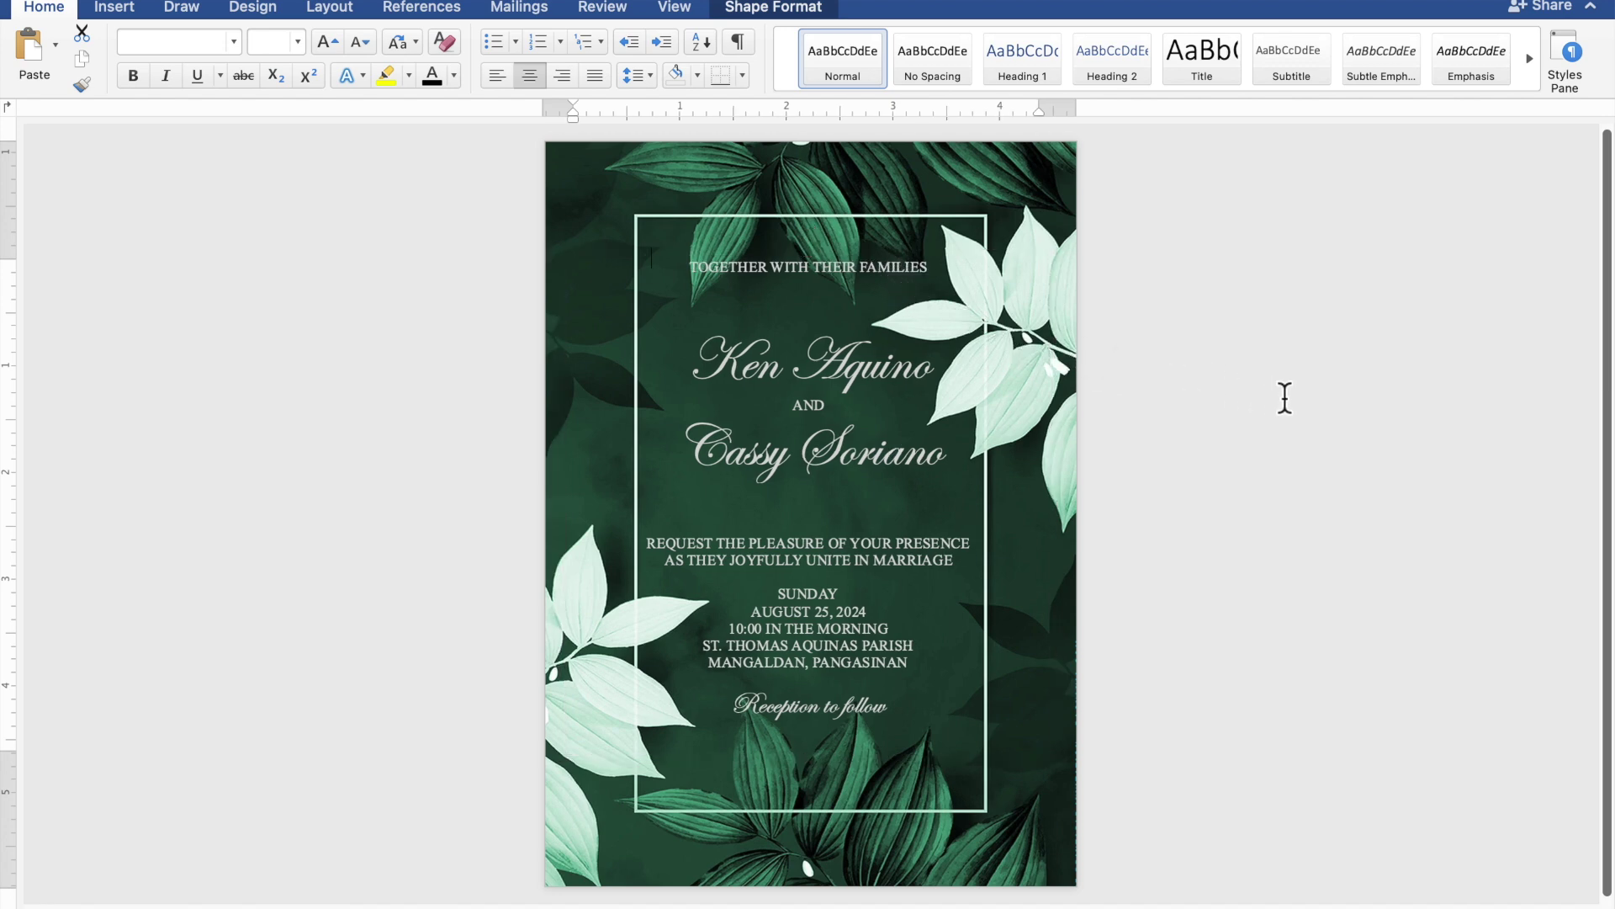